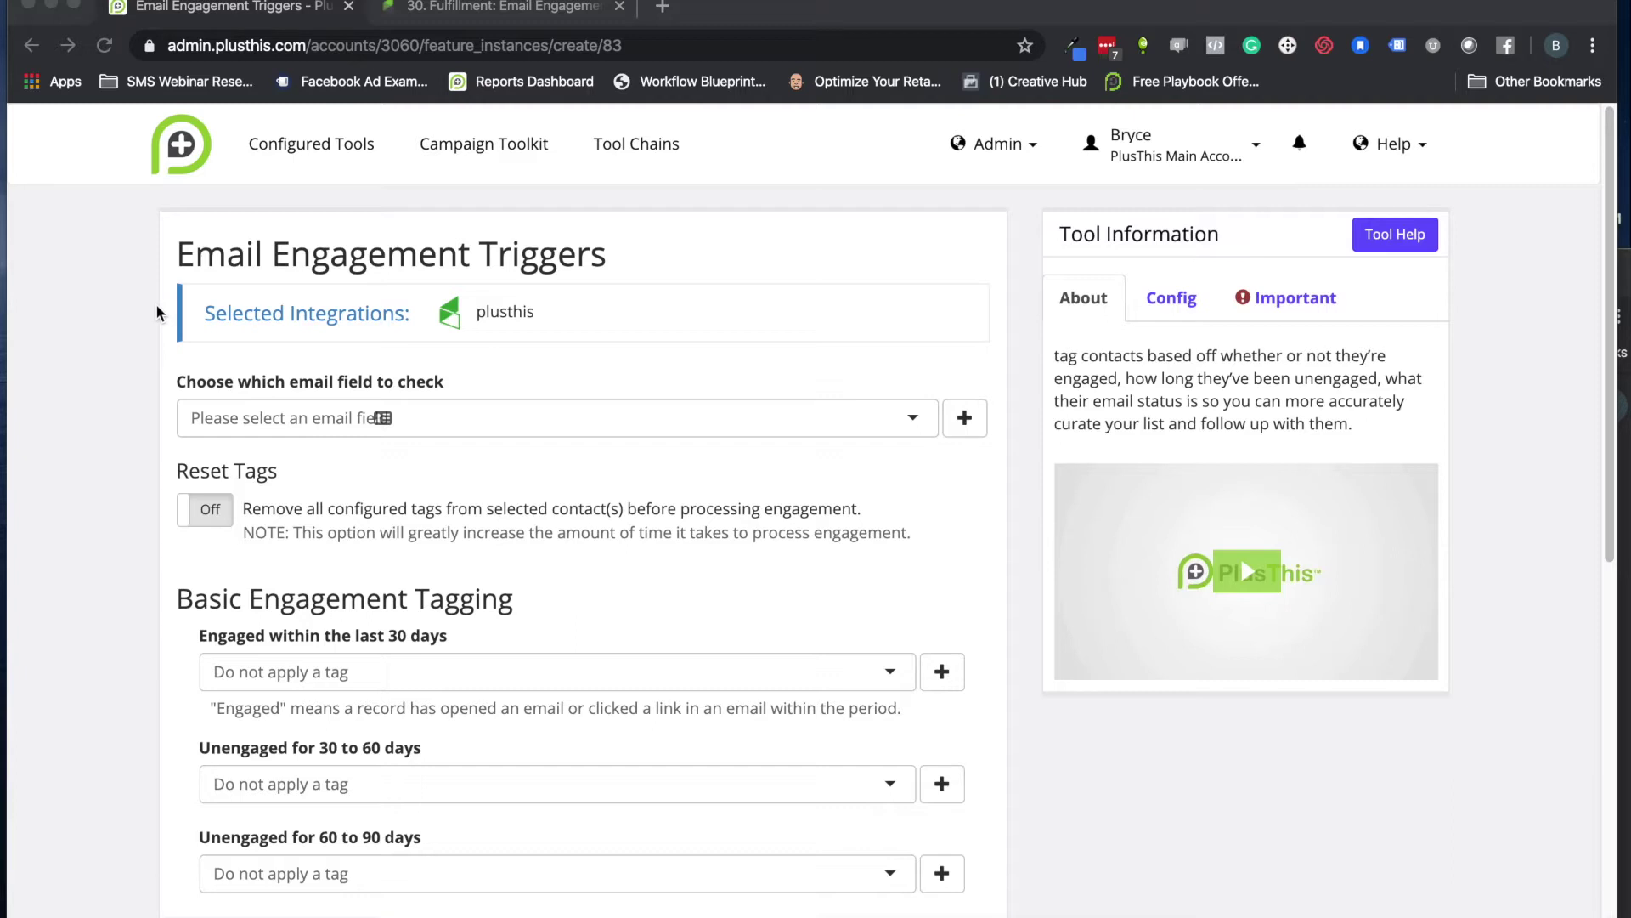
Expand the Advanced Options bar and review the Tag By Email Status rows
{"action": "scroll", "coordinate": [156, 360], "scroll_direction": "down", "scroll_amount": 2}
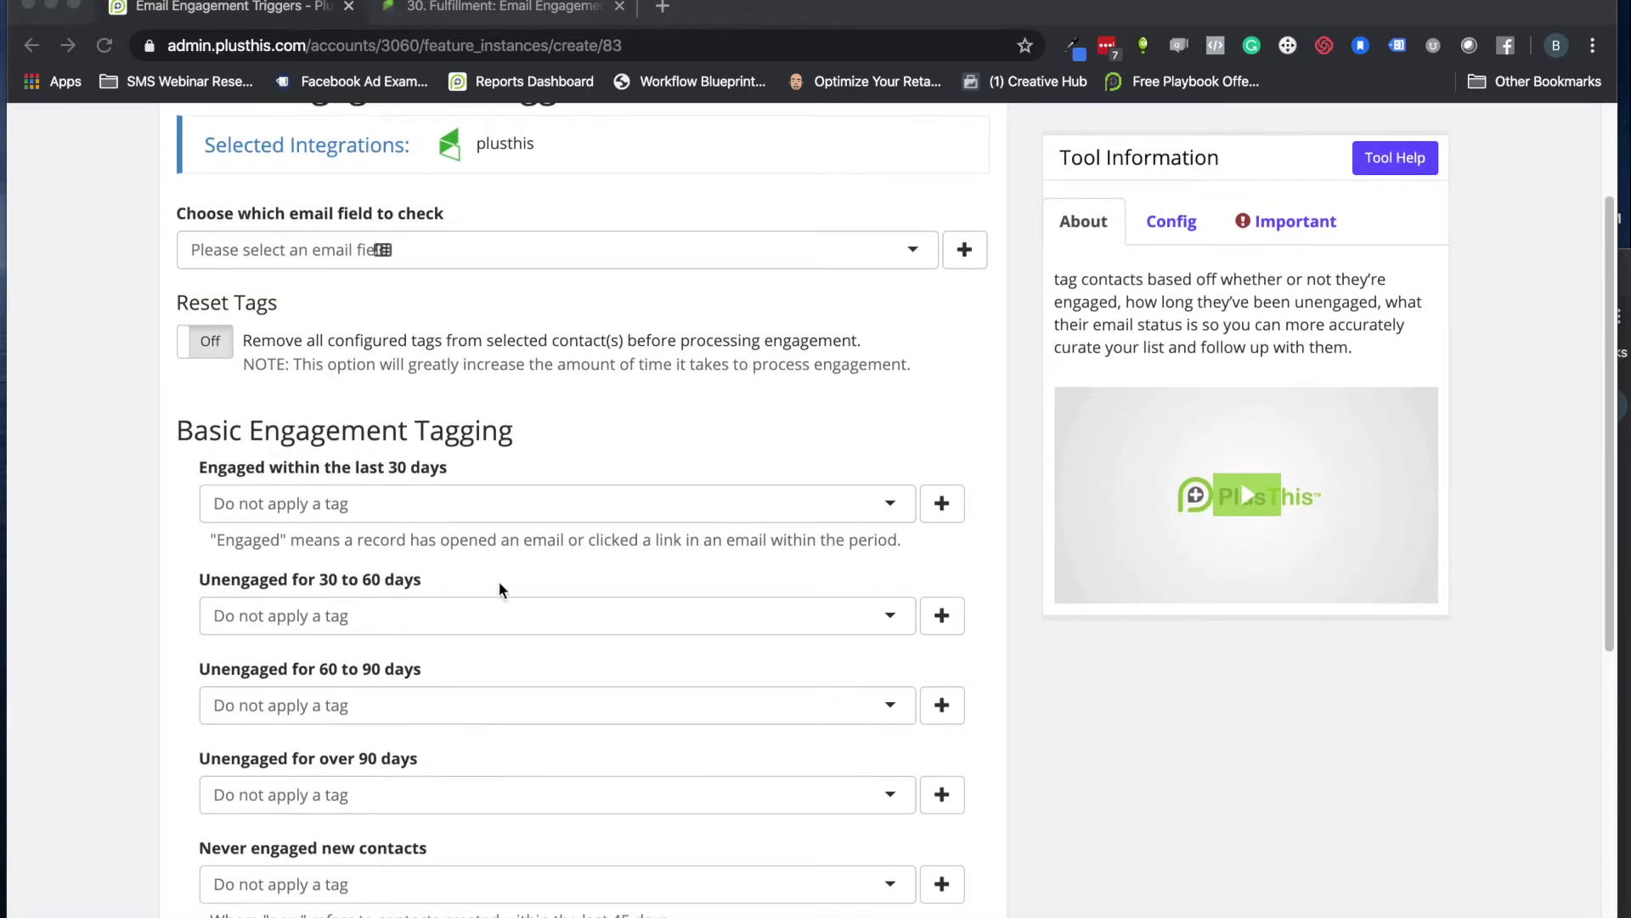
{"action": "scroll", "coordinate": [458, 639], "scroll_direction": "down", "scroll_amount": 1}
{"action": "scroll", "coordinate": [473, 608], "scroll_direction": "down", "scroll_amount": 5}
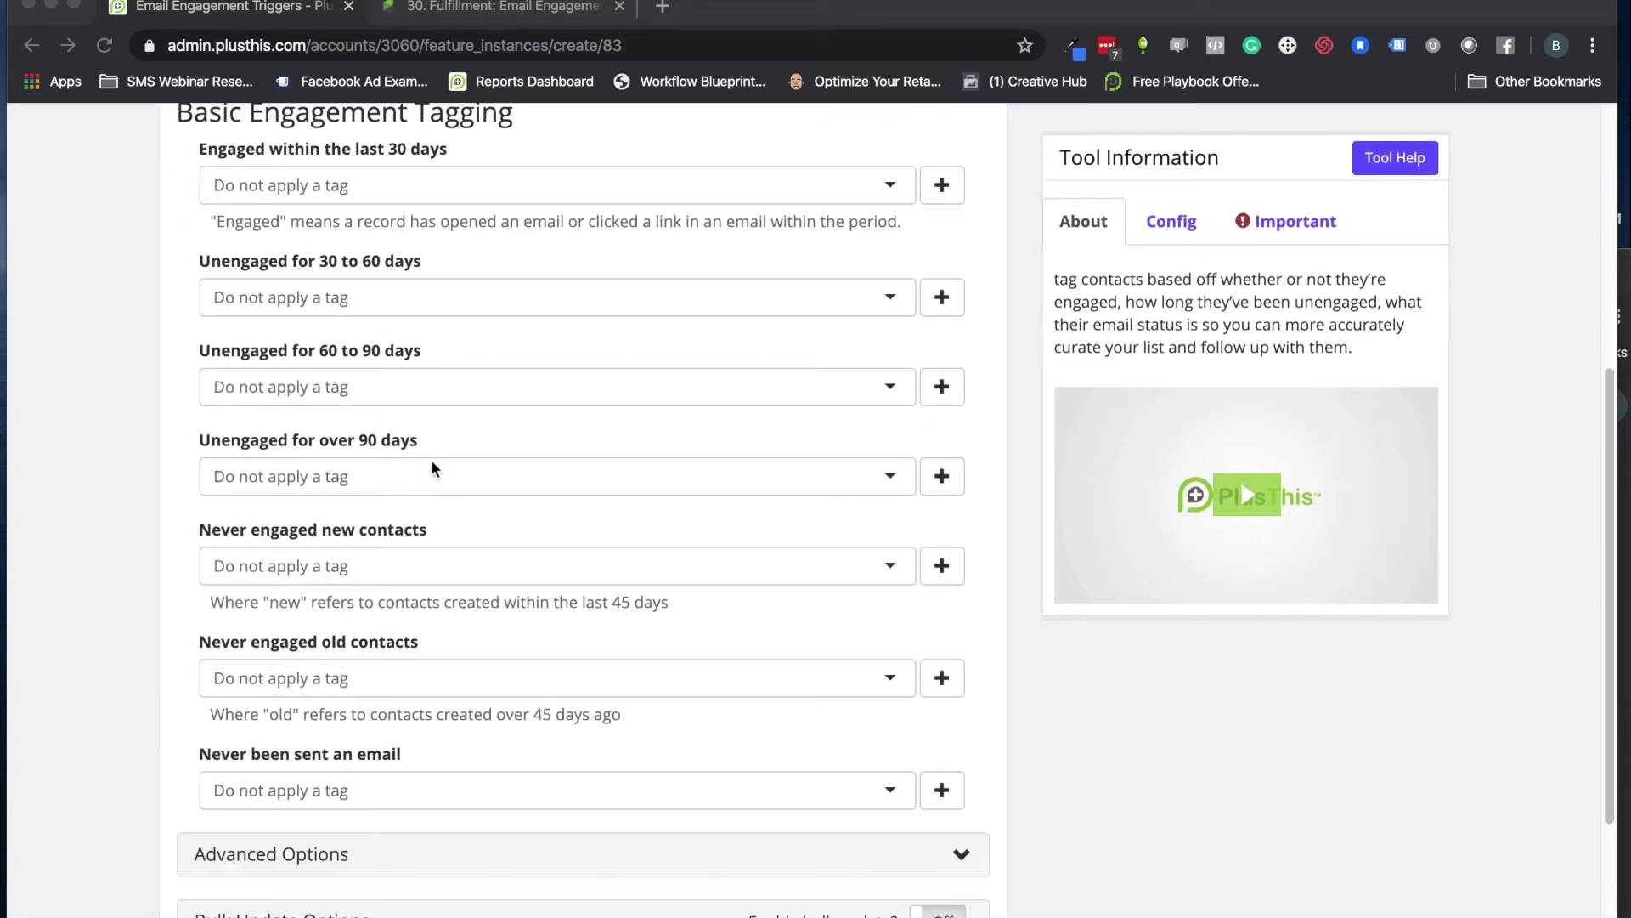
{"action": "scroll", "coordinate": [430, 450], "scroll_direction": "down", "scroll_amount": 1}
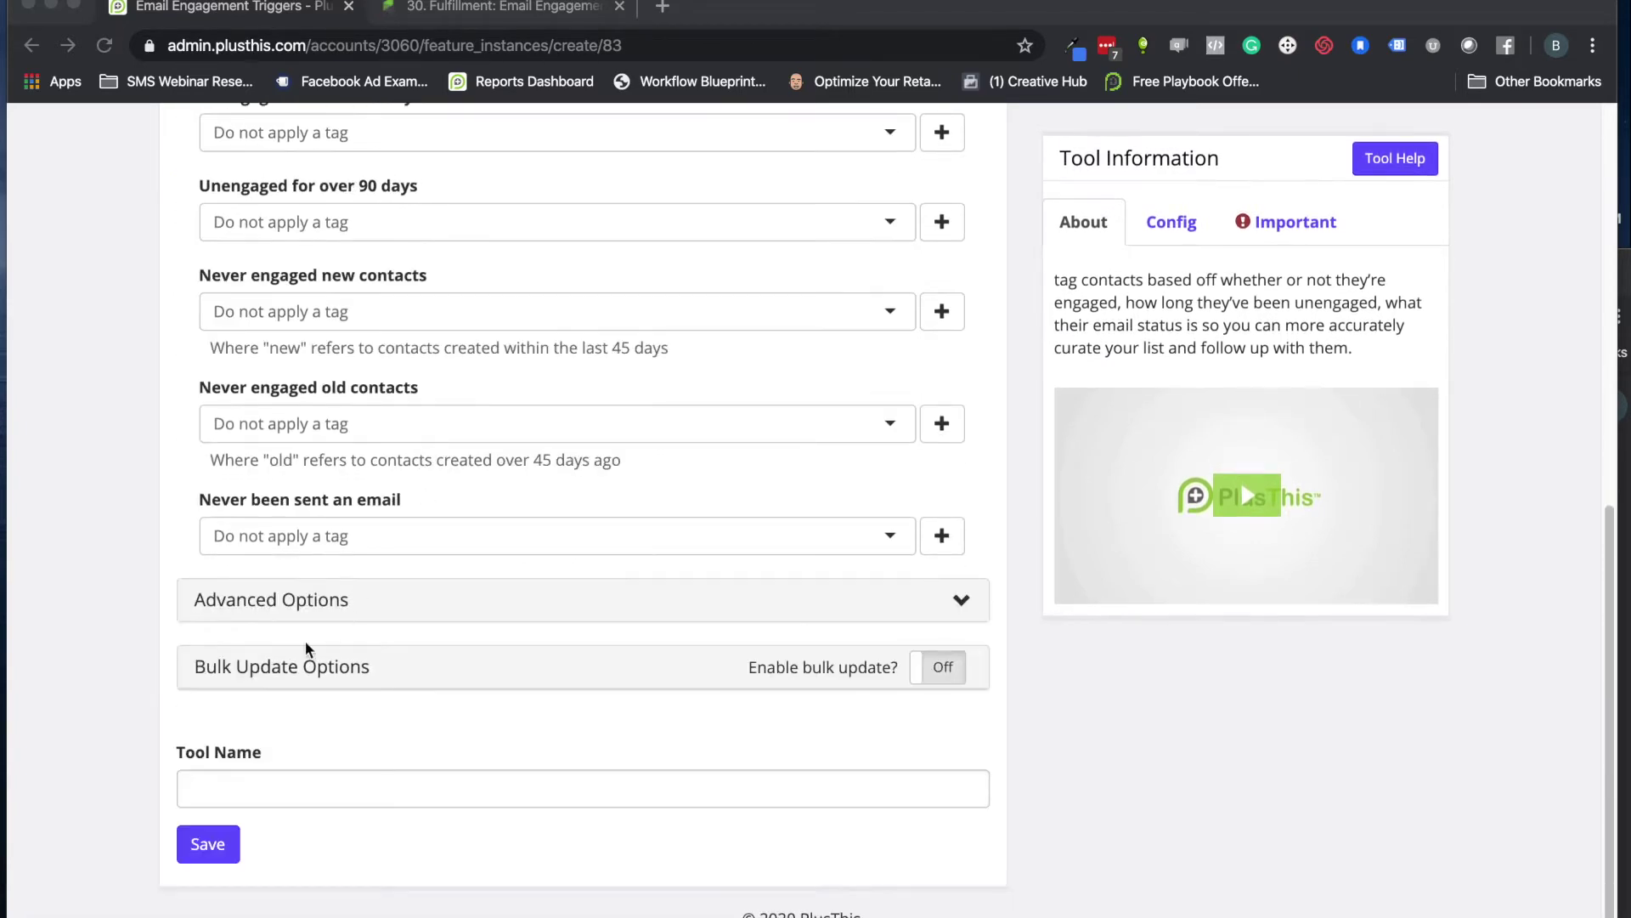
{"action": "left_click", "coordinate": [297, 611]}
{"action": "left_click", "coordinate": [334, 603]}
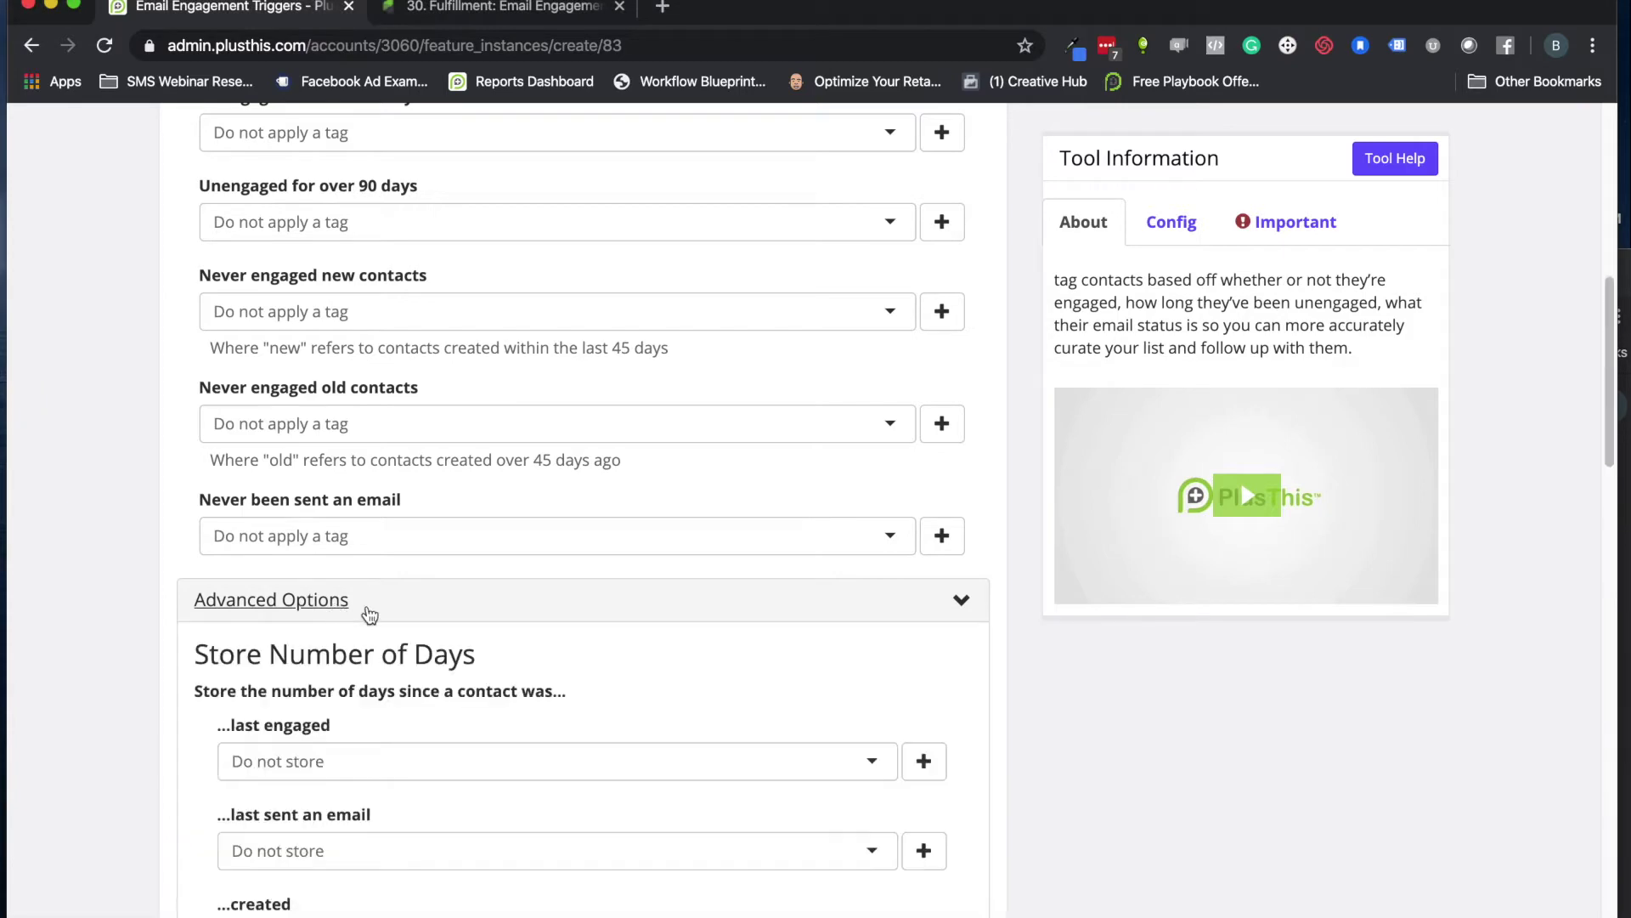
{"action": "scroll", "coordinate": [476, 606], "scroll_direction": "down", "scroll_amount": 4}
{"action": "scroll", "coordinate": [476, 606], "scroll_direction": "down", "scroll_amount": 8}
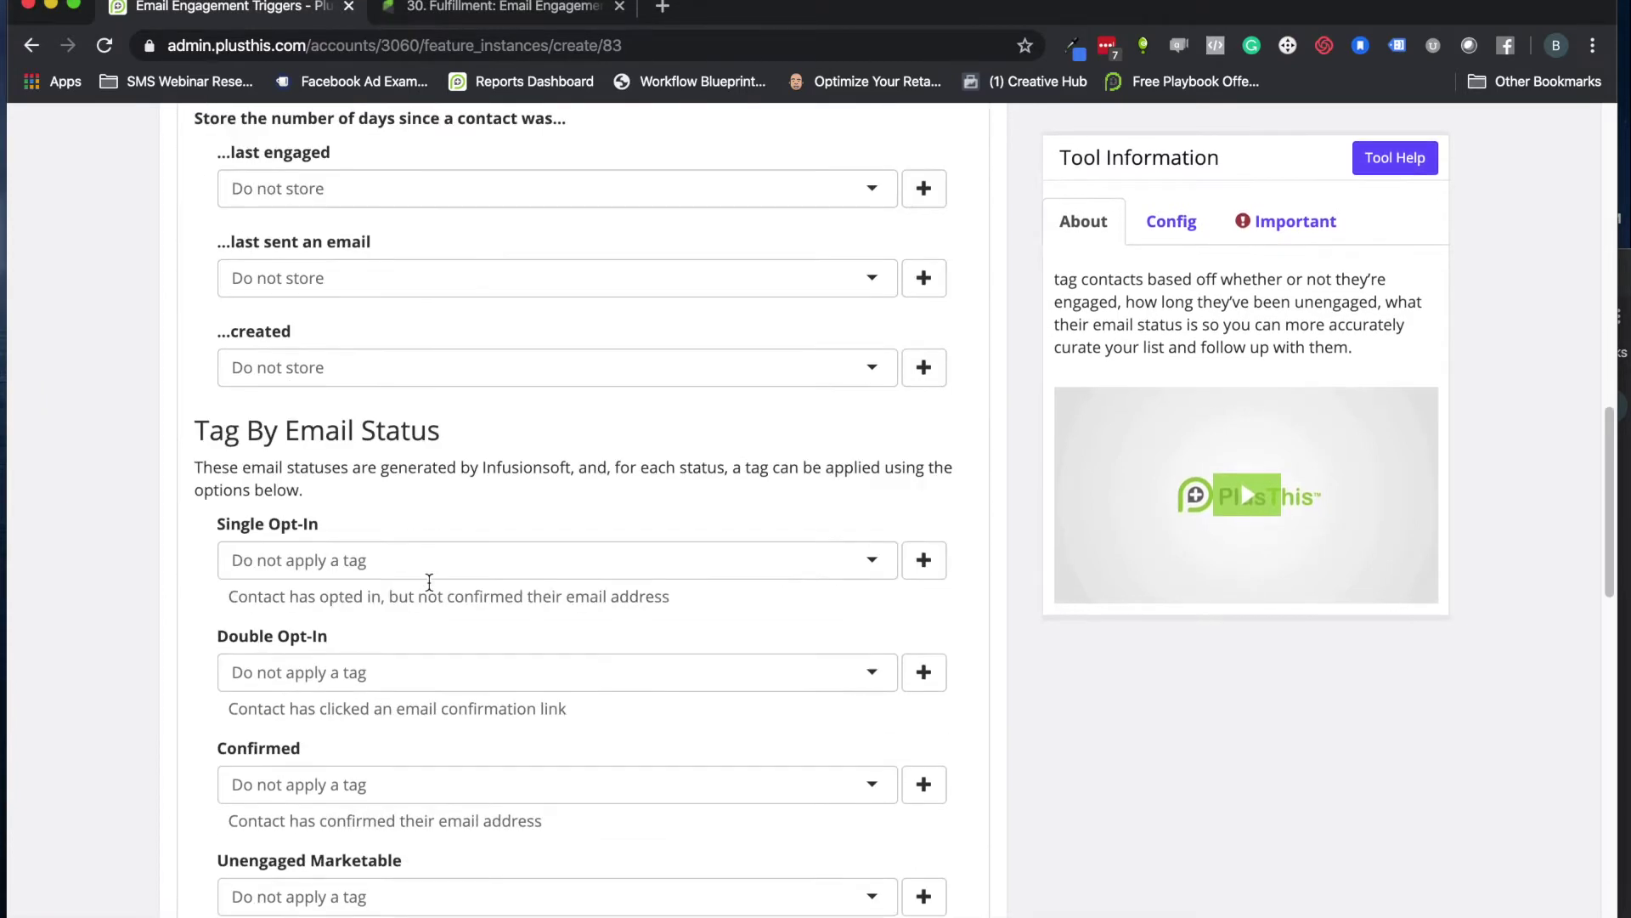
{"action": "scroll", "coordinate": [333, 585], "scroll_direction": "down", "scroll_amount": 1}
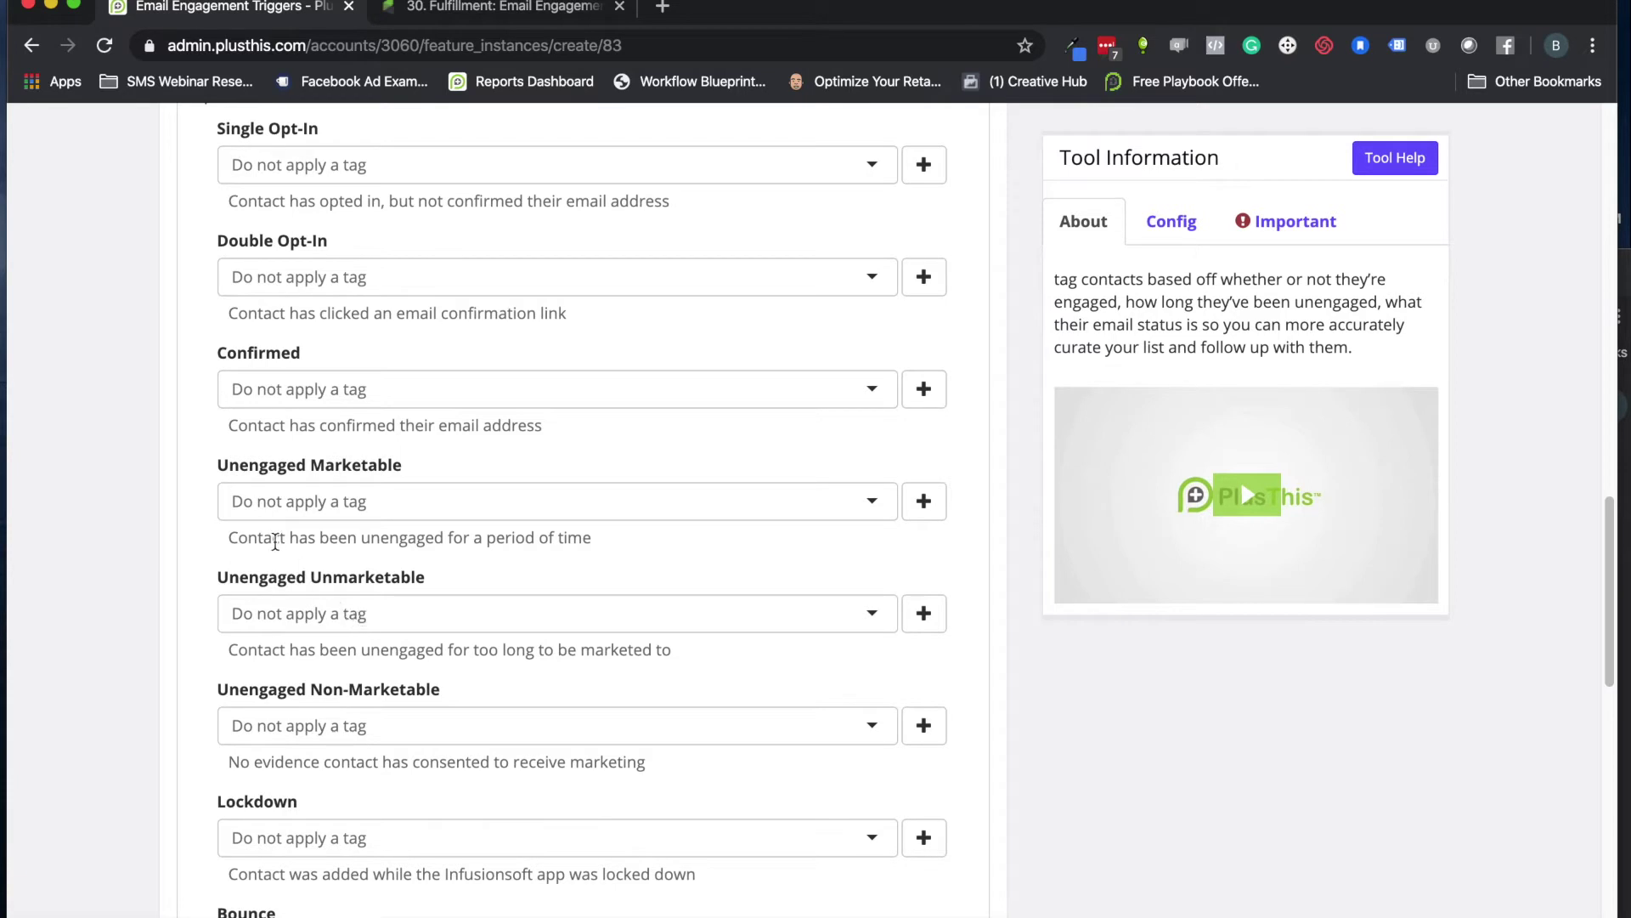
{"action": "scroll", "coordinate": [484, 521], "scroll_direction": "down", "scroll_amount": 4}
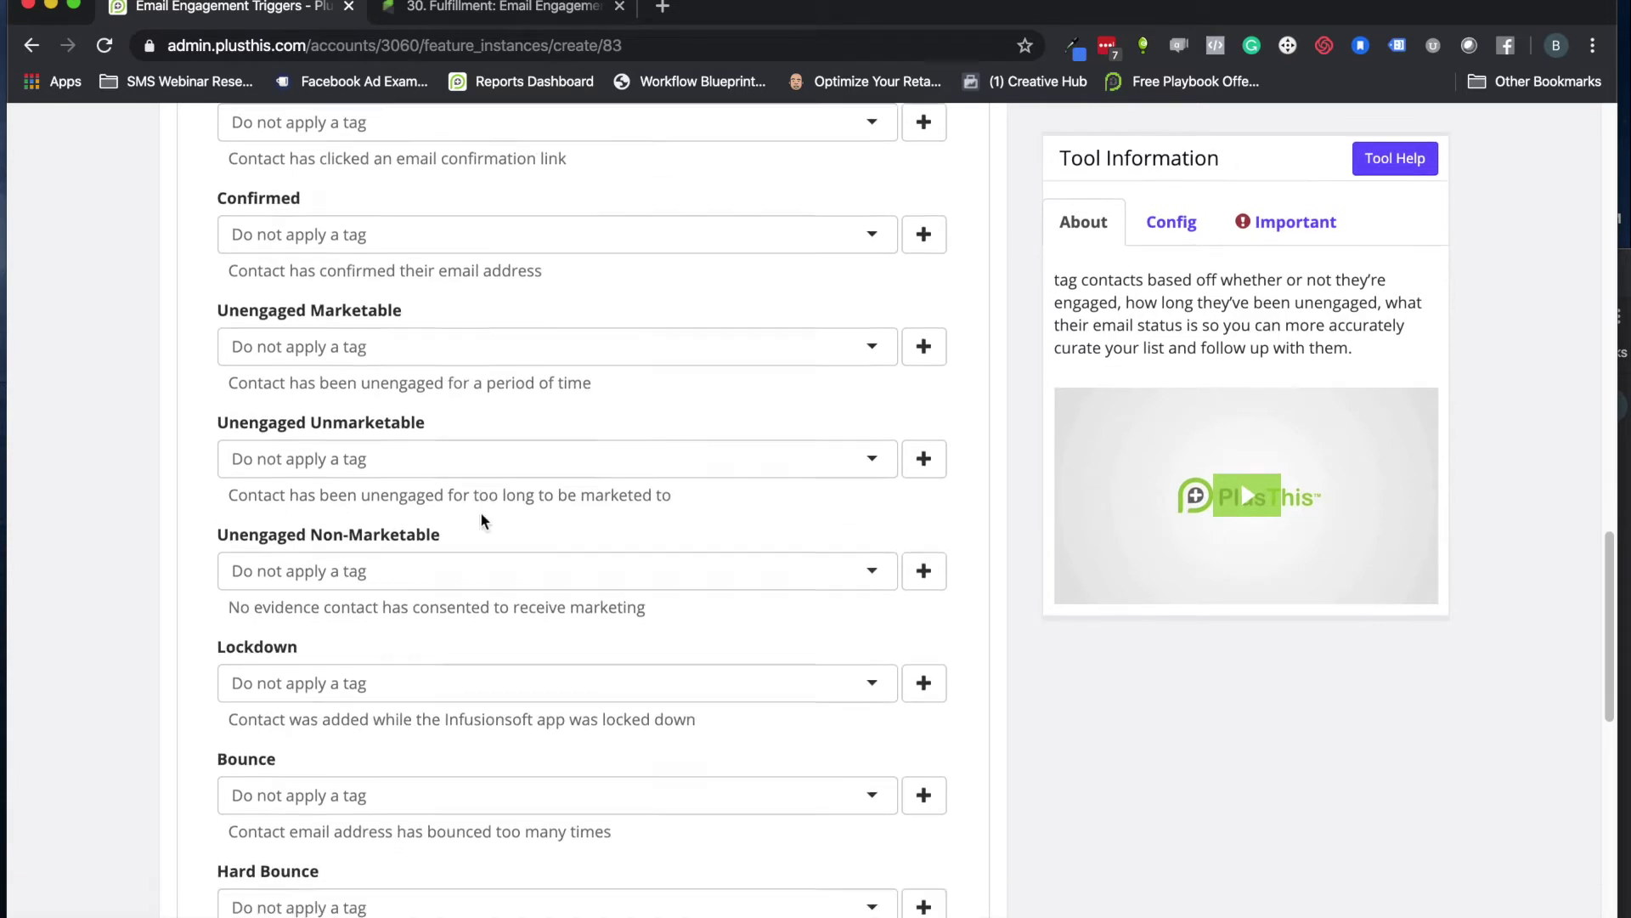
{"action": "scroll", "coordinate": [318, 684], "scroll_direction": "down", "scroll_amount": 1}
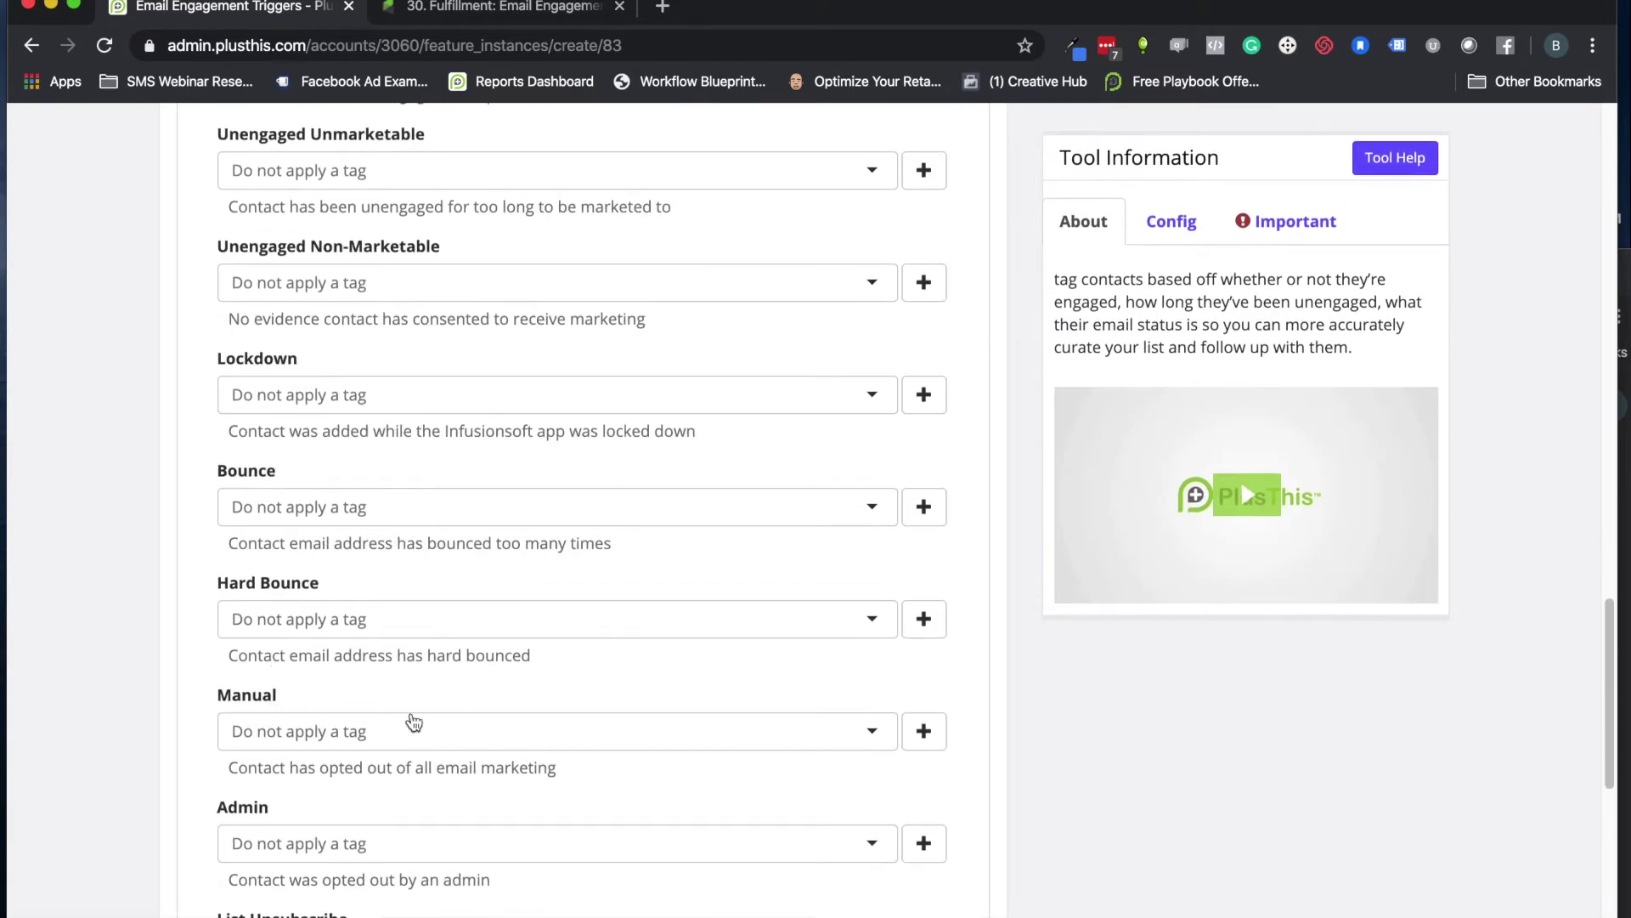
{"action": "scroll", "coordinate": [499, 655], "scroll_direction": "down", "scroll_amount": 7}
{"action": "scroll", "coordinate": [499, 651], "scroll_direction": "up", "scroll_amount": 20}
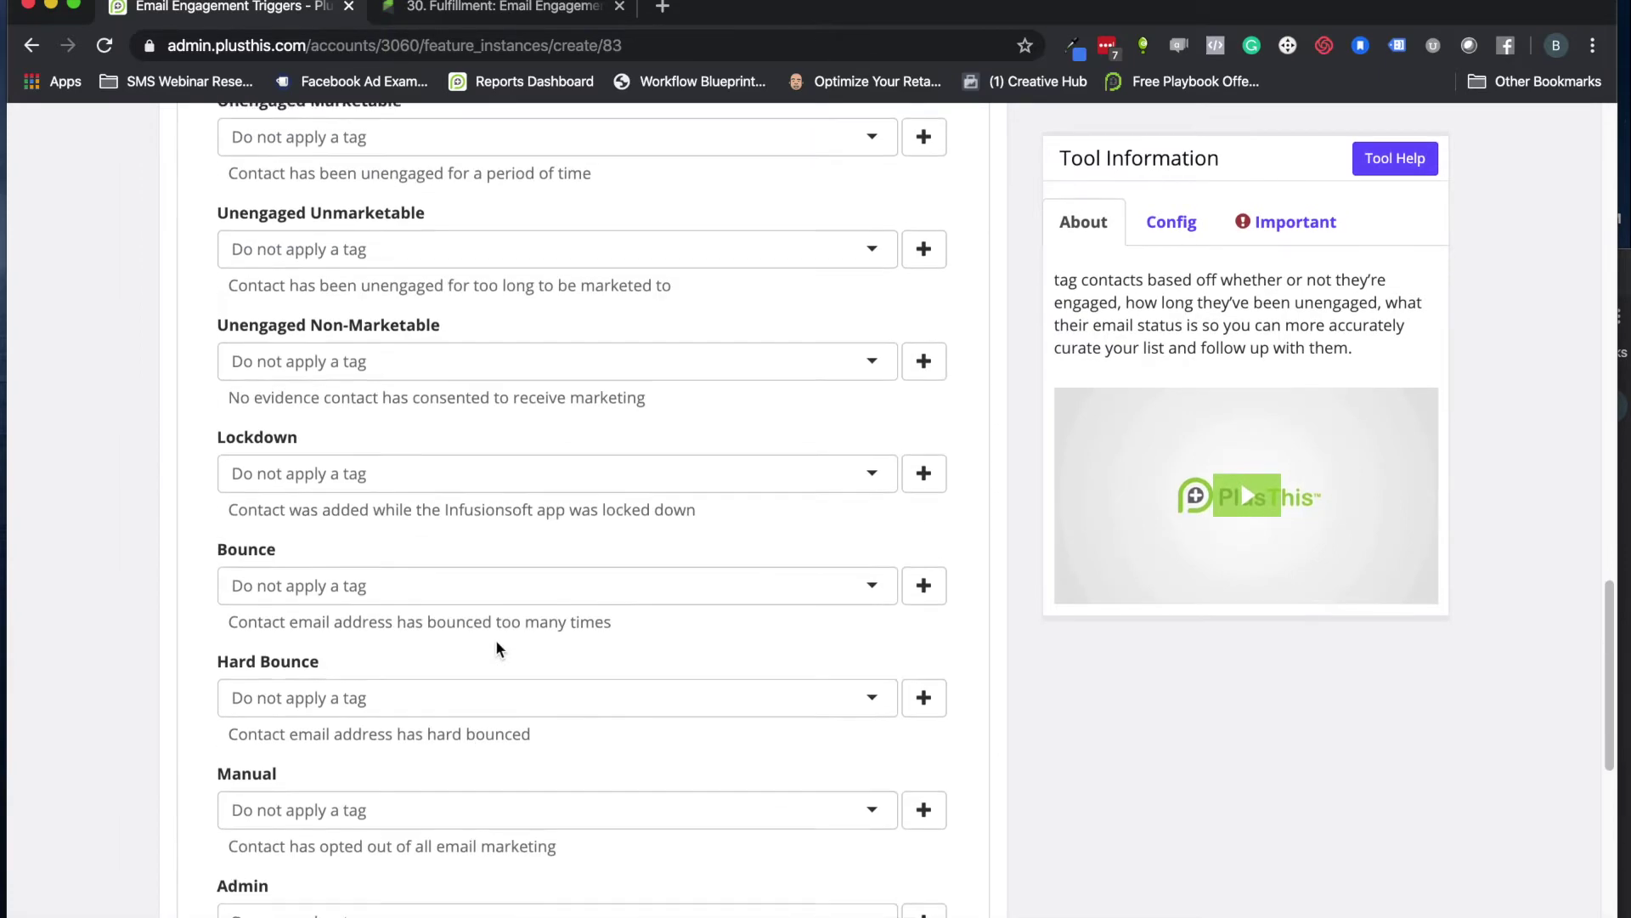
{"action": "scroll", "coordinate": [499, 650], "scroll_direction": "up", "scroll_amount": 7}
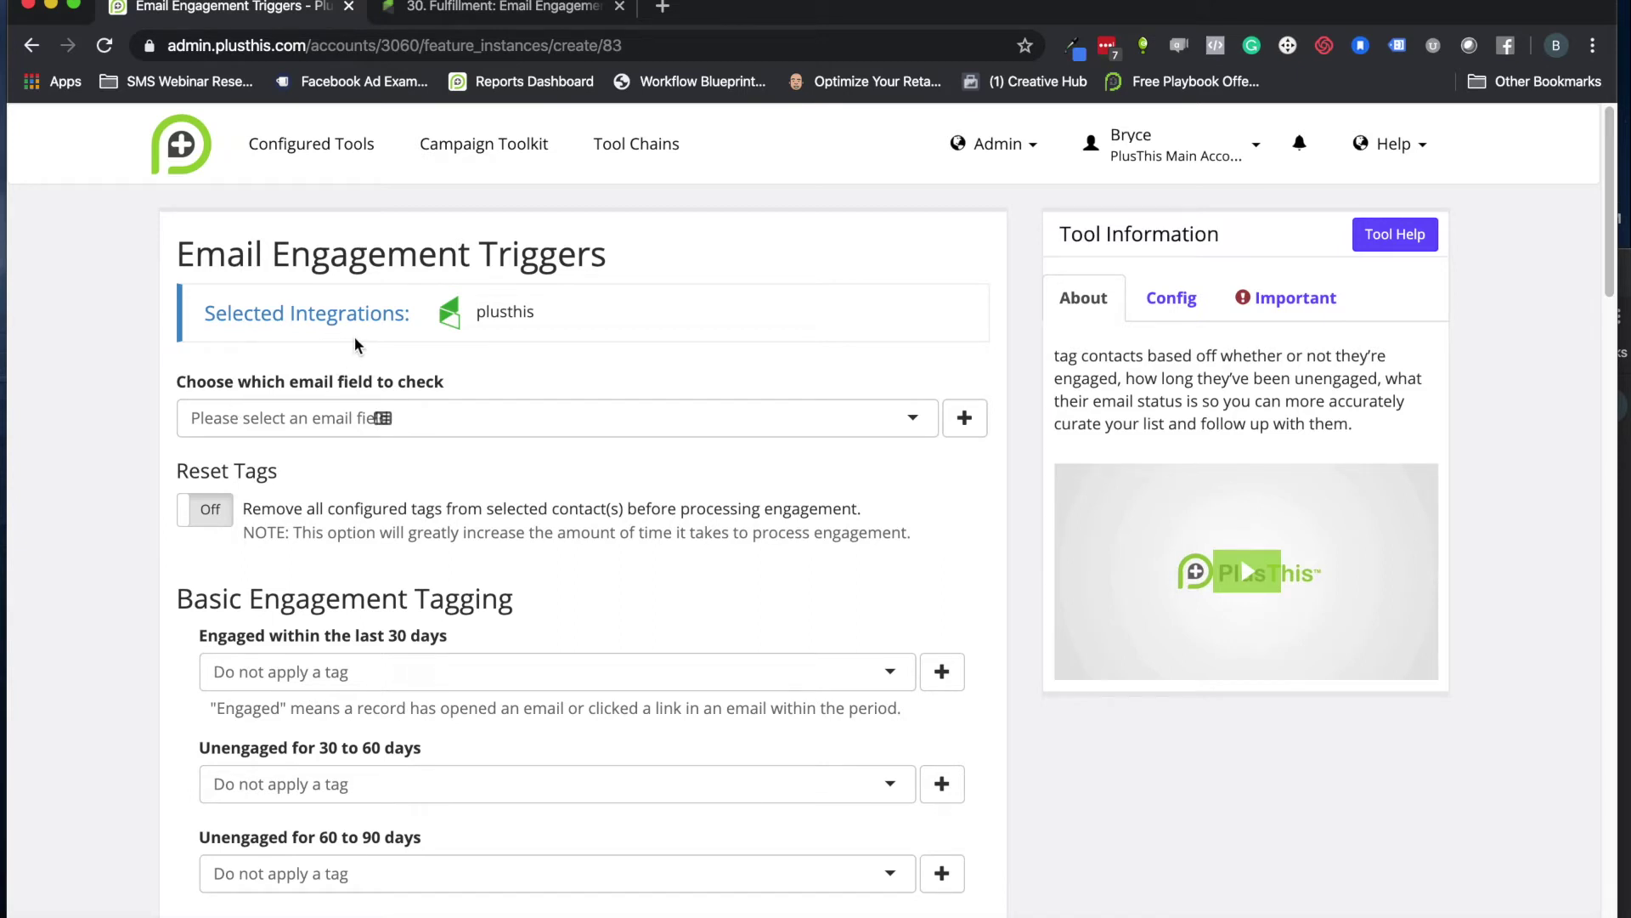
{"action": "scroll", "coordinate": [355, 343], "scroll_direction": "down", "scroll_amount": 4}
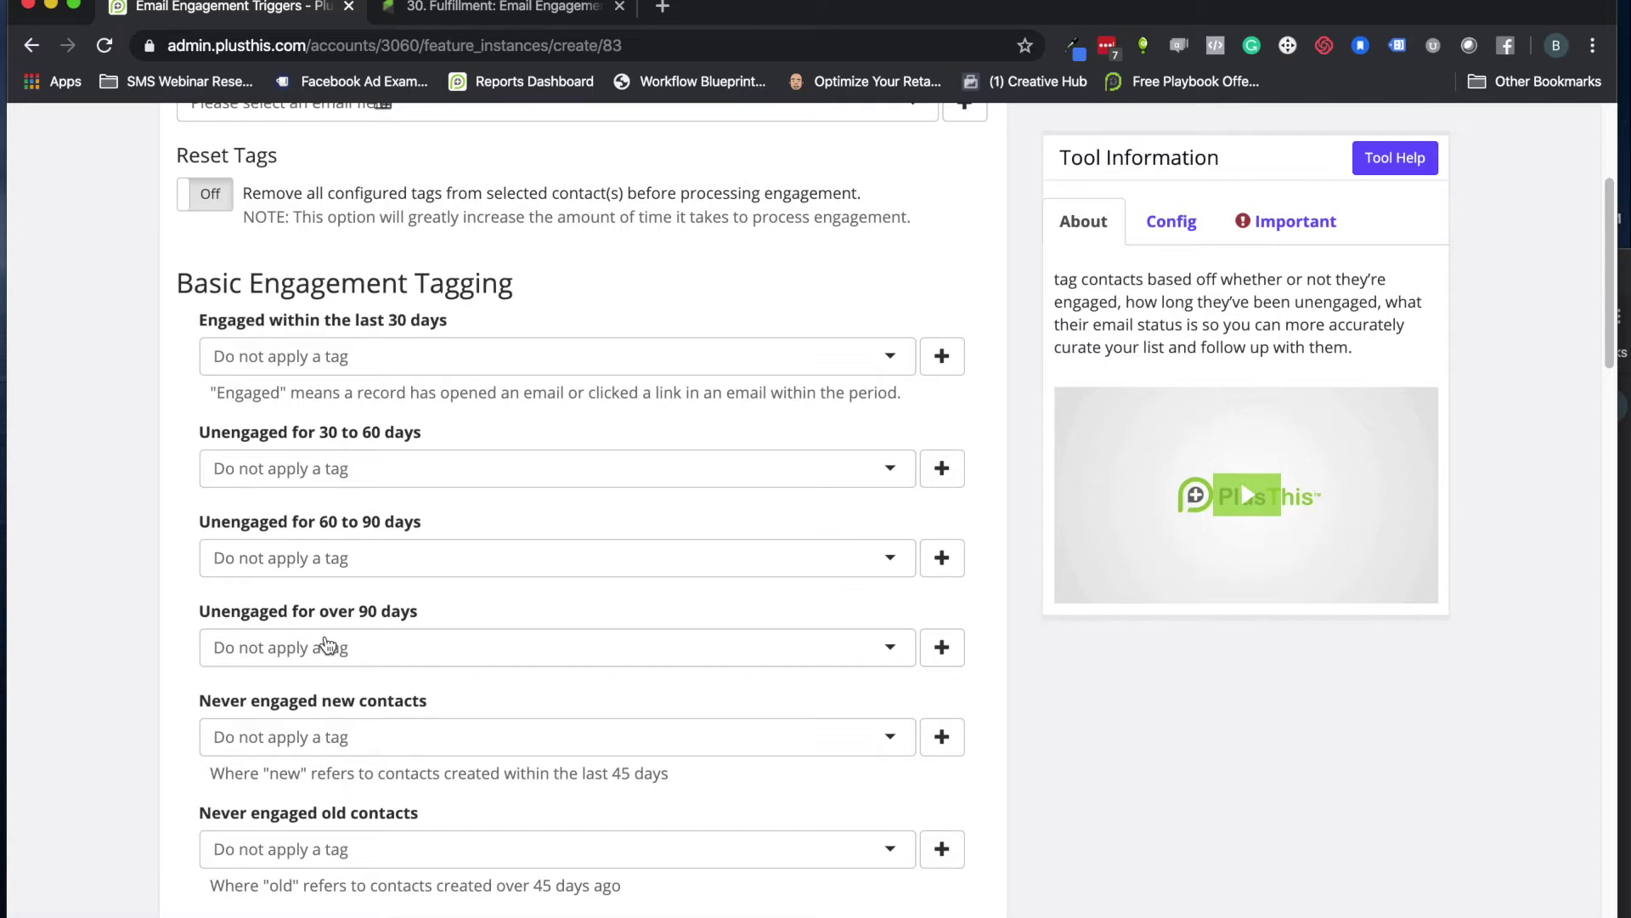
{"action": "scroll", "coordinate": [166, 531], "scroll_direction": "up", "scroll_amount": 4}
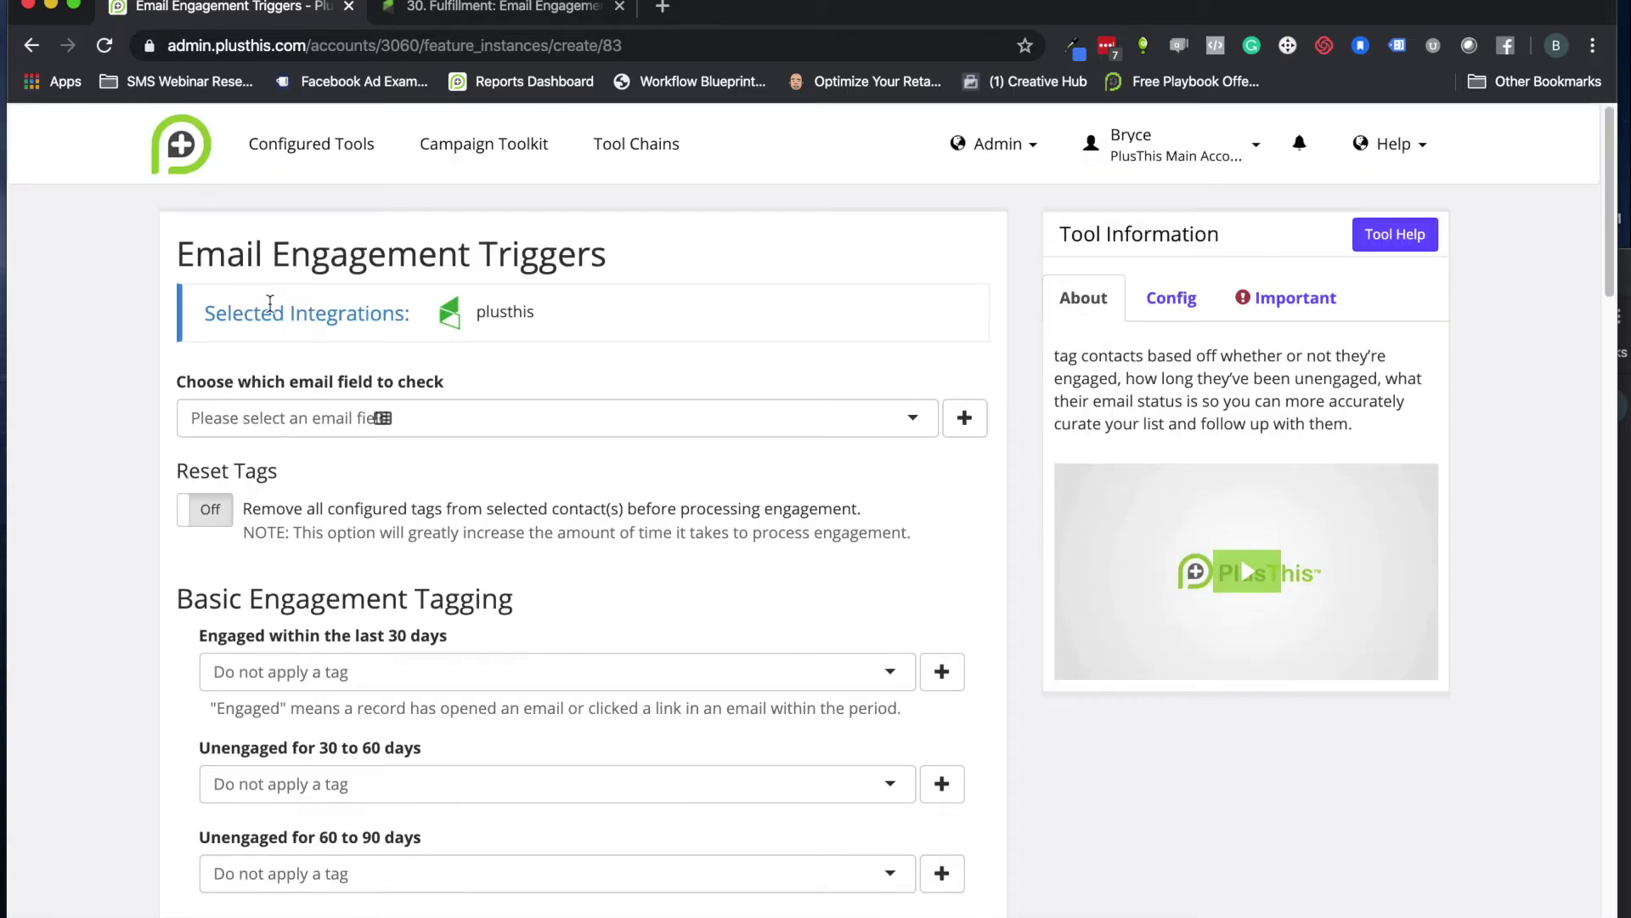
{"action": "scroll", "coordinate": [344, 468], "scroll_direction": "down", "scroll_amount": 1}
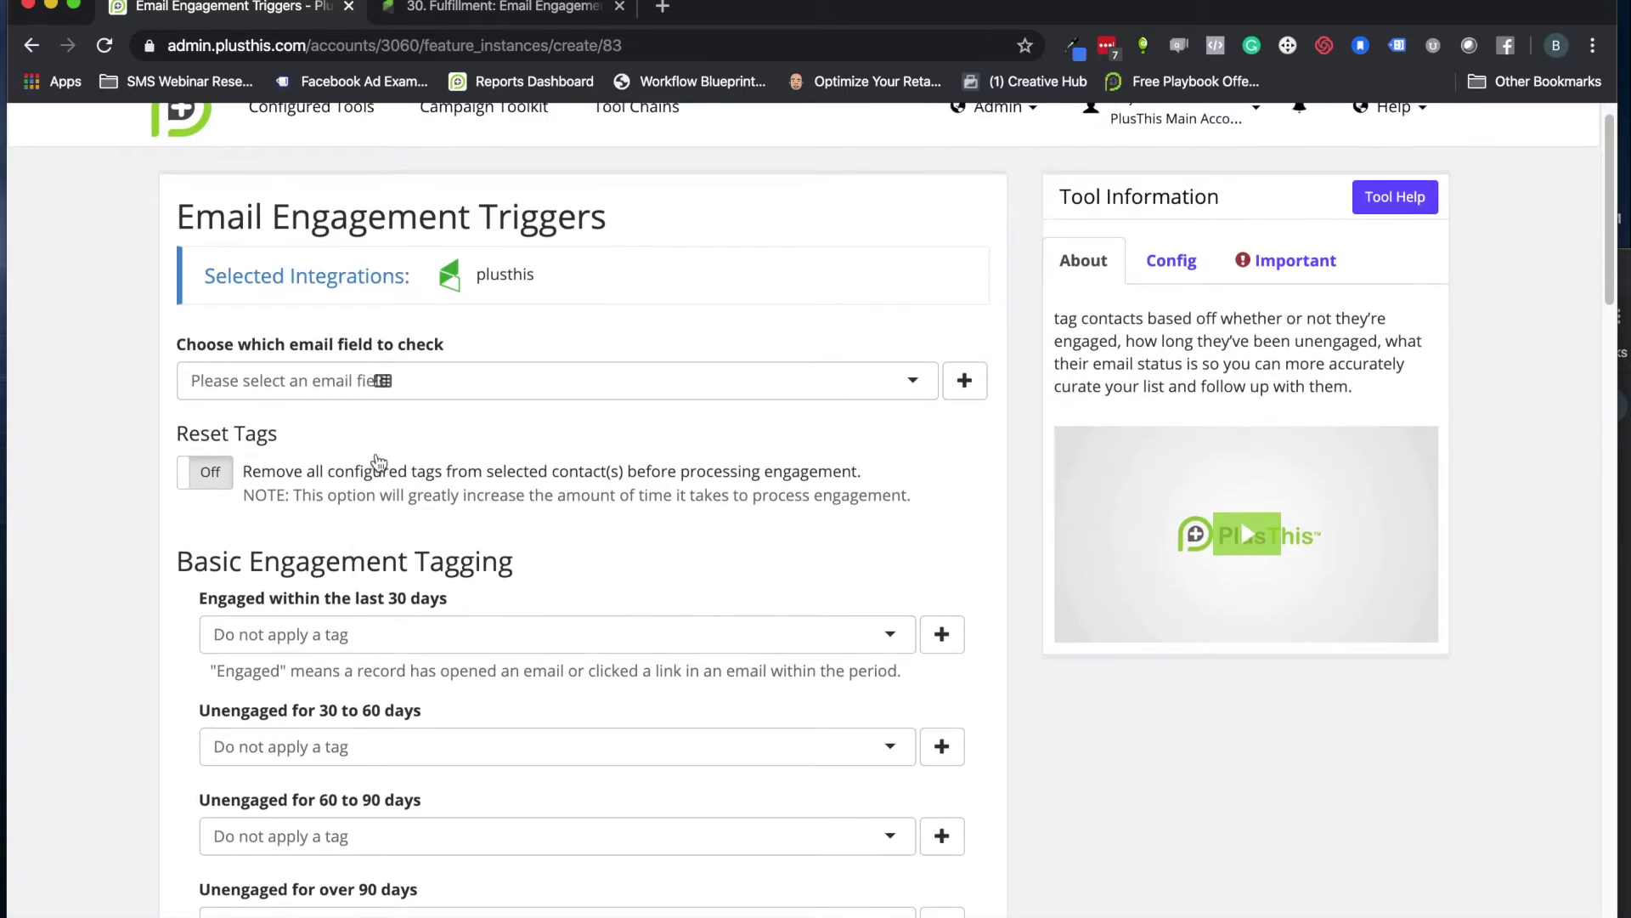
{"action": "scroll", "coordinate": [378, 465], "scroll_direction": "up", "scroll_amount": 1}
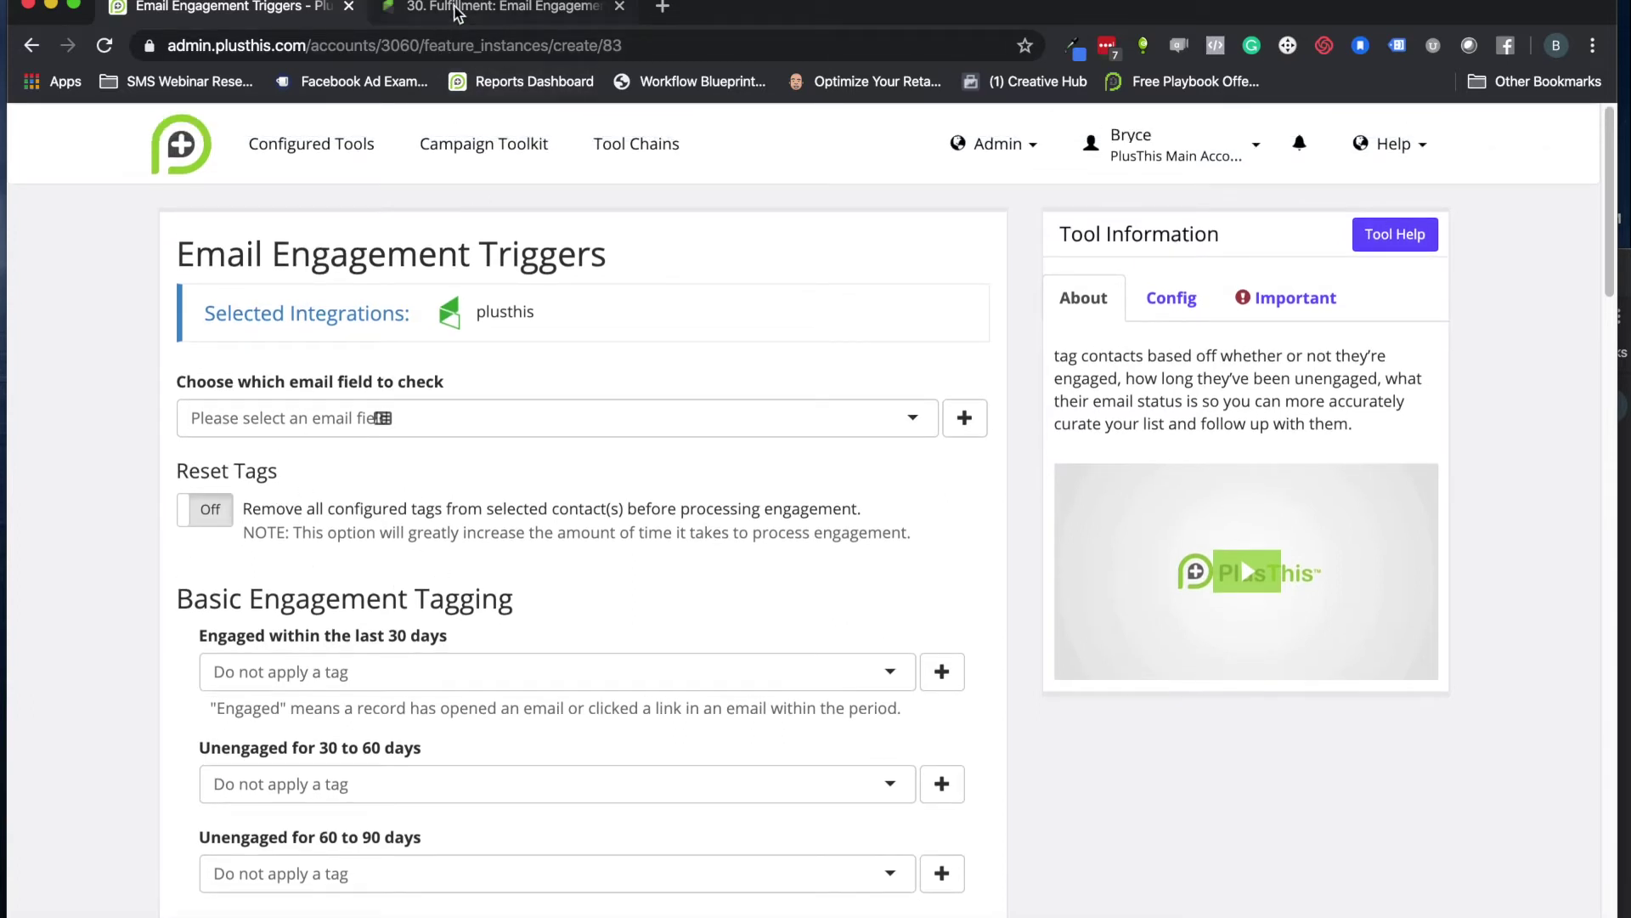
{"action": "left_click", "coordinate": [456, 8]}
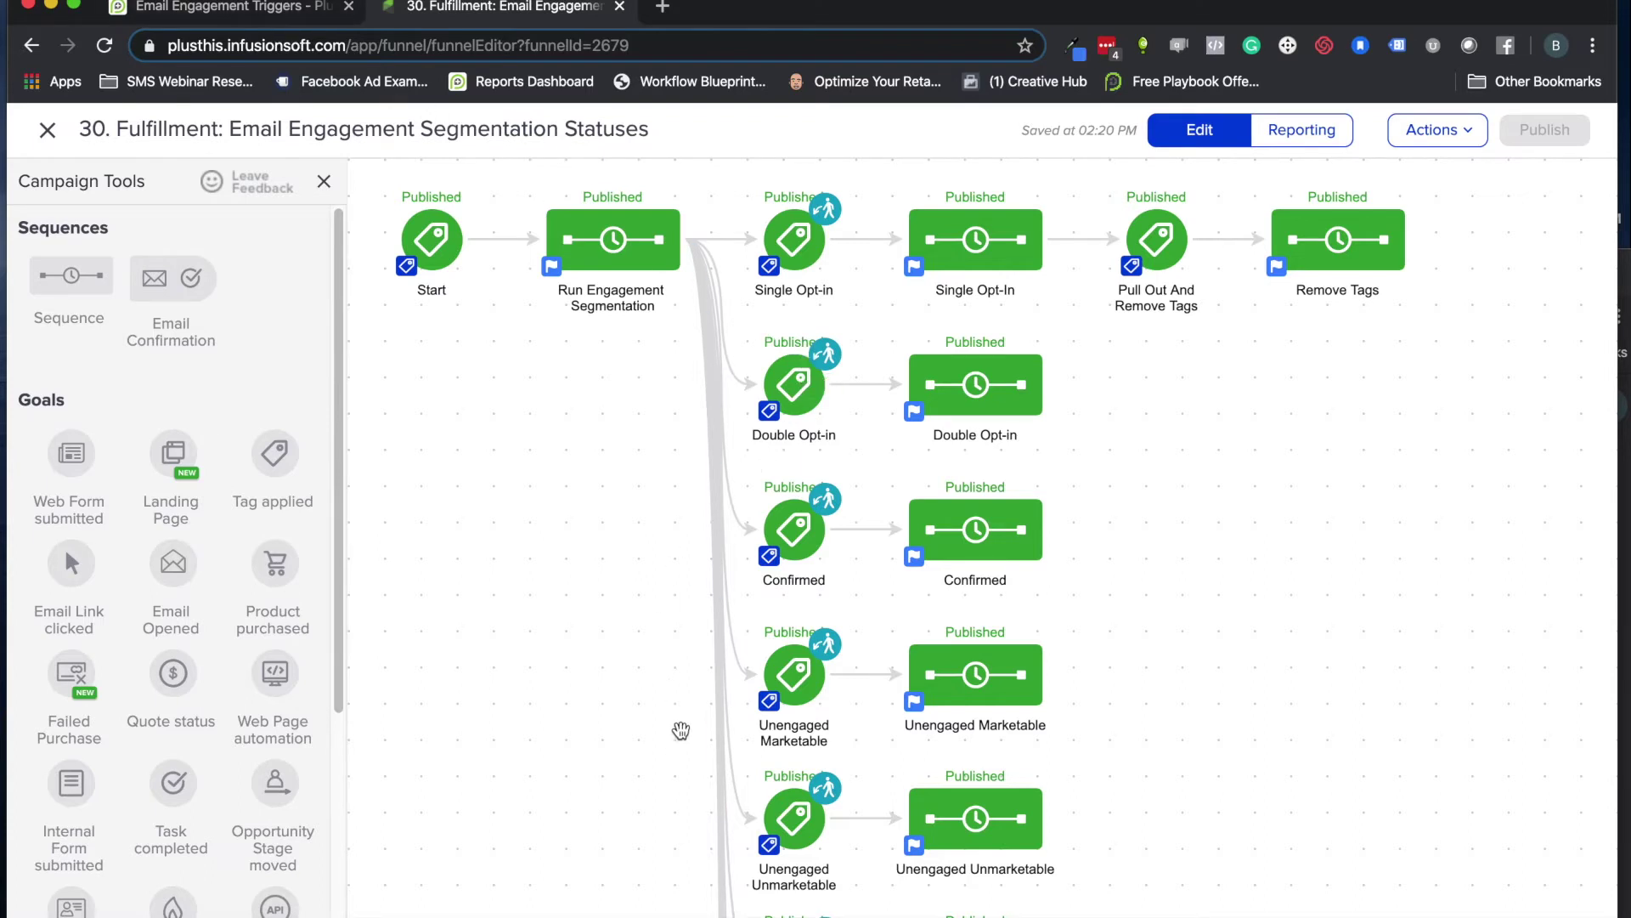
{"action": "left_click", "coordinate": [651, 686]}
{"action": "left_click_drag", "start_coordinate": [642, 680], "coordinate": [643, 357]}
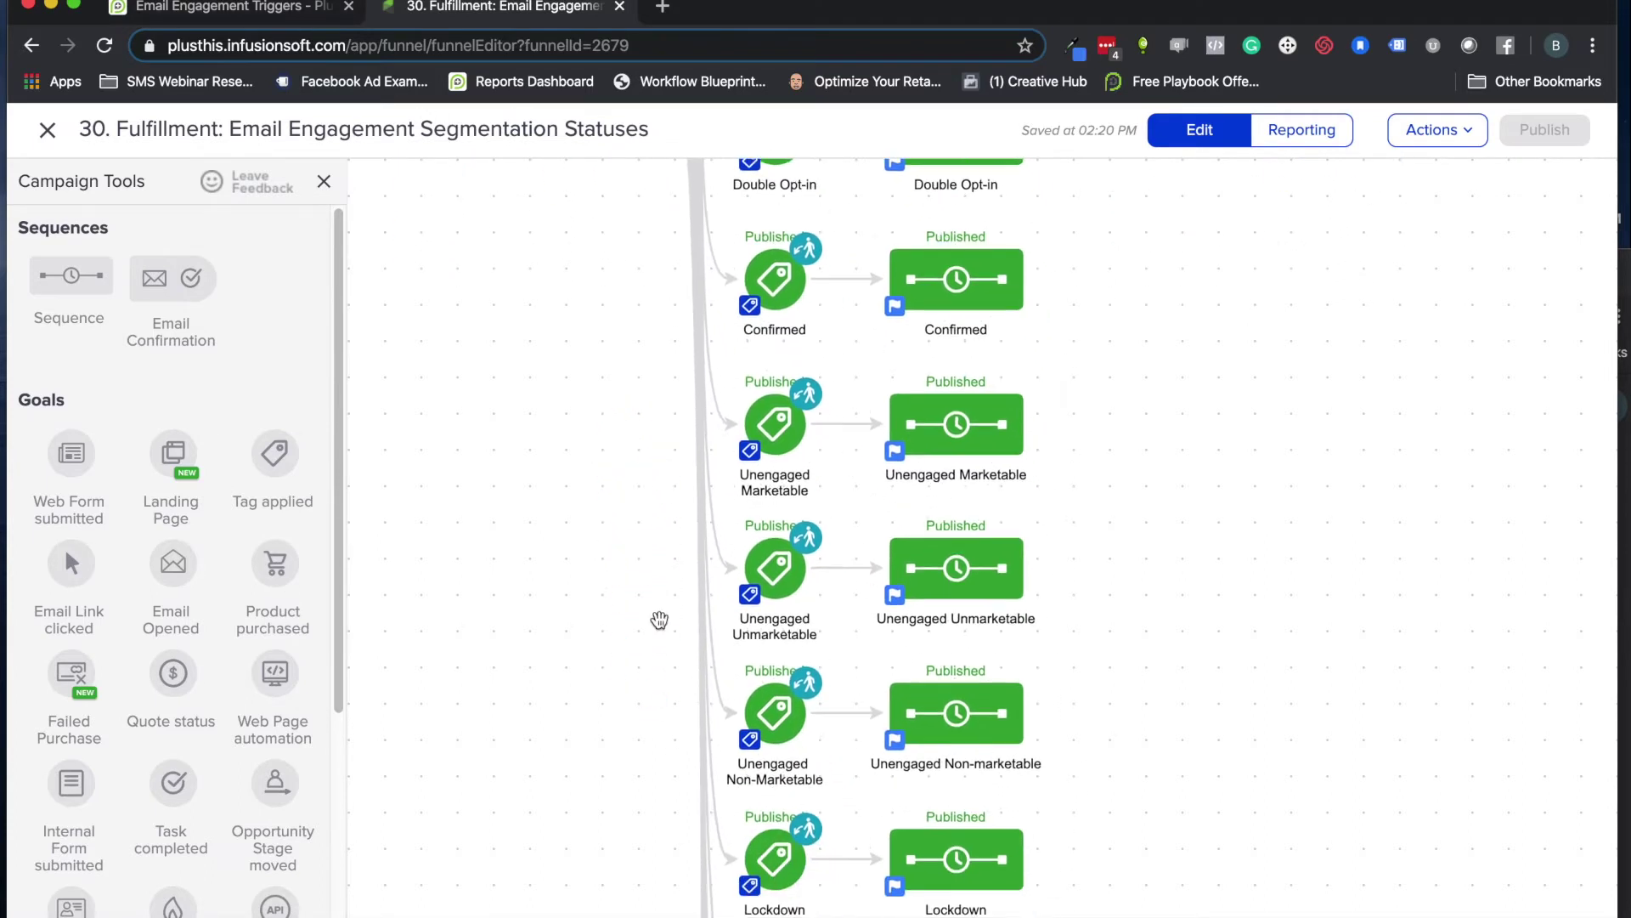
{"action": "mouse_move", "coordinate": [615, 729]}
{"action": "left_mouse_down"}
{"action": "mouse_move", "coordinate": [606, 518]}
{"action": "mouse_move", "coordinate": [633, 342]}
{"action": "left_mouse_up"}
{"action": "scroll", "coordinate": [633, 343], "scroll_direction": "down", "scroll_amount": 12}
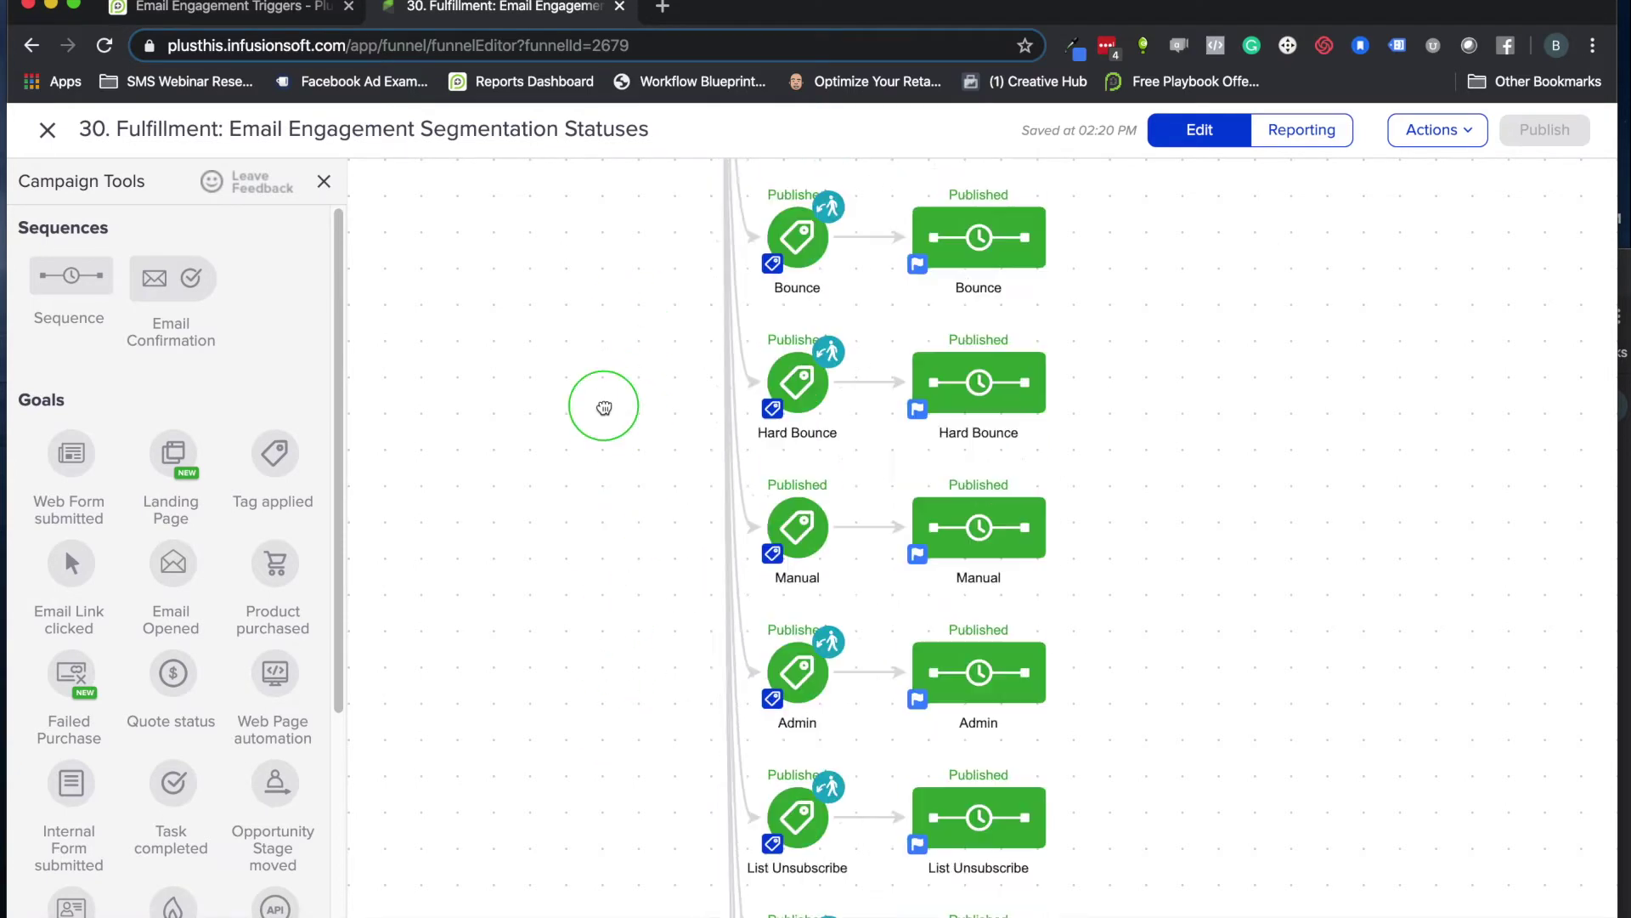
{"action": "left_click_drag", "start_coordinate": [581, 441], "coordinate": [575, 226]}
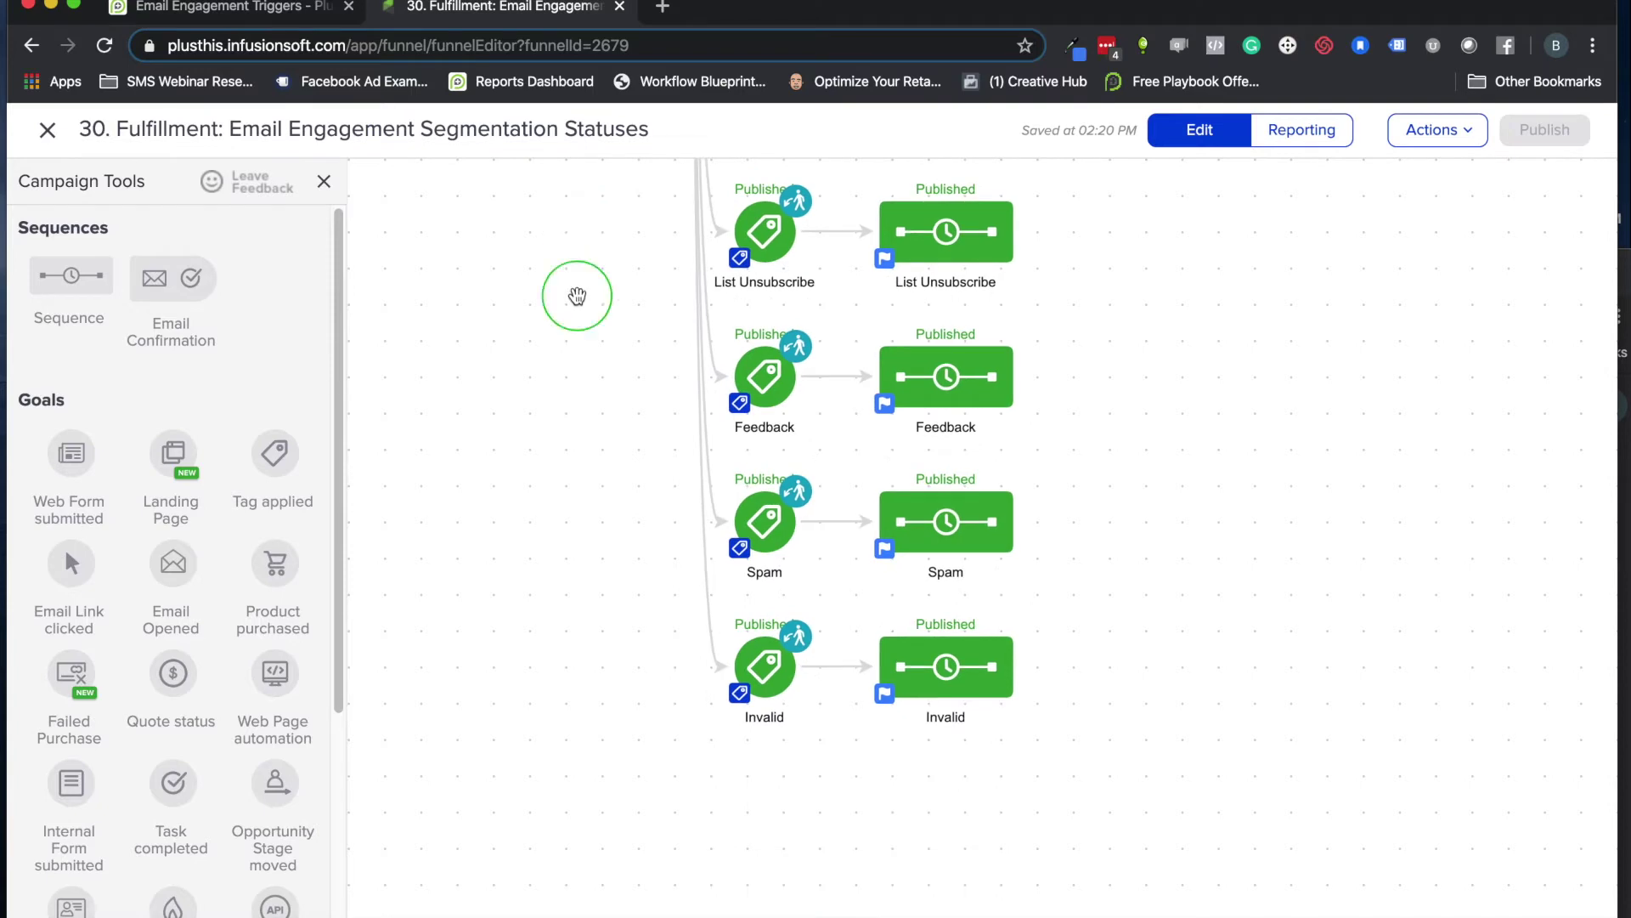
{"action": "left_click_drag", "start_coordinate": [571, 295], "coordinate": [517, 587]}
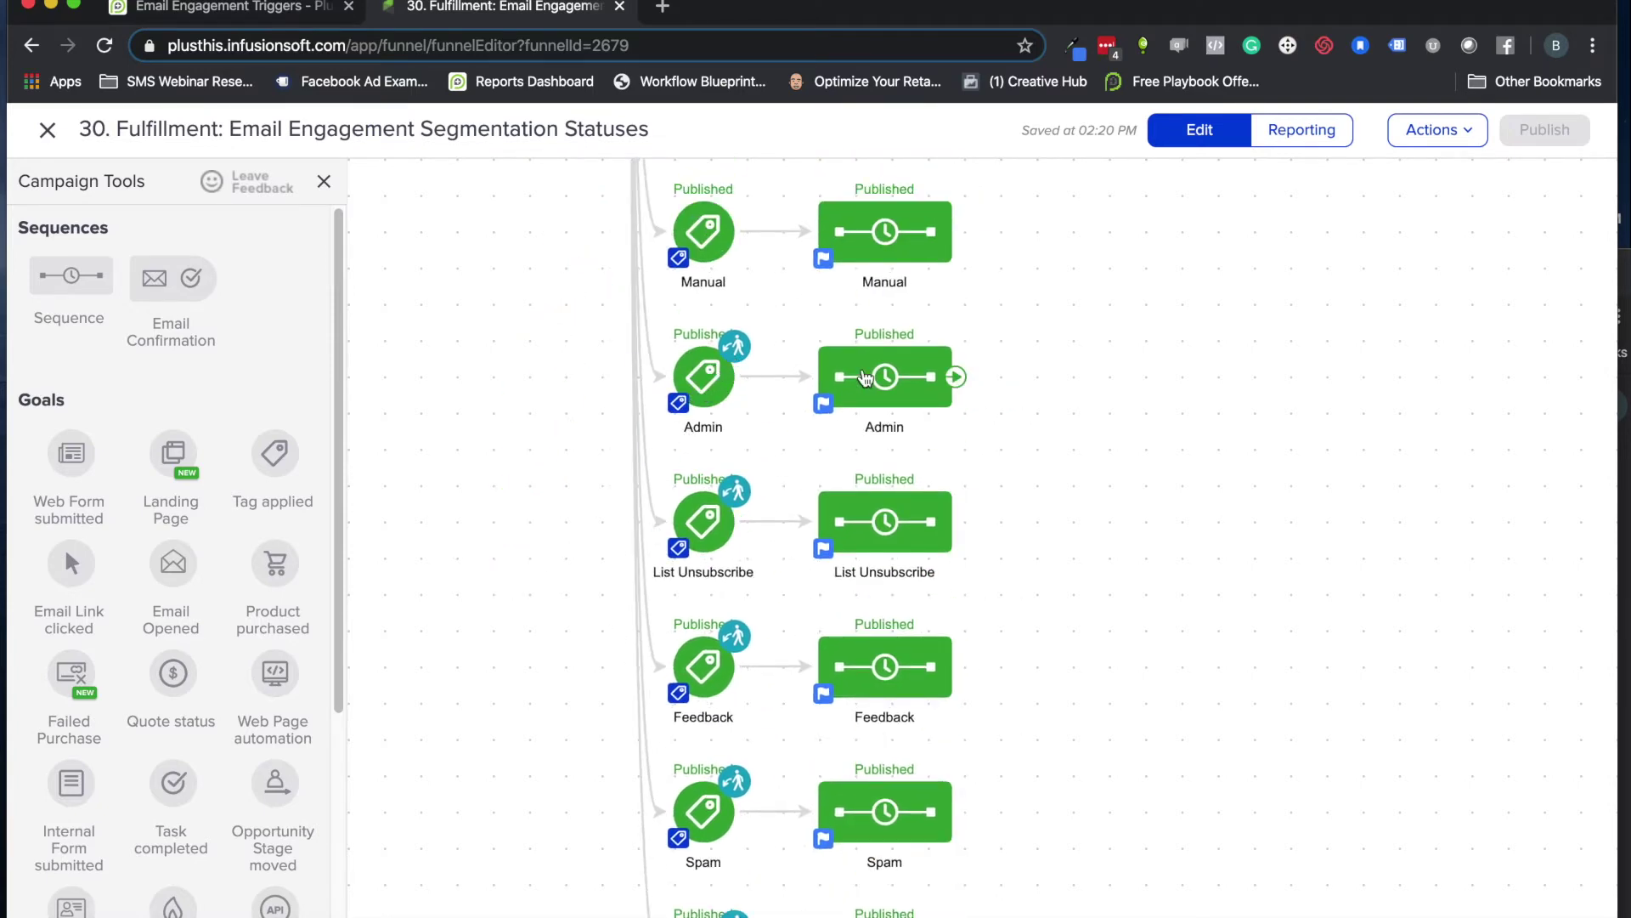
{"action": "scroll", "coordinate": [560, 357], "scroll_direction": "up", "scroll_amount": 3}
{"action": "scroll", "coordinate": [537, 343], "scroll_direction": "up", "scroll_amount": 15}
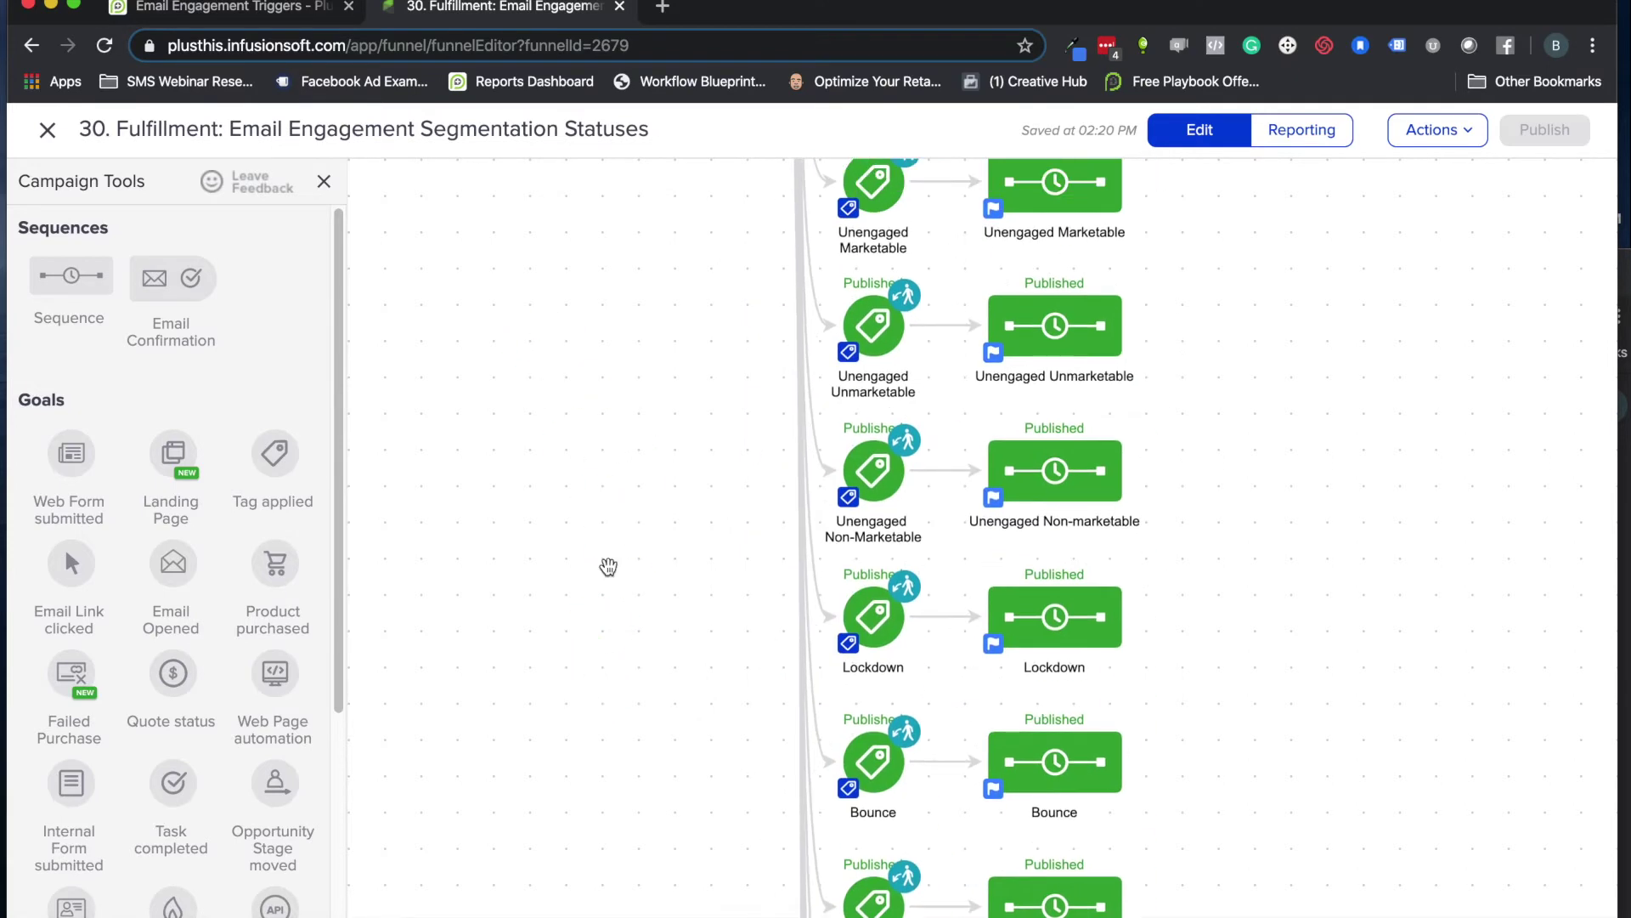
{"action": "left_click_drag", "start_coordinate": [626, 470], "coordinate": [547, 462]}
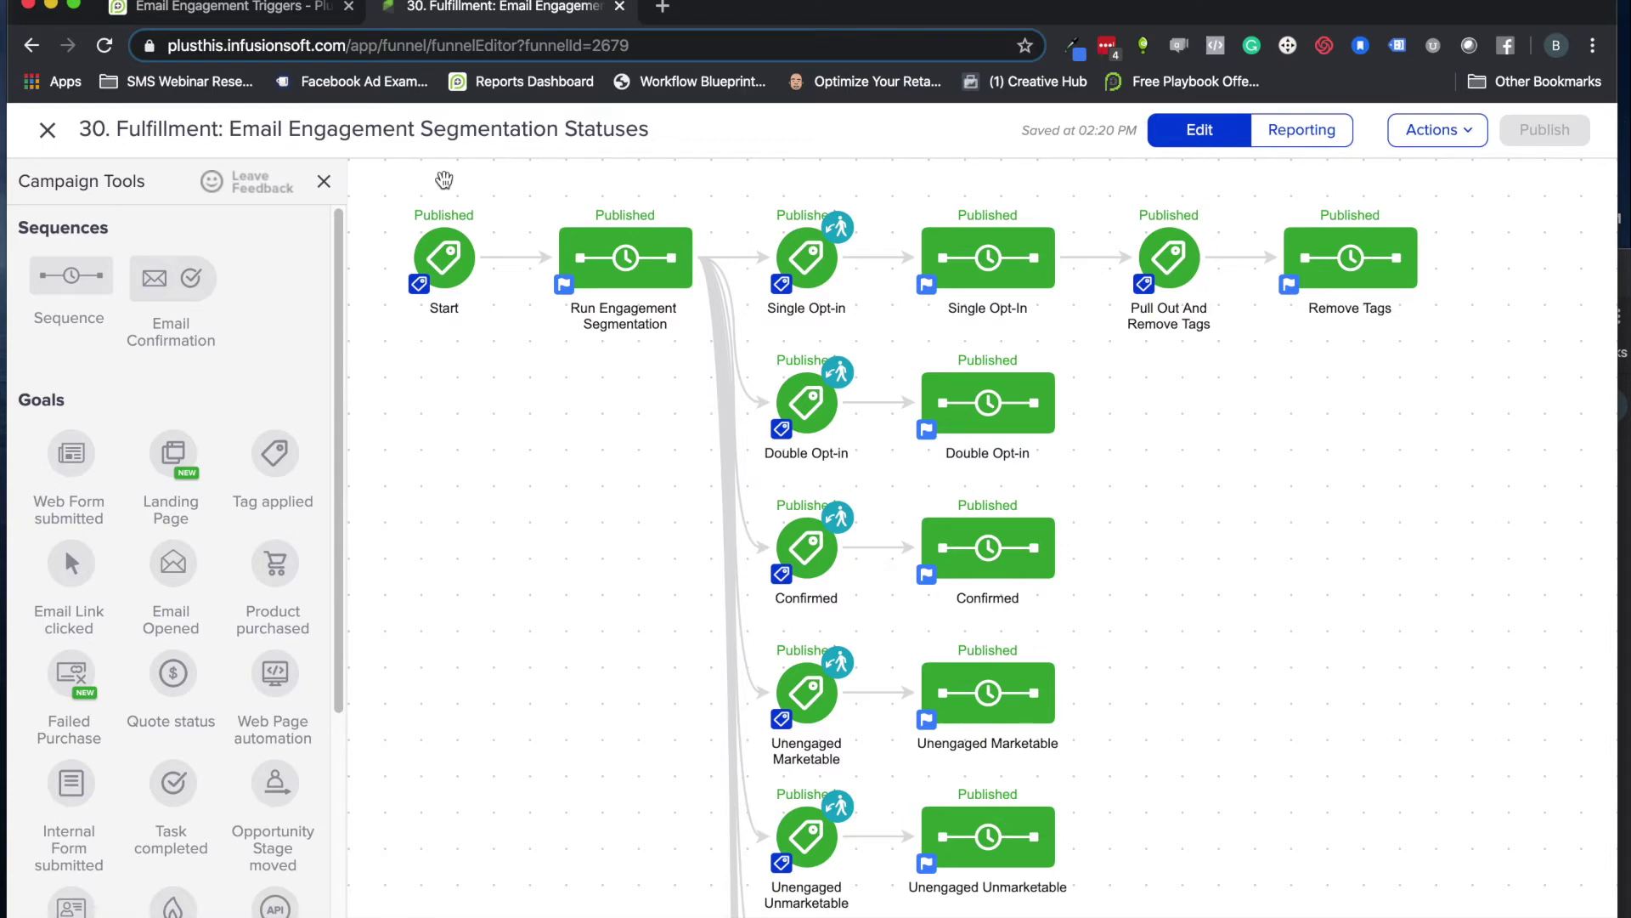
{"action": "left_click", "coordinate": [266, 8]}
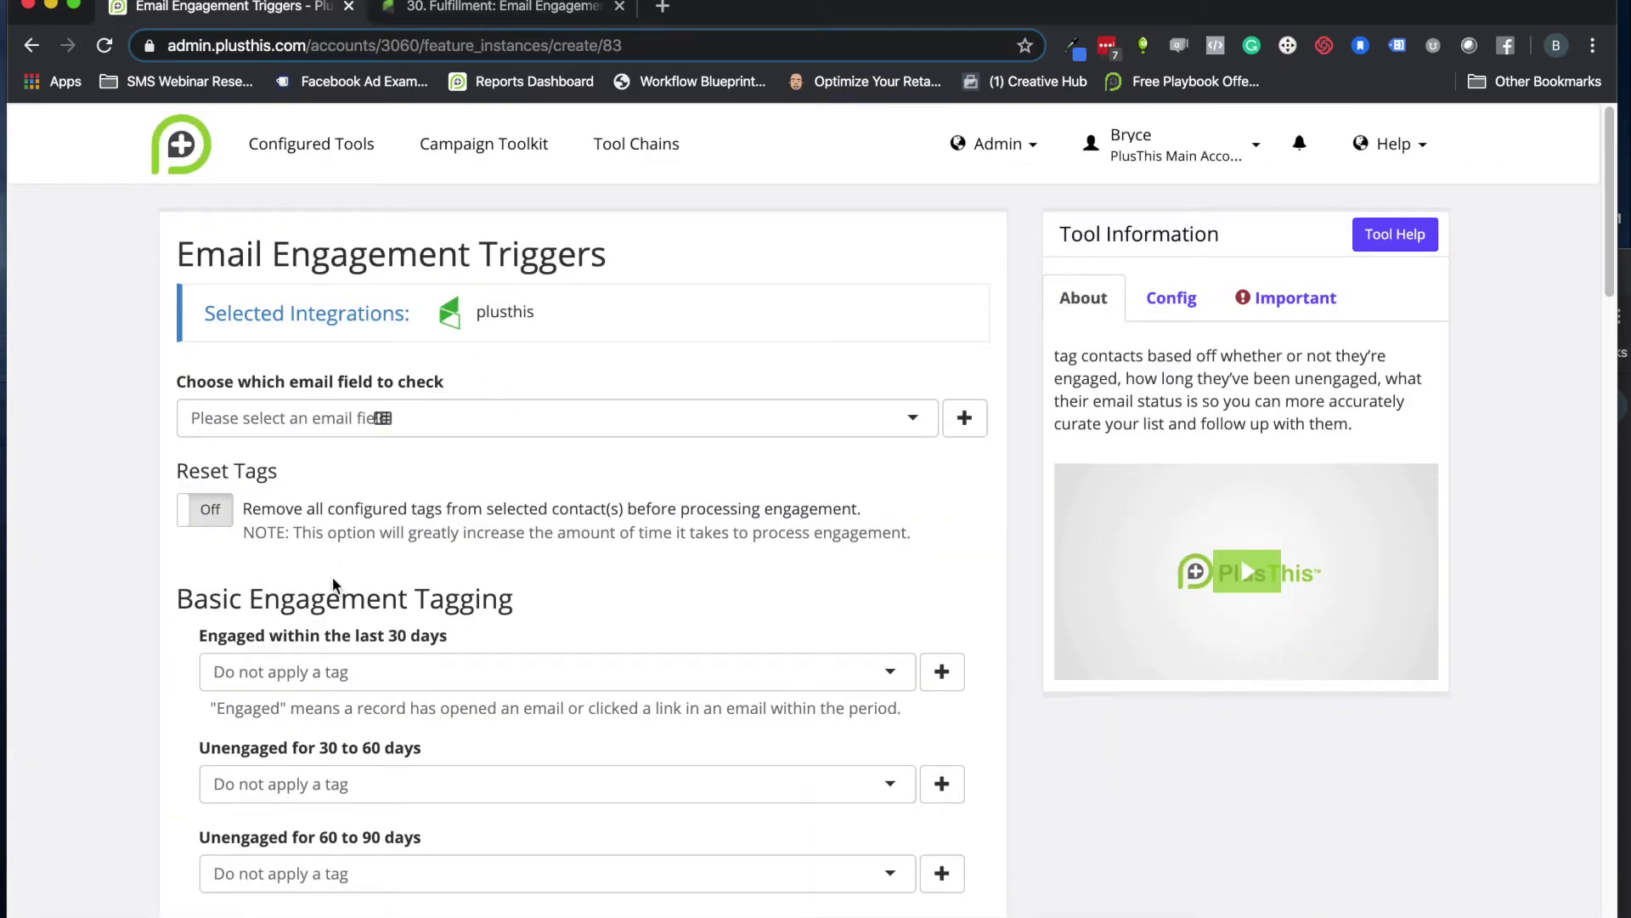
Return to Infusionsoft's Campaigns list and search for 'Email Engagement' campaigns
{"action": "scroll", "coordinate": [339, 595], "scroll_direction": "down", "scroll_amount": 3}
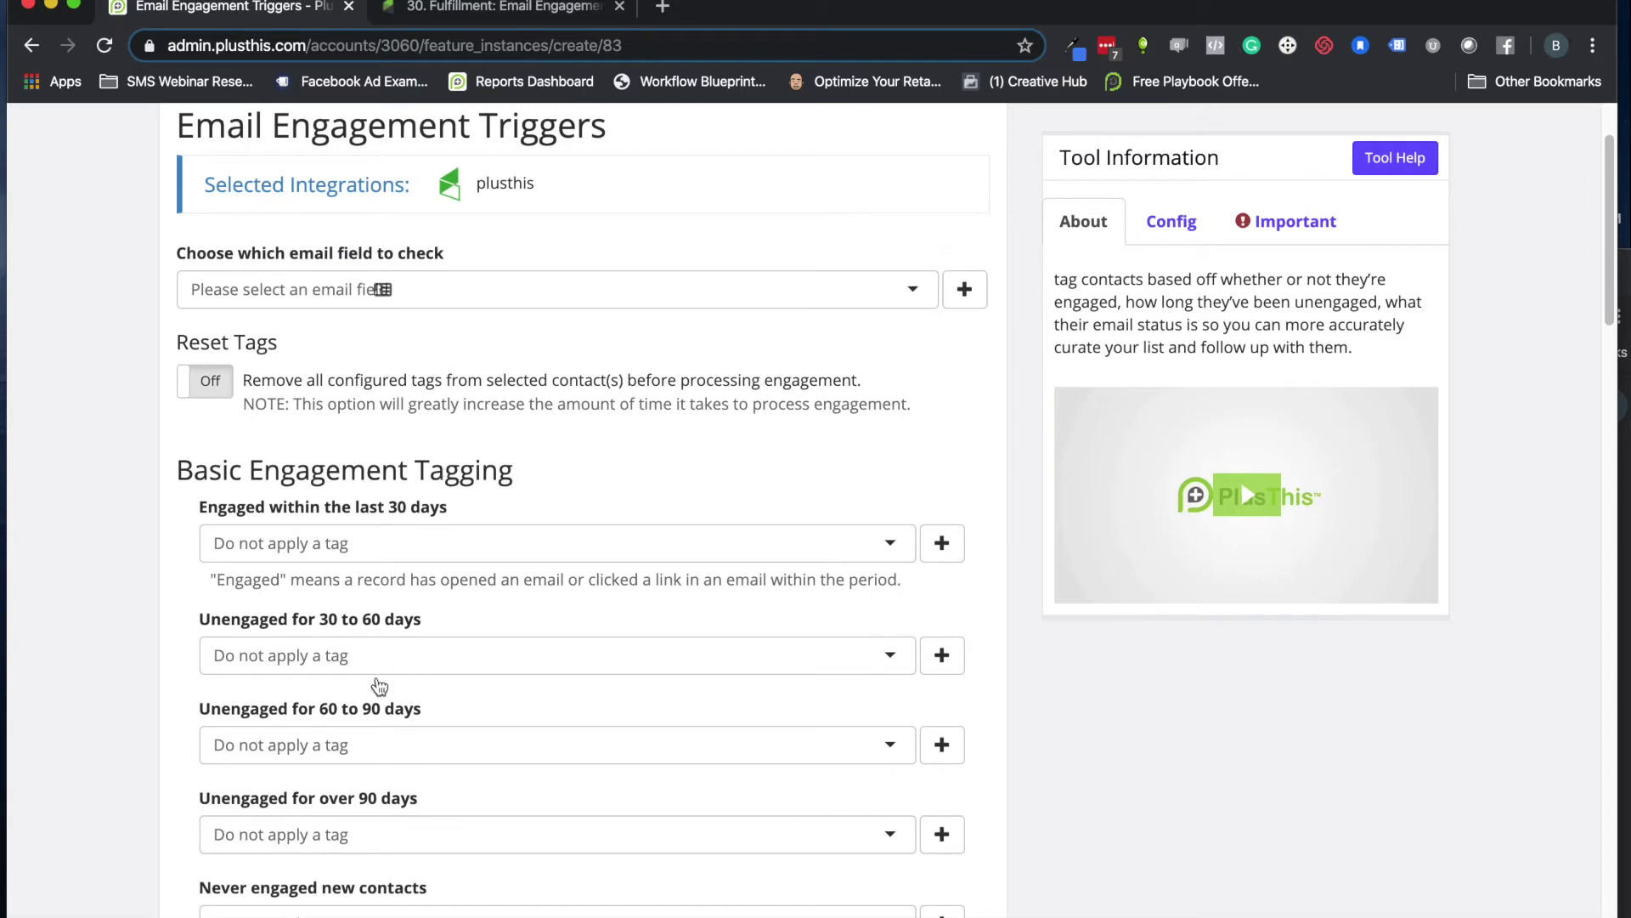
{"action": "left_click", "coordinate": [486, 10]}
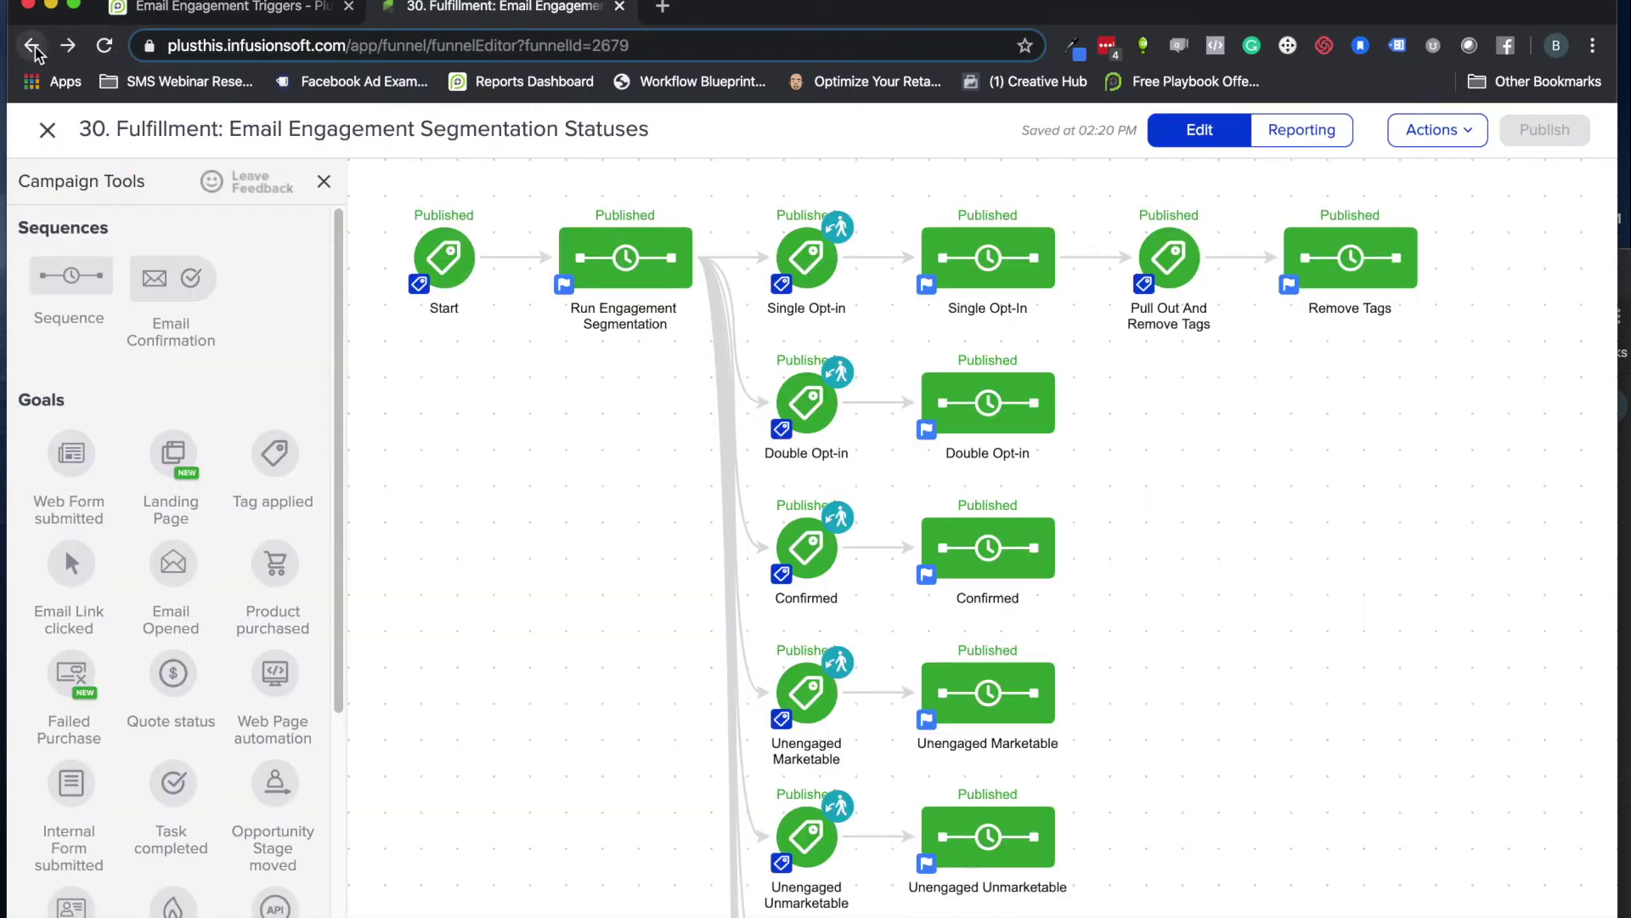
{"action": "left_click", "coordinate": [479, 257]}
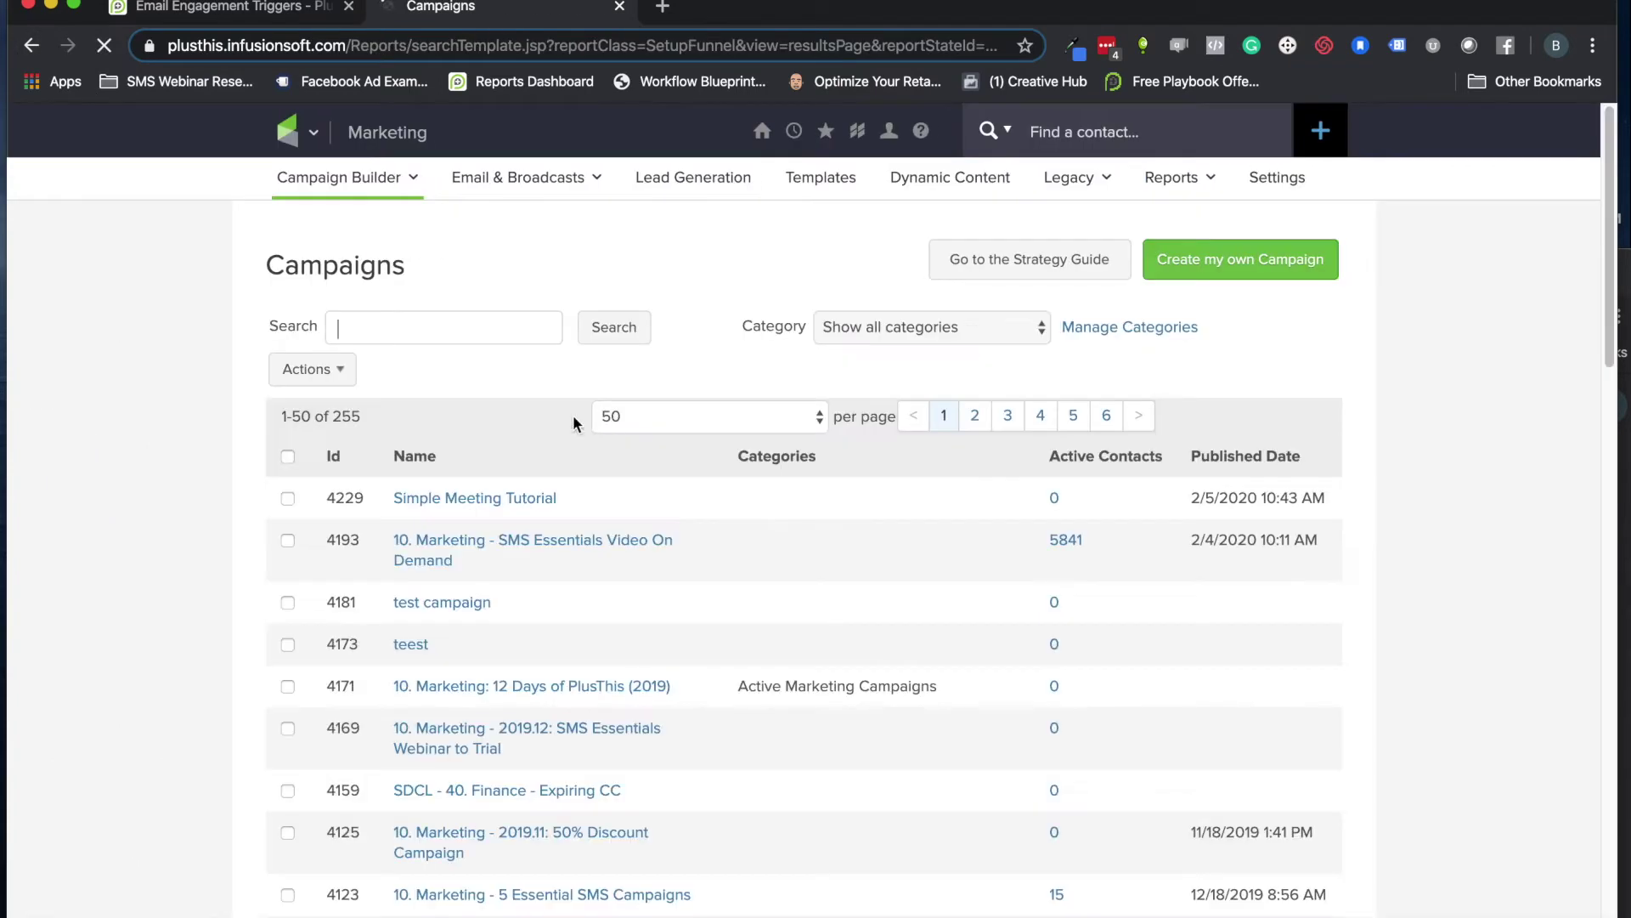
{"action": "scroll", "coordinate": [561, 374], "scroll_direction": "down", "scroll_amount": 2}
{"action": "left_click", "coordinate": [471, 246]}
{"action": "type", "text": "ema"}
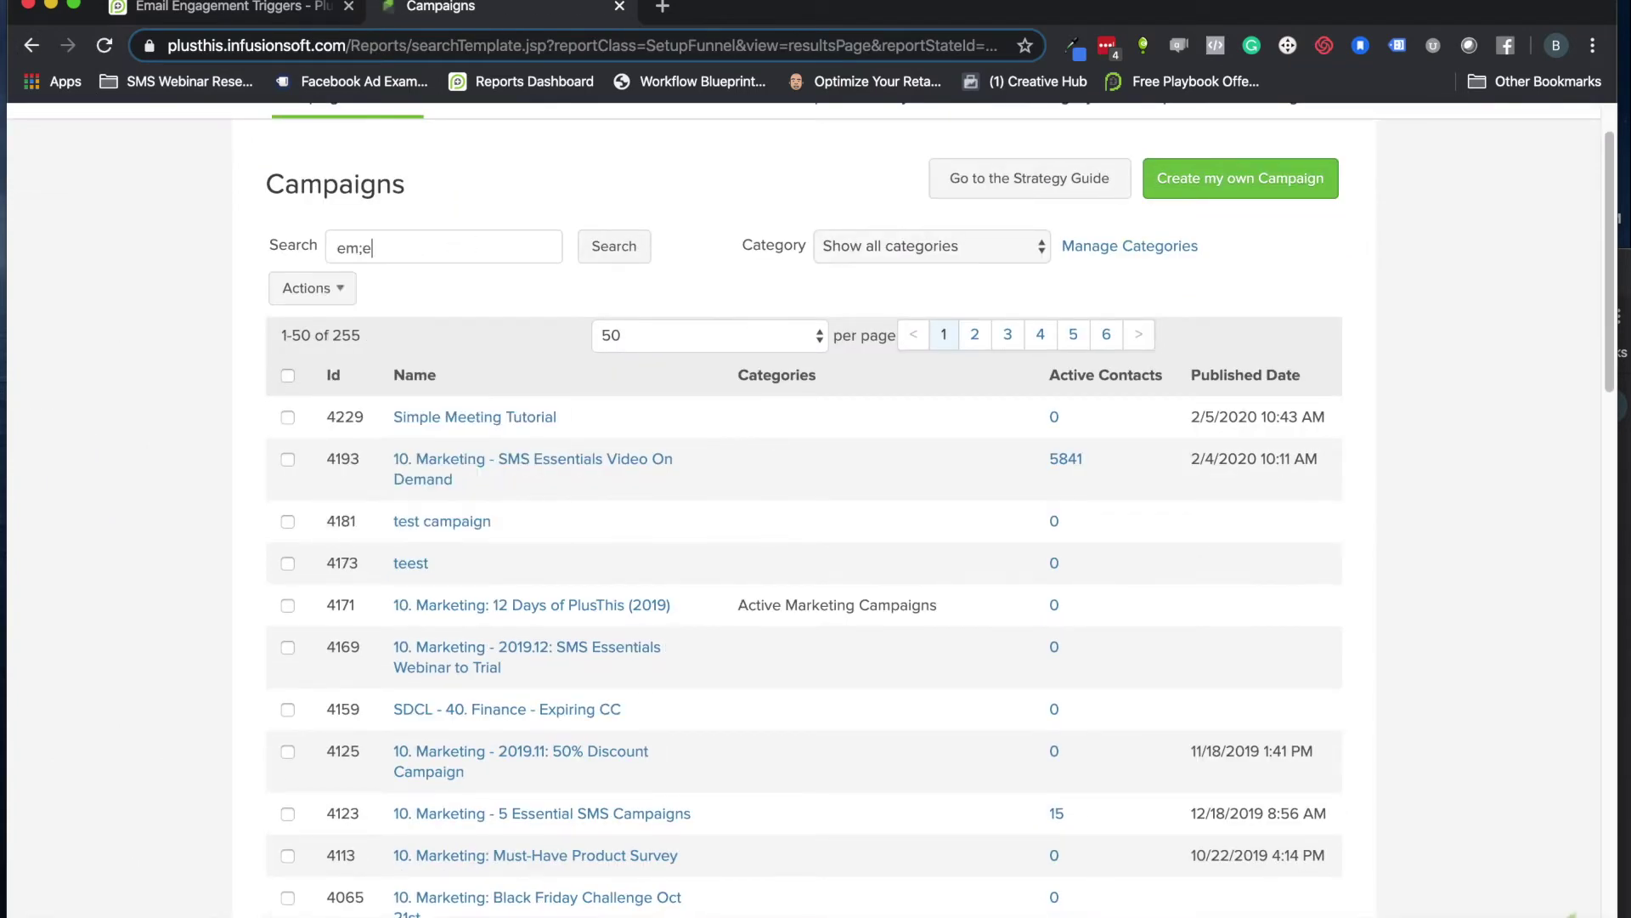
{"action": "key", "text": "BackSpace"}
{"action": "type", "text": "ail eng"}
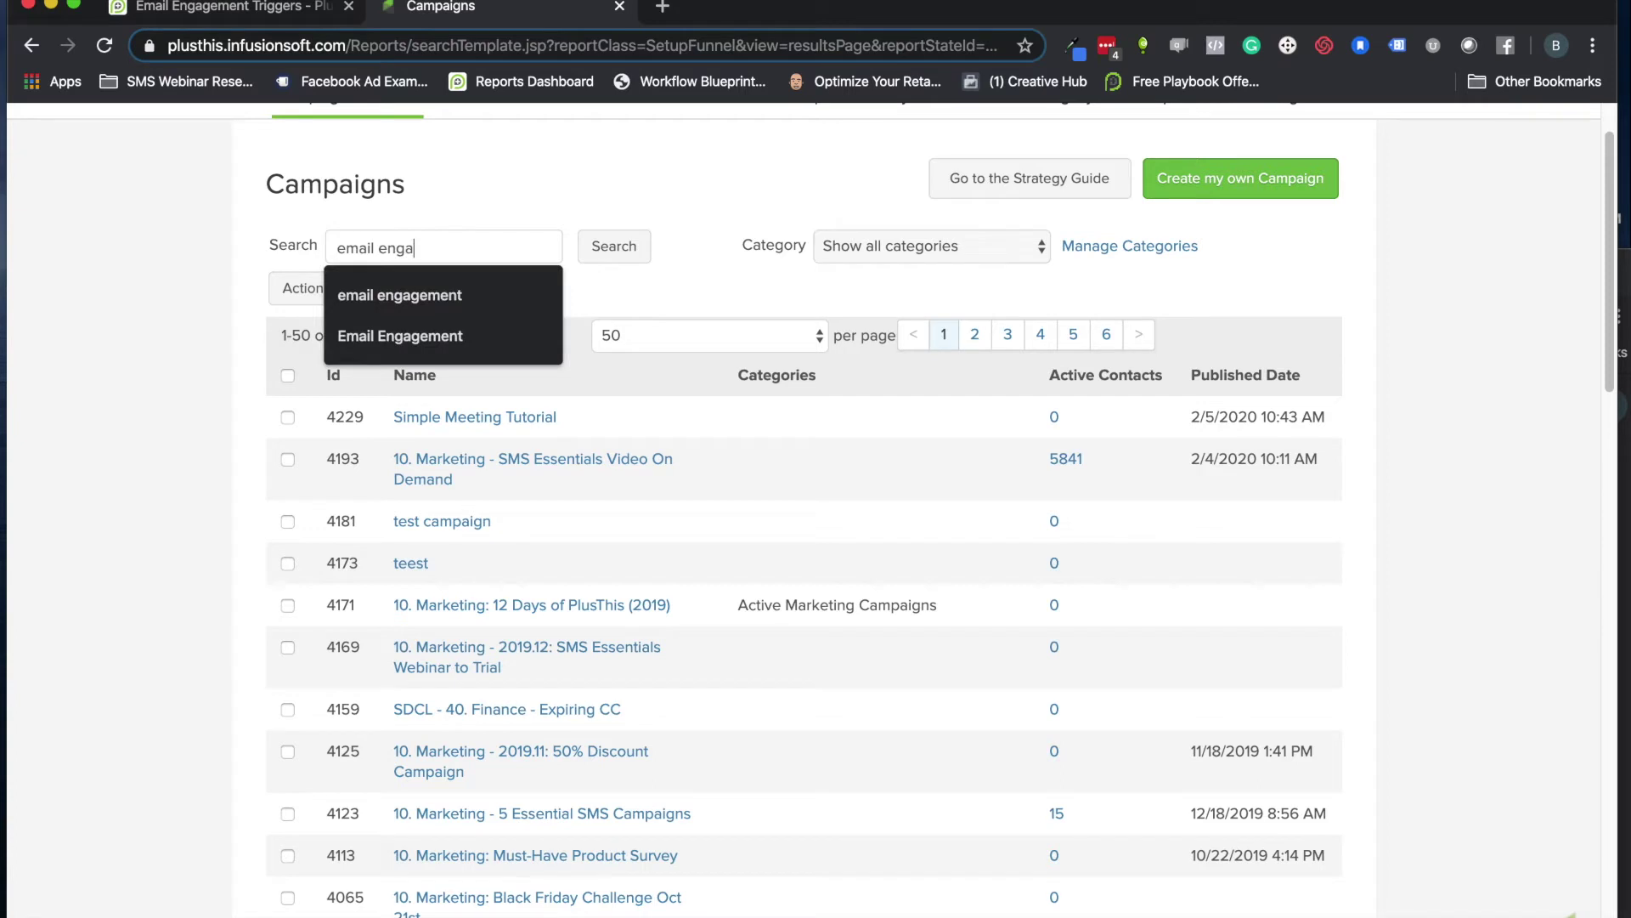
{"action": "type", "text": "a"}
{"action": "left_click", "coordinate": [447, 333]}
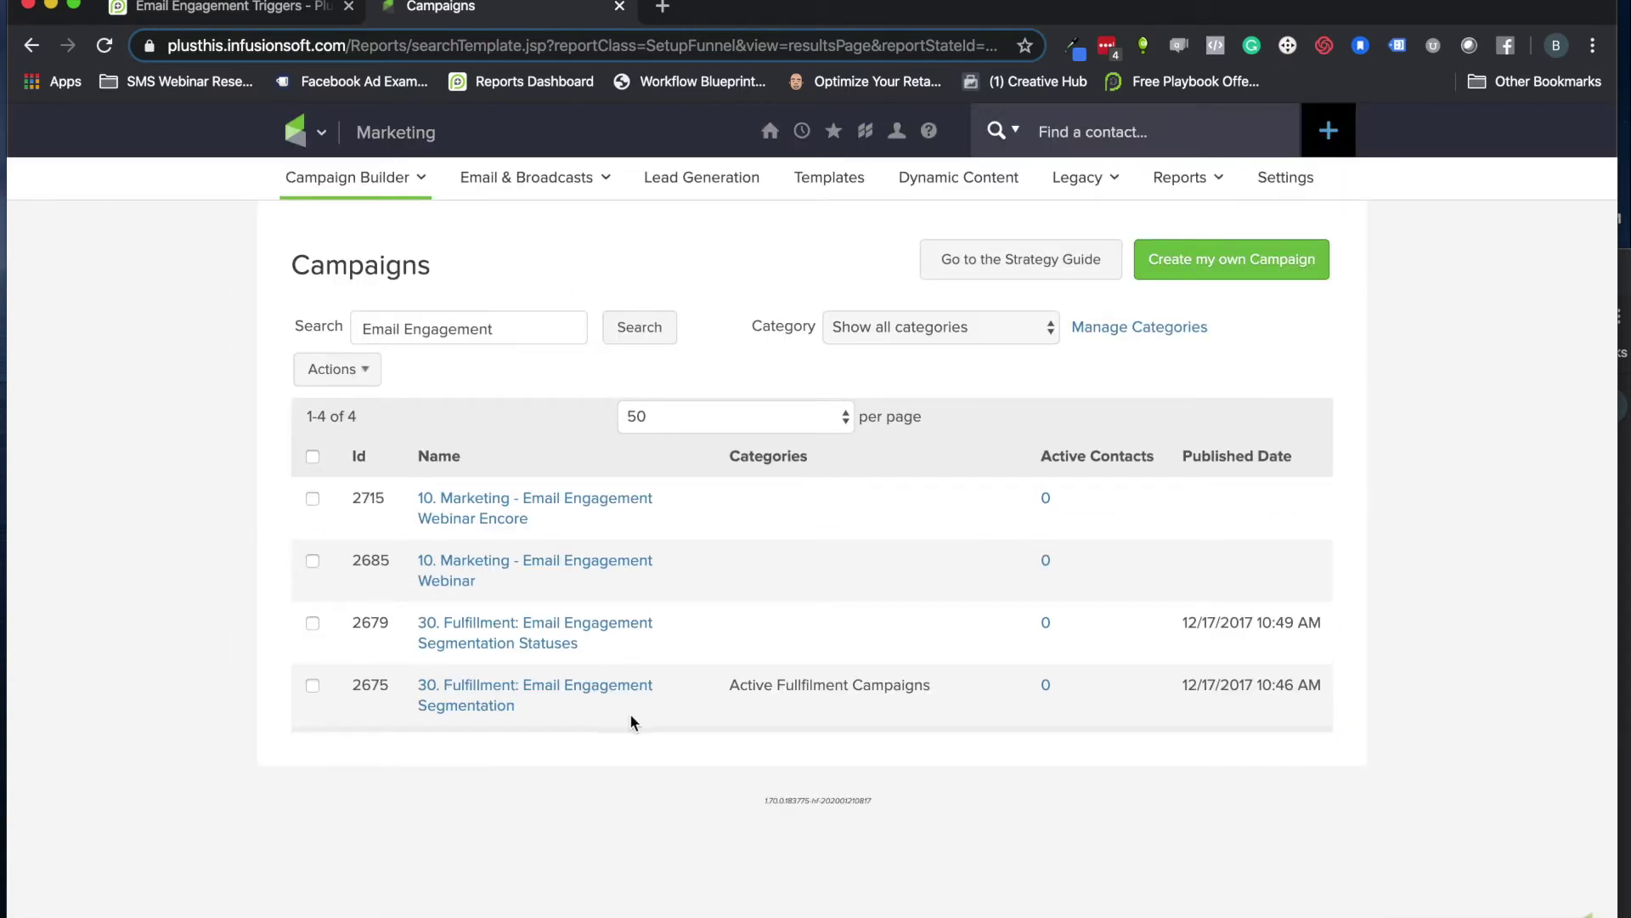
Inspect the Email Engagement Segmentation campaign flow, then return to the PlusThis triggers tab
{"action": "left_click", "coordinate": [508, 696]}
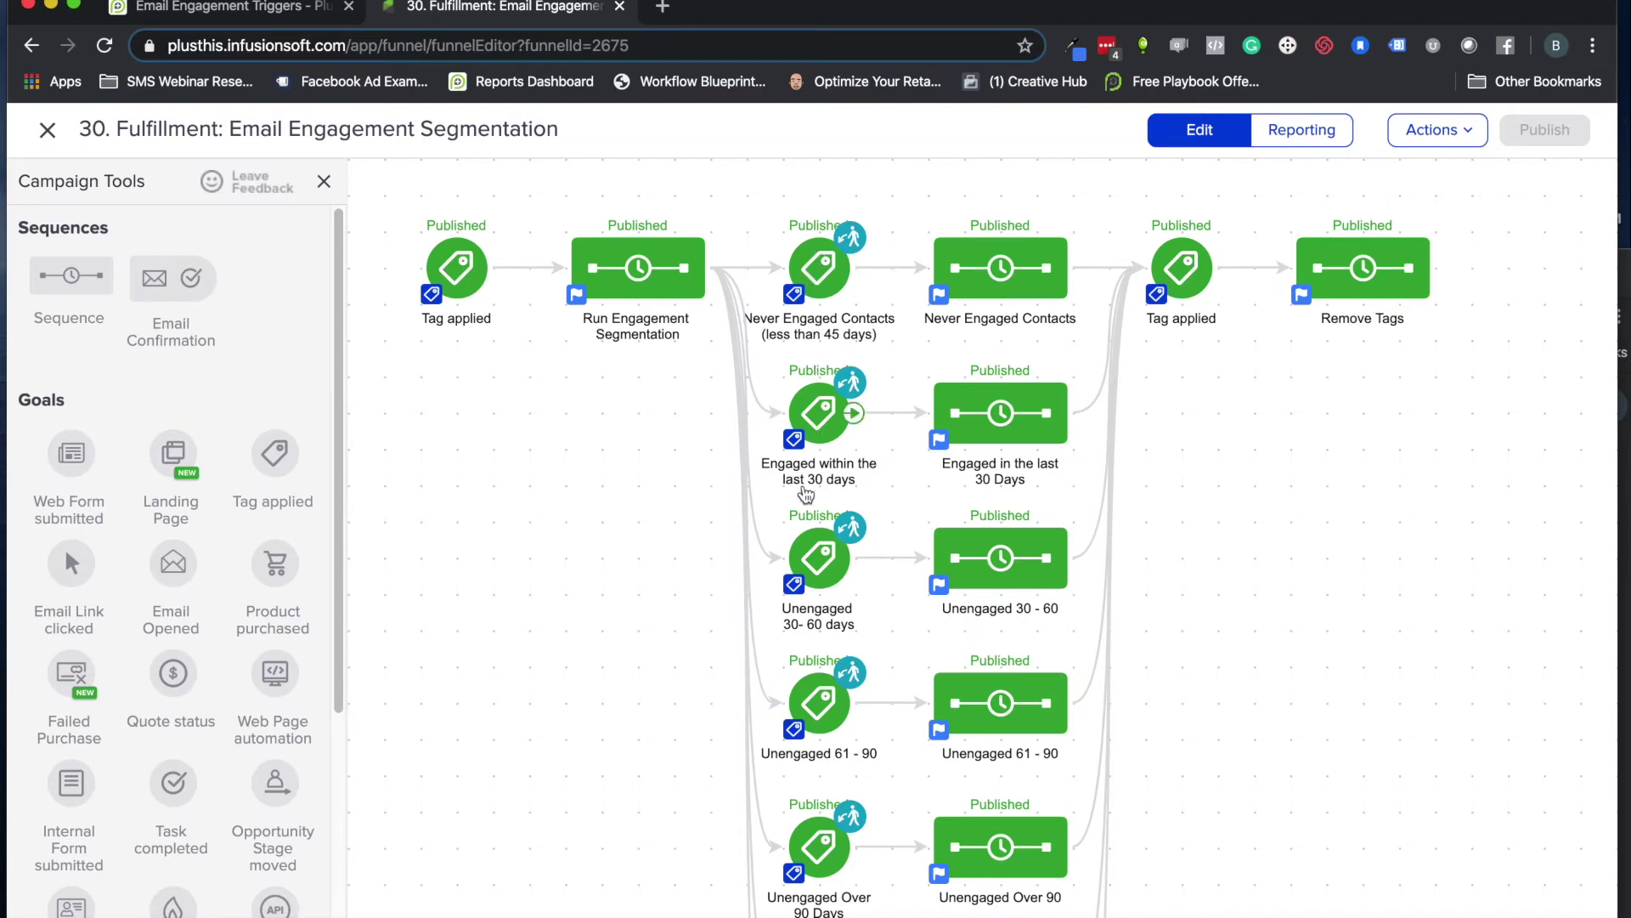
{"action": "scroll", "coordinate": [655, 441], "scroll_direction": "down", "scroll_amount": 4}
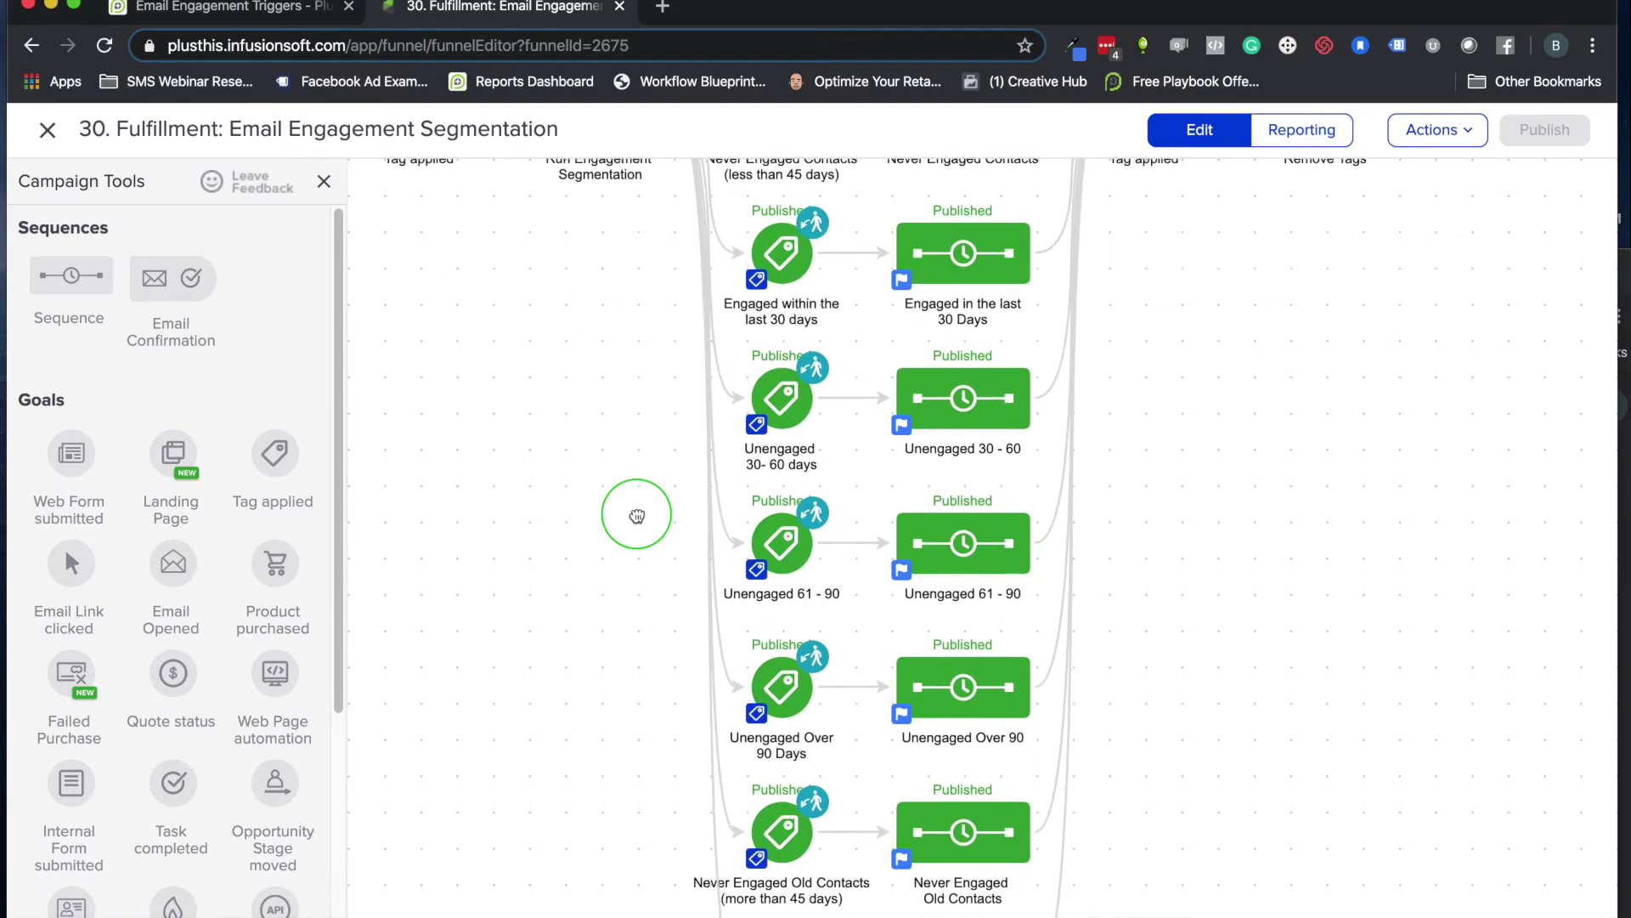
{"action": "scroll", "coordinate": [637, 516], "scroll_direction": "down", "scroll_amount": 2}
{"action": "scroll", "coordinate": [612, 517], "scroll_direction": "up", "scroll_amount": 5}
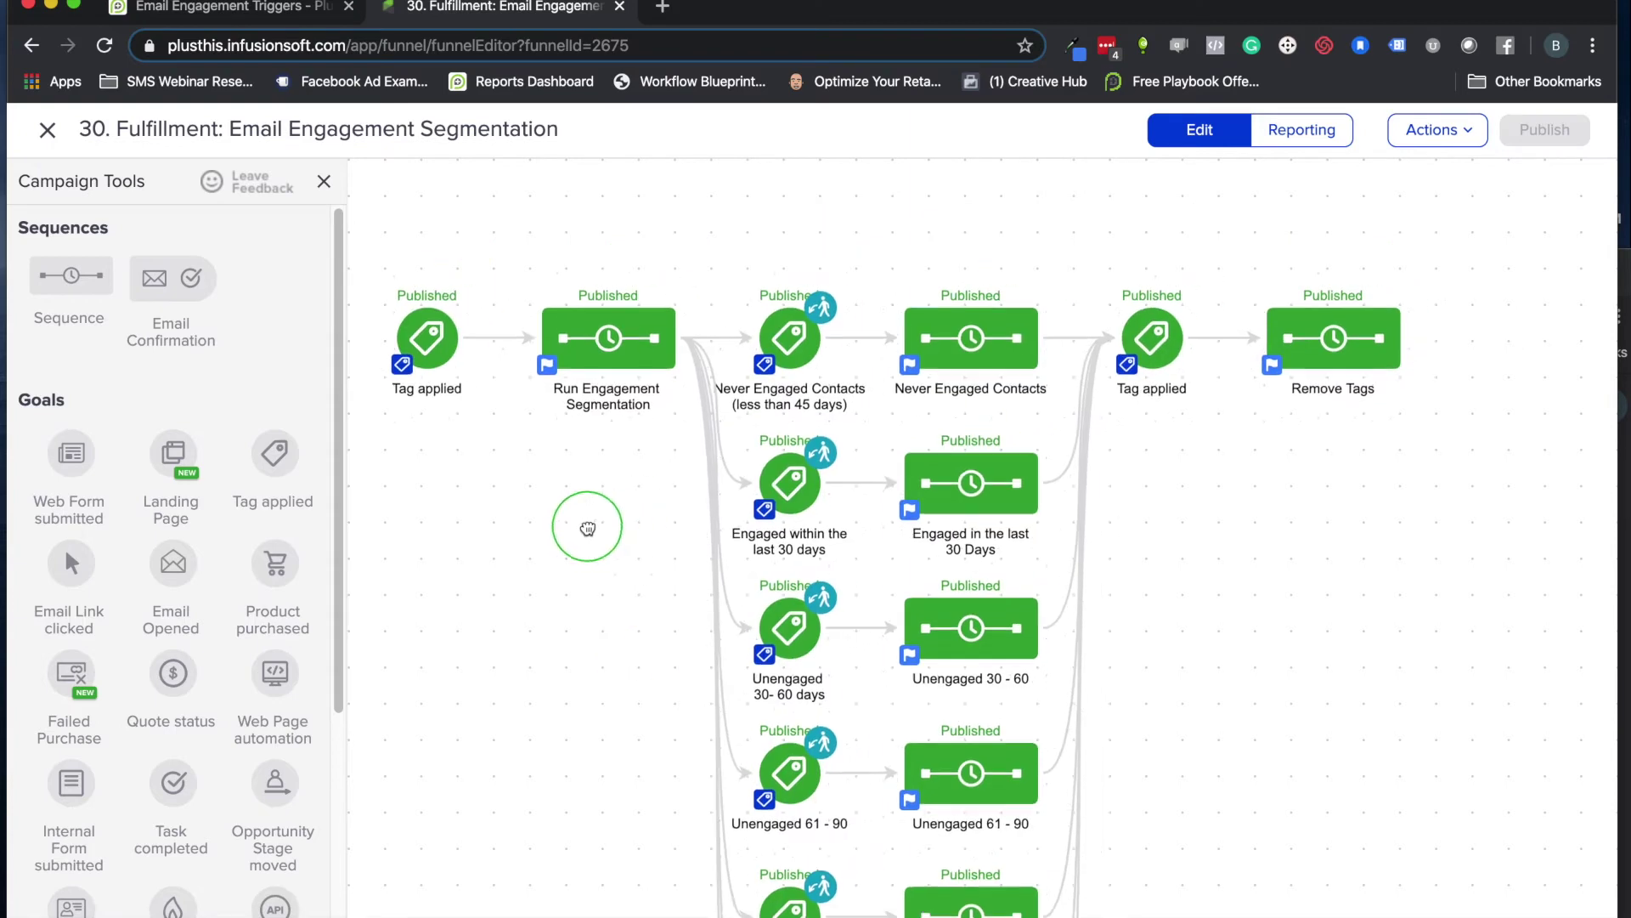
{"action": "left_click_drag", "start_coordinate": [587, 528], "coordinate": [571, 422]}
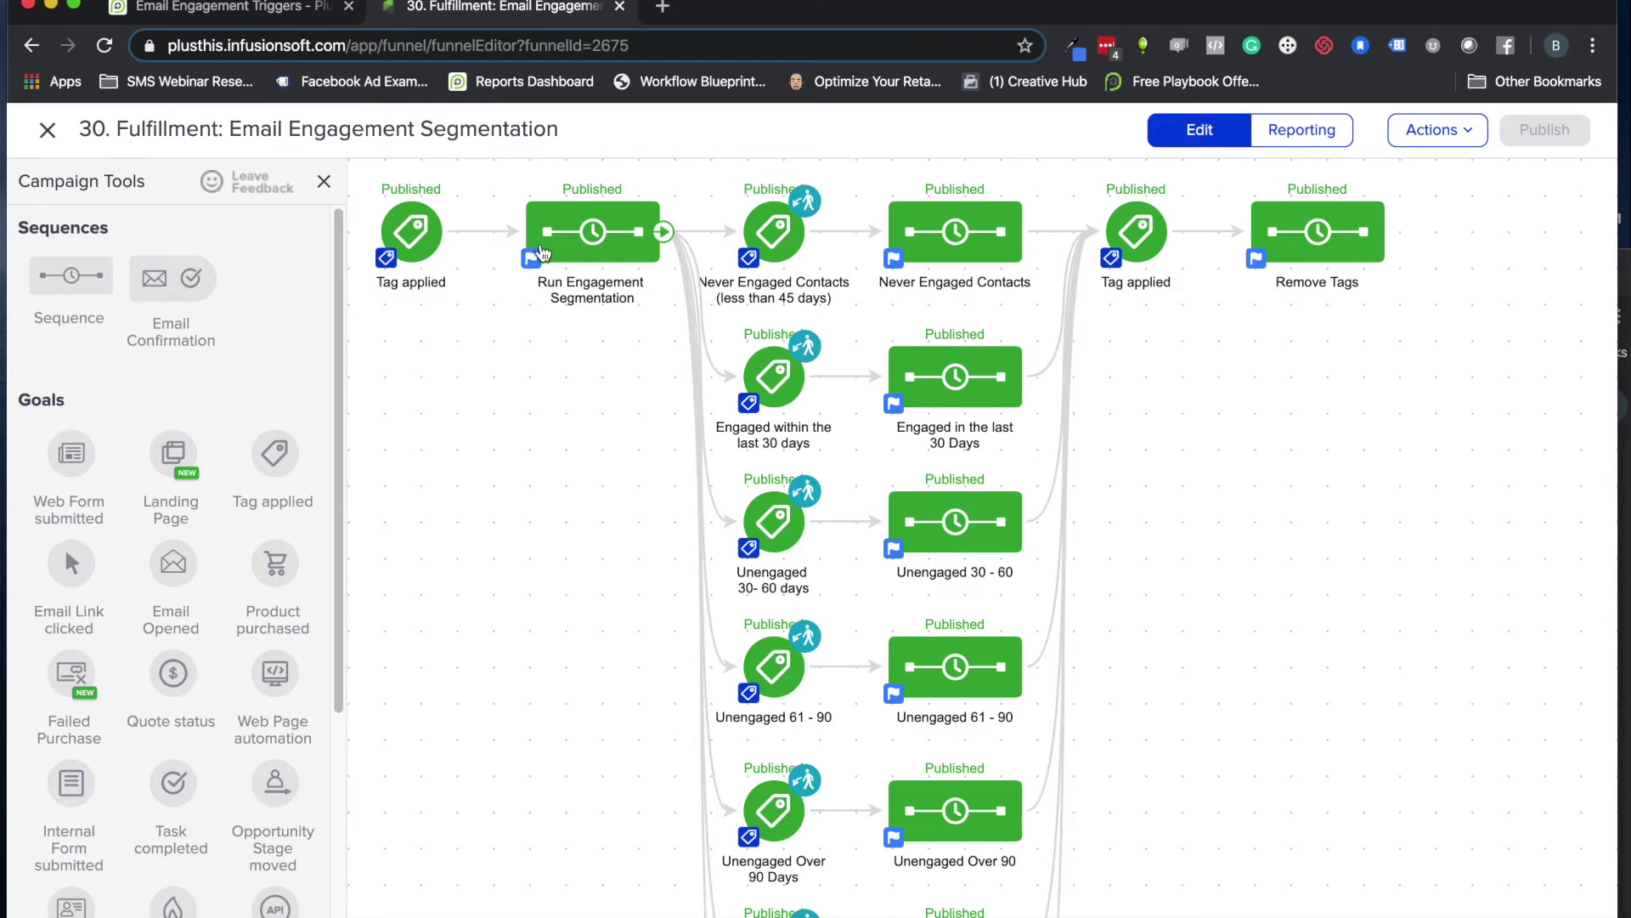
{"action": "left_click", "coordinate": [255, 8]}
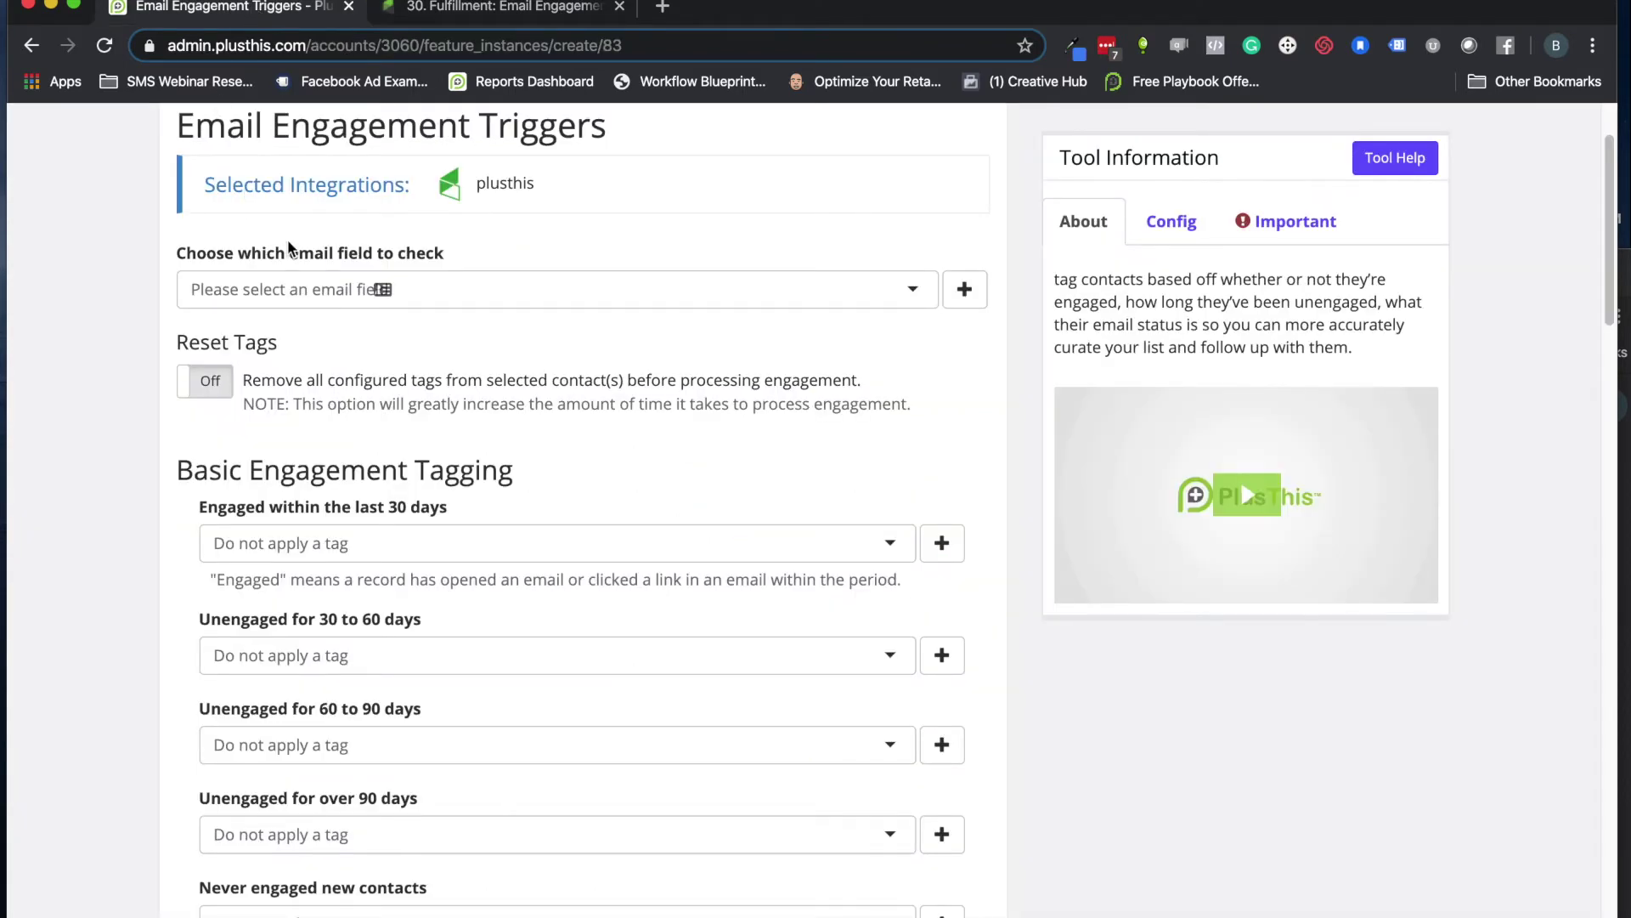
Set the email field to check to Email and switch Reset Tags on
{"action": "left_click", "coordinate": [252, 280]}
{"action": "type", "text": "email"}
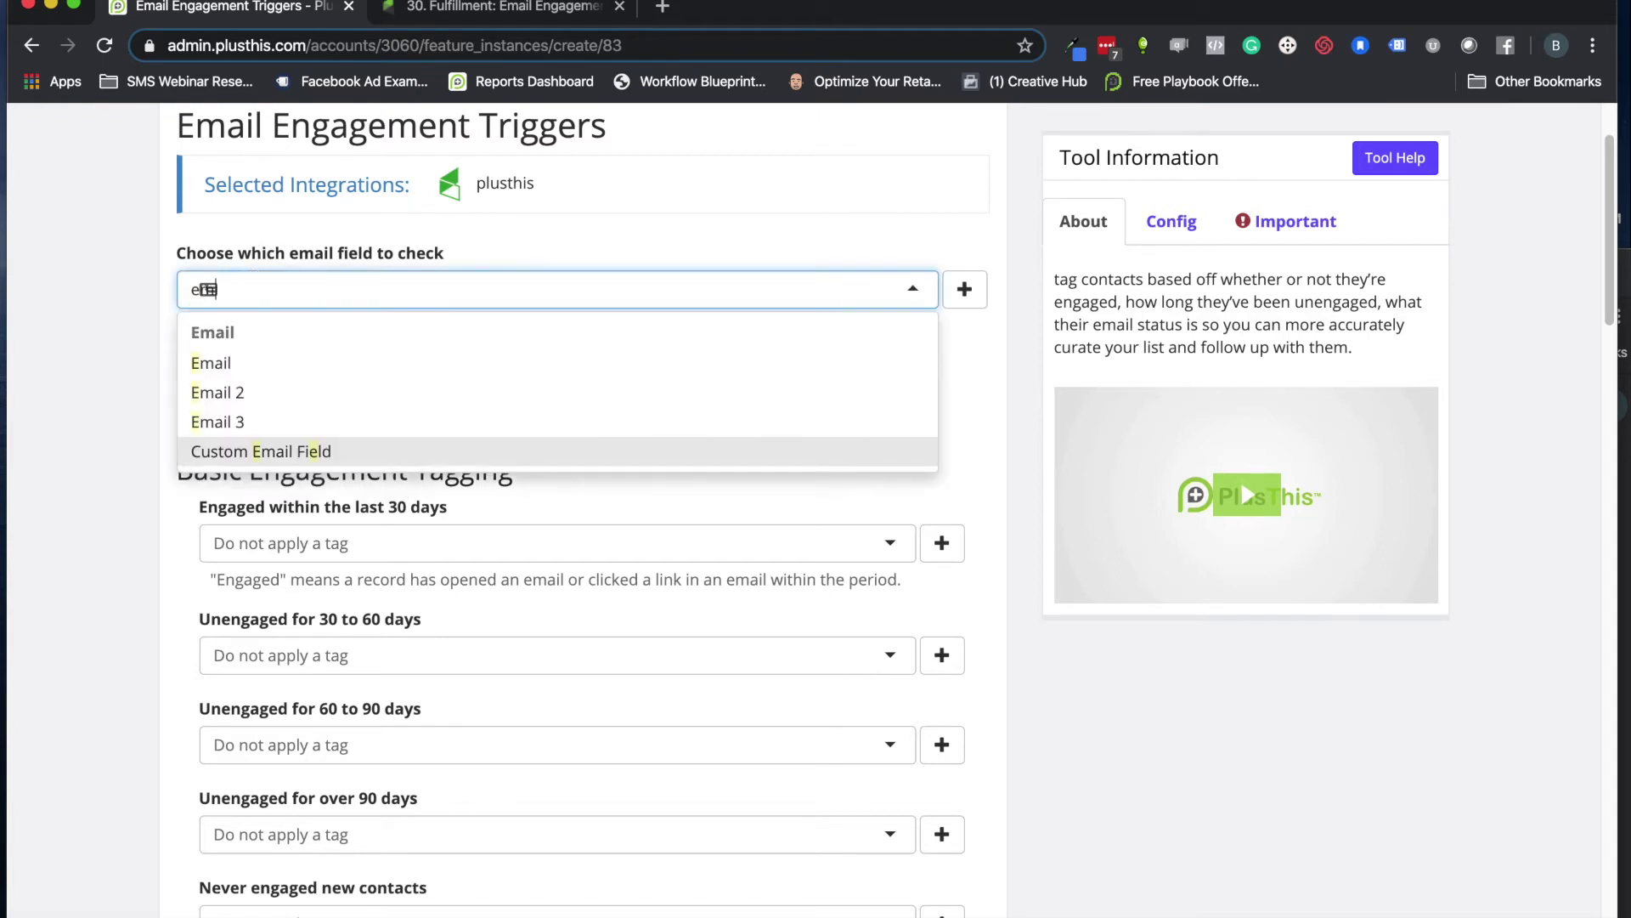
{"action": "left_click", "coordinate": [240, 365]}
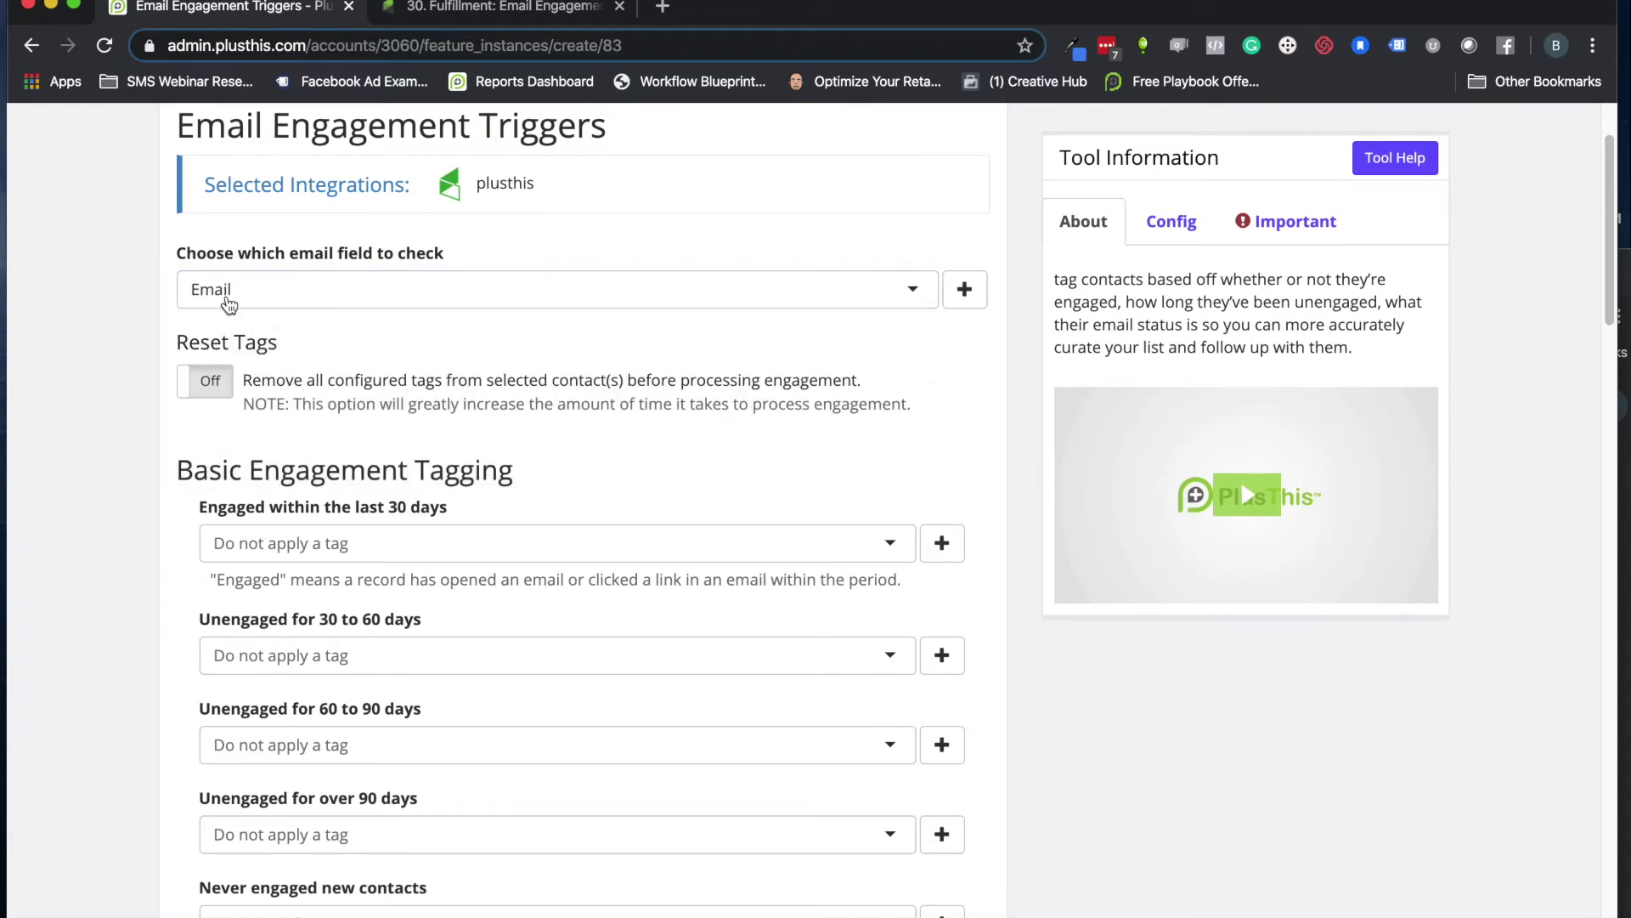
{"action": "left_click", "coordinate": [206, 380]}
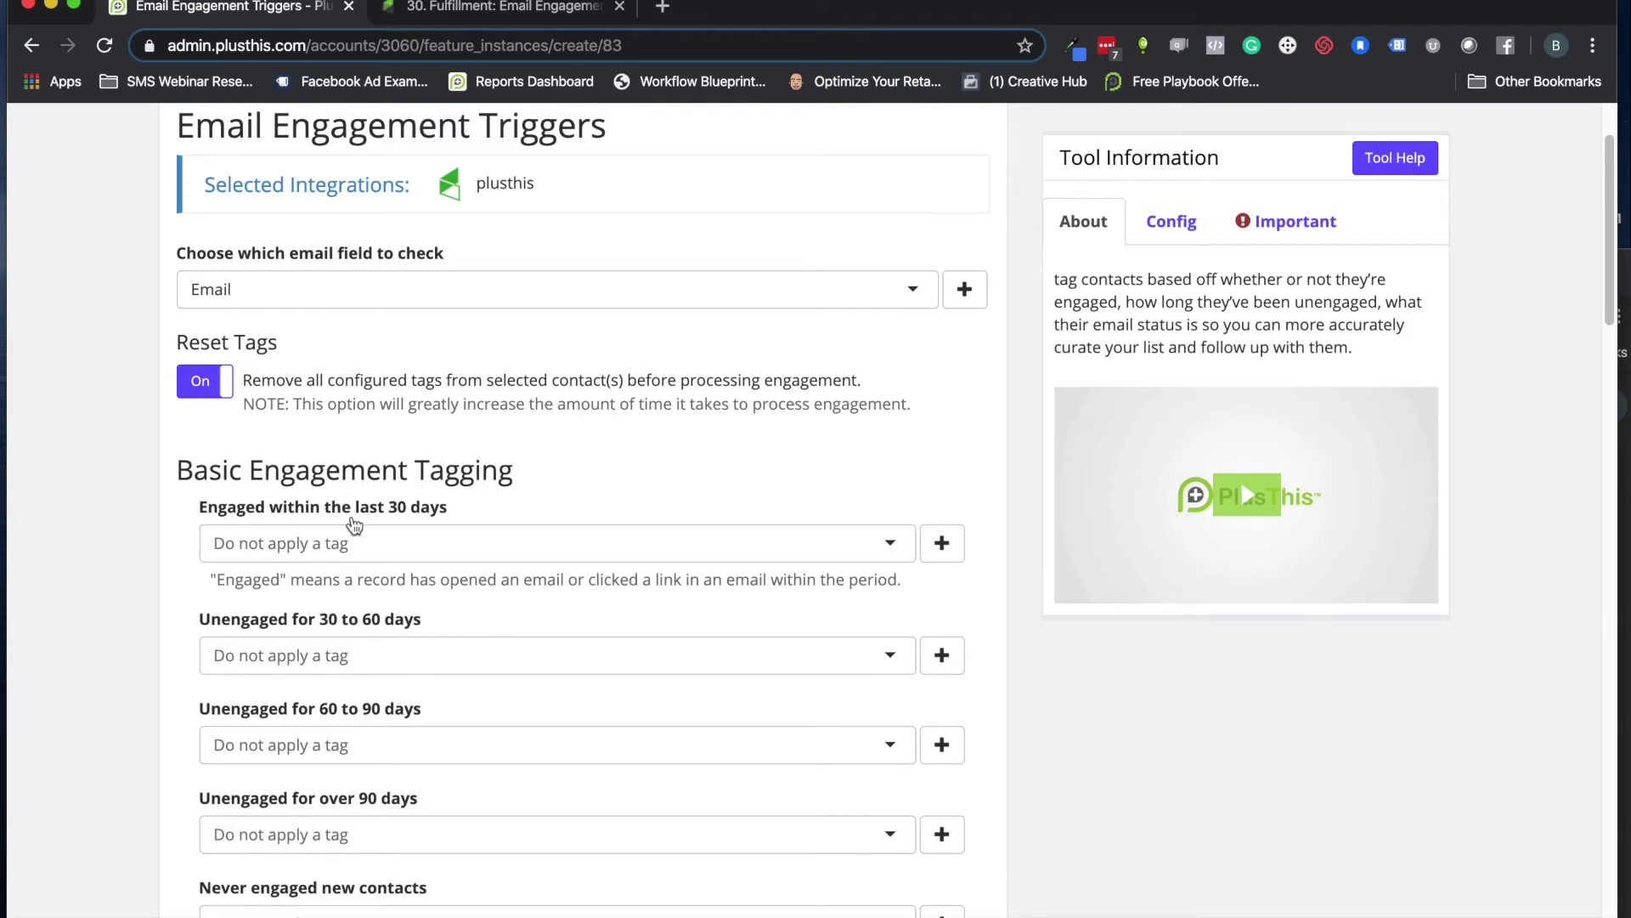
{"action": "scroll", "coordinate": [374, 476], "scroll_direction": "down", "scroll_amount": 2}
{"action": "scroll", "coordinate": [379, 450], "scroll_direction": "down", "scroll_amount": 3}
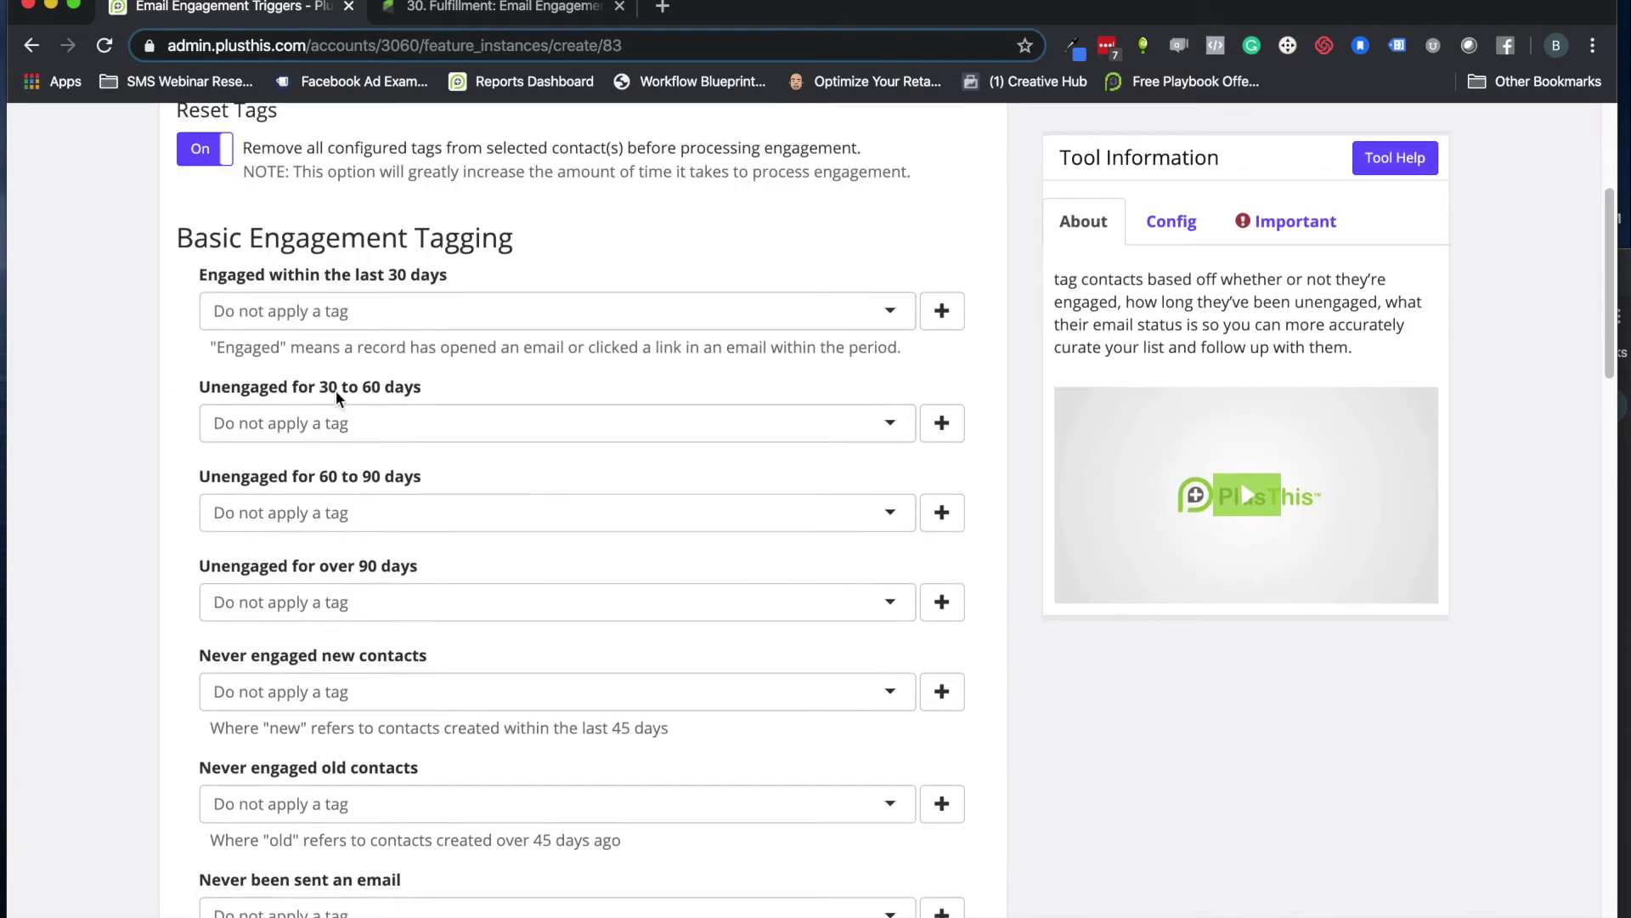
{"action": "left_click", "coordinate": [311, 311]}
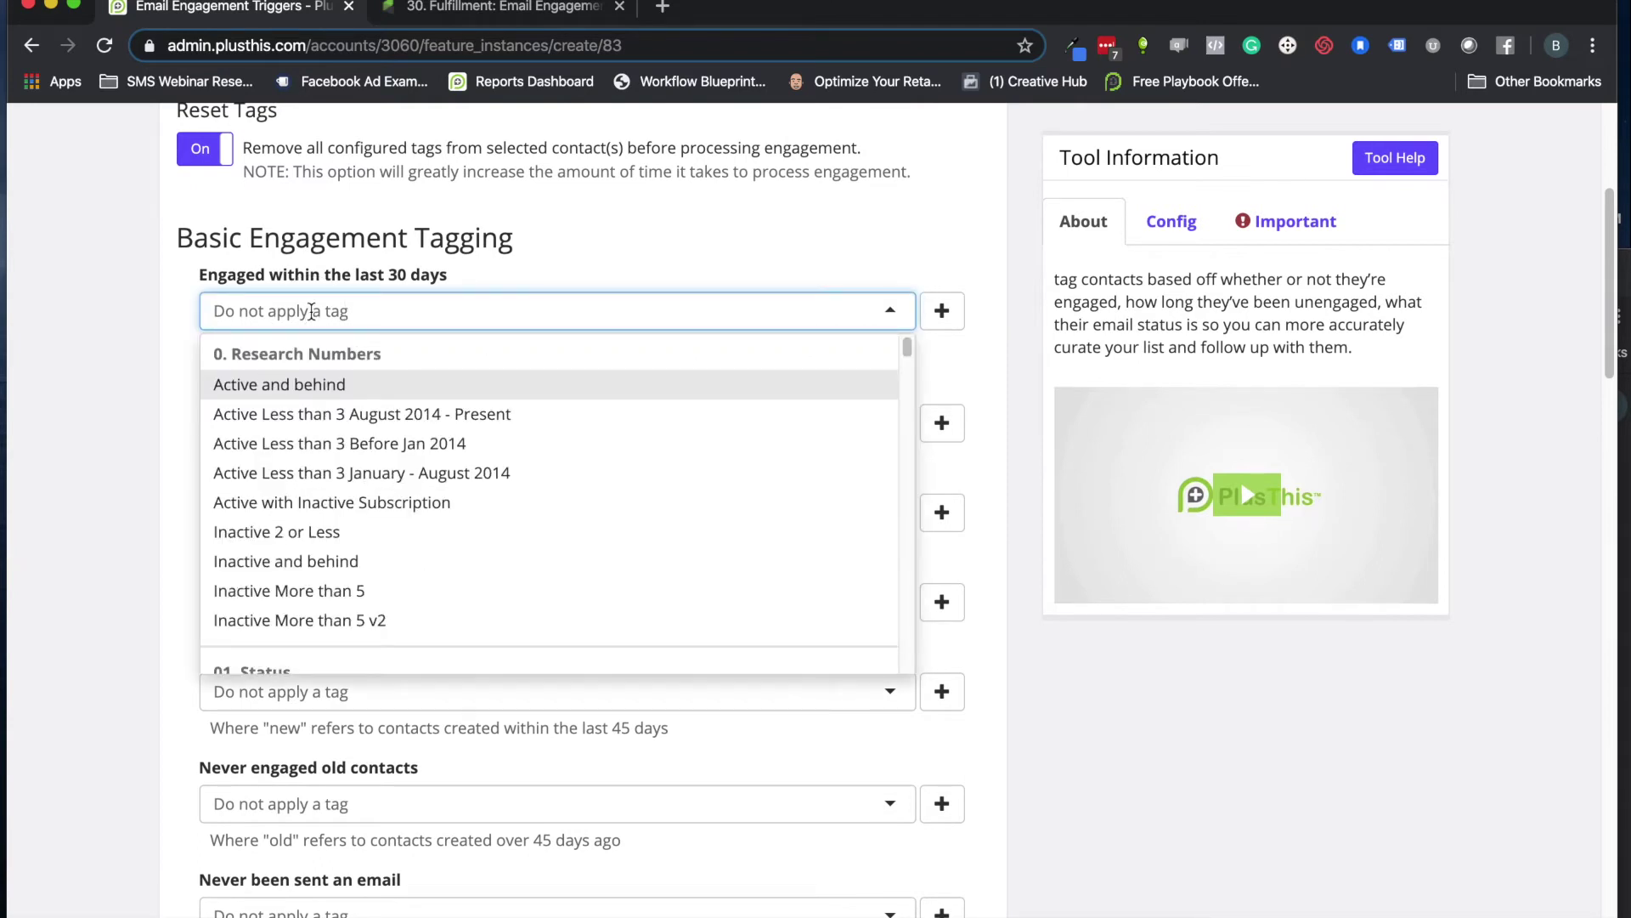
{"action": "type", "text": "e"}
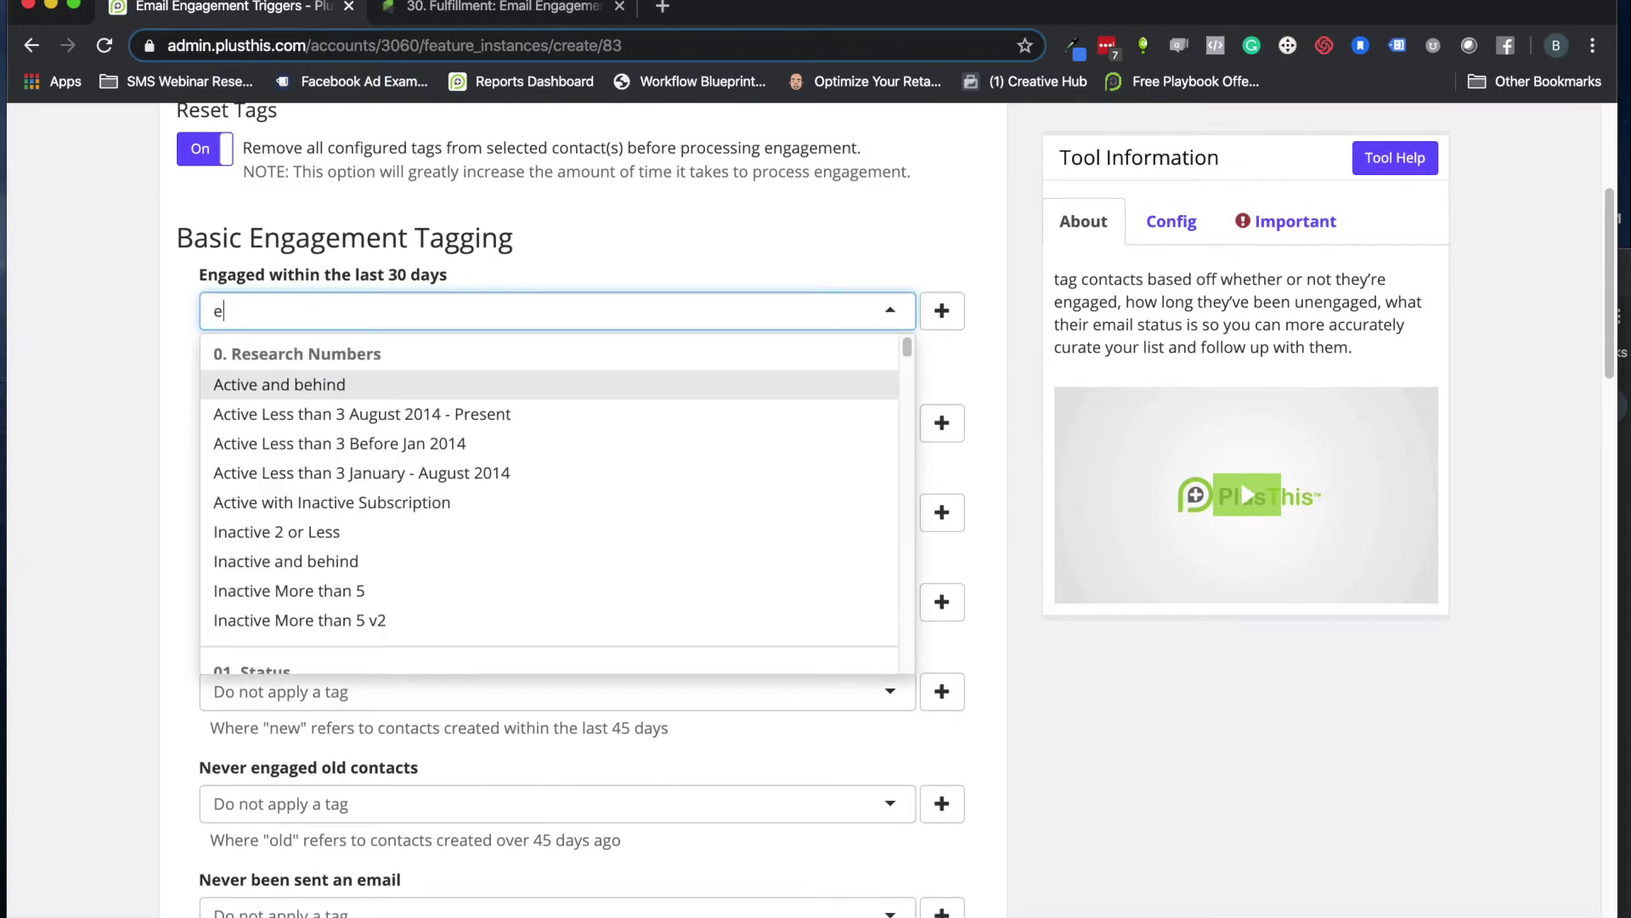
{"action": "type", "text": "nga"}
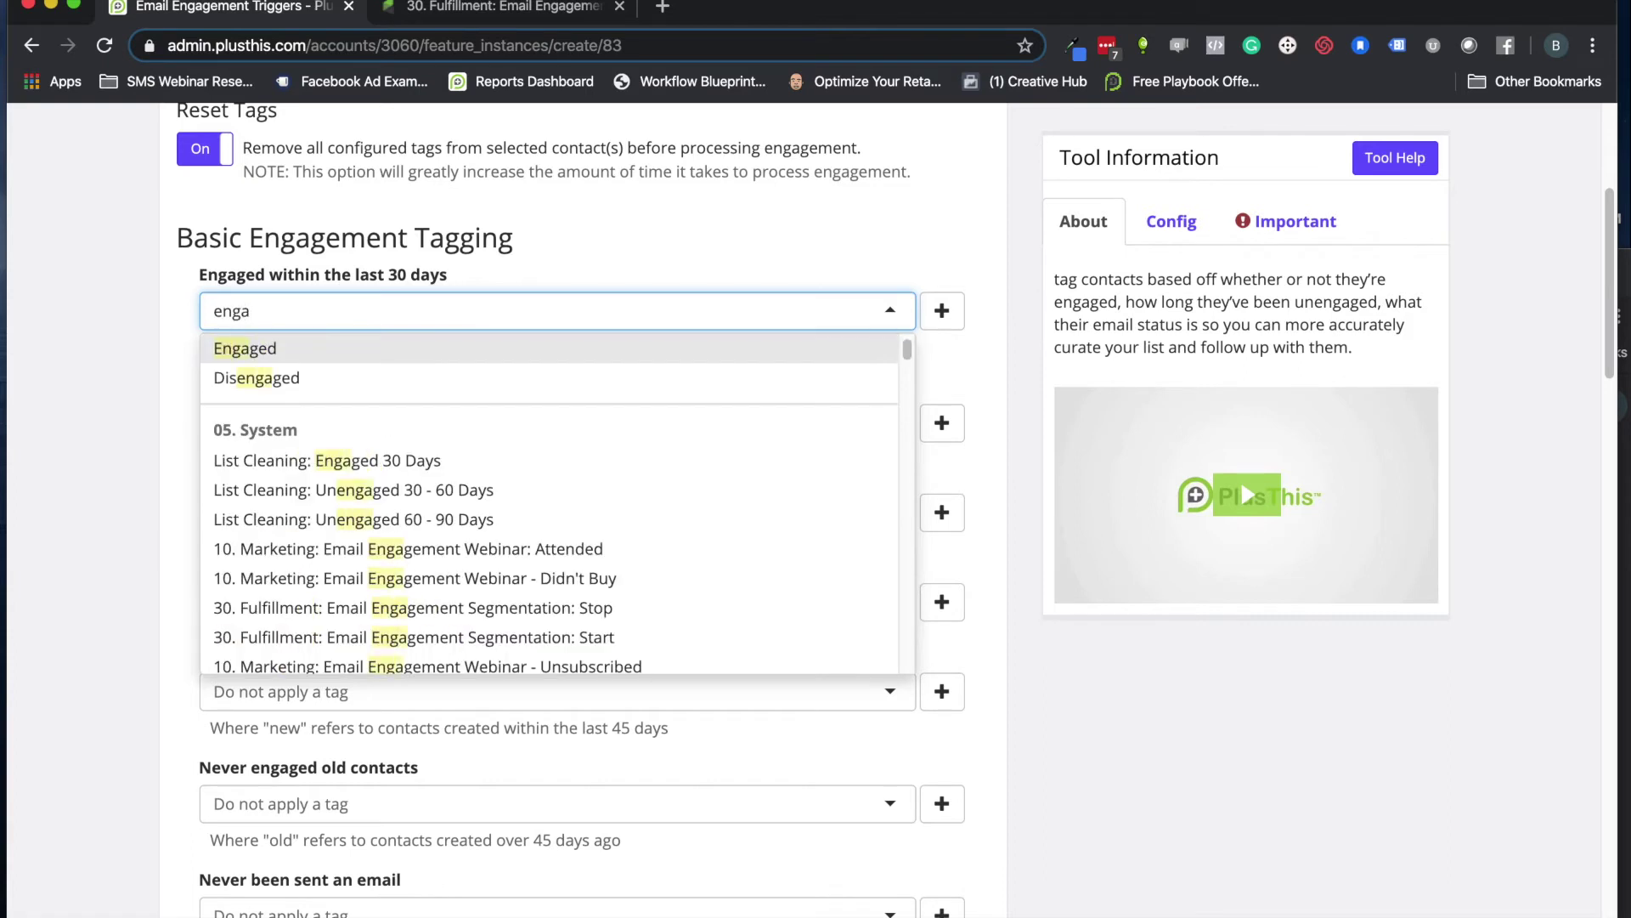
{"action": "type", "text": "ged"}
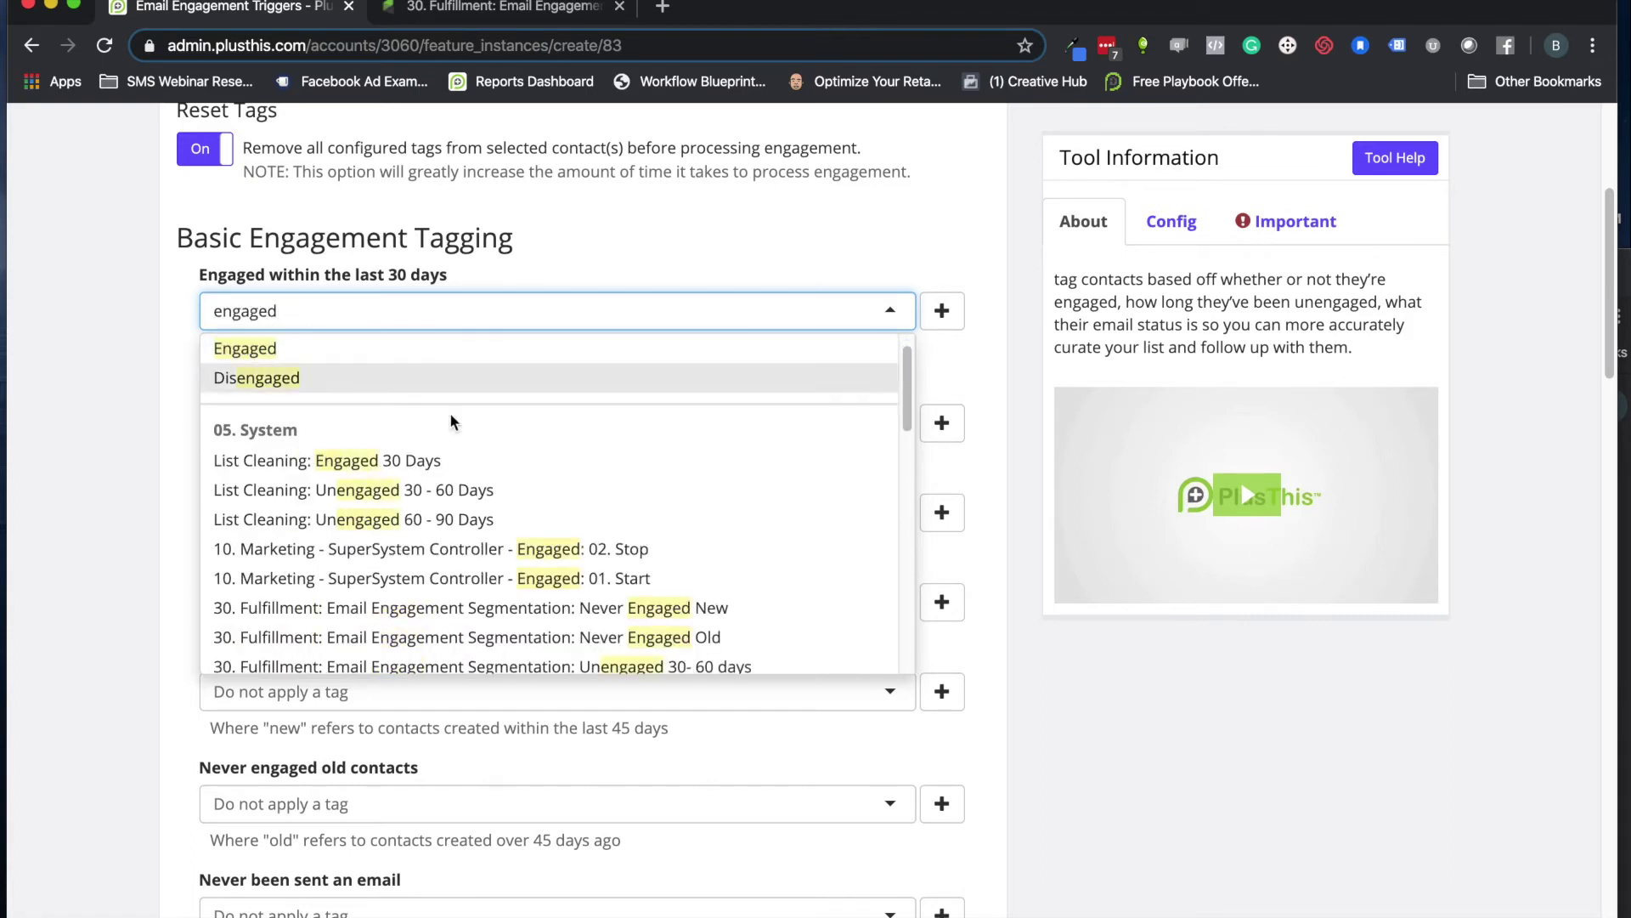
{"action": "scroll", "coordinate": [673, 411], "scroll_direction": "down", "scroll_amount": 2}
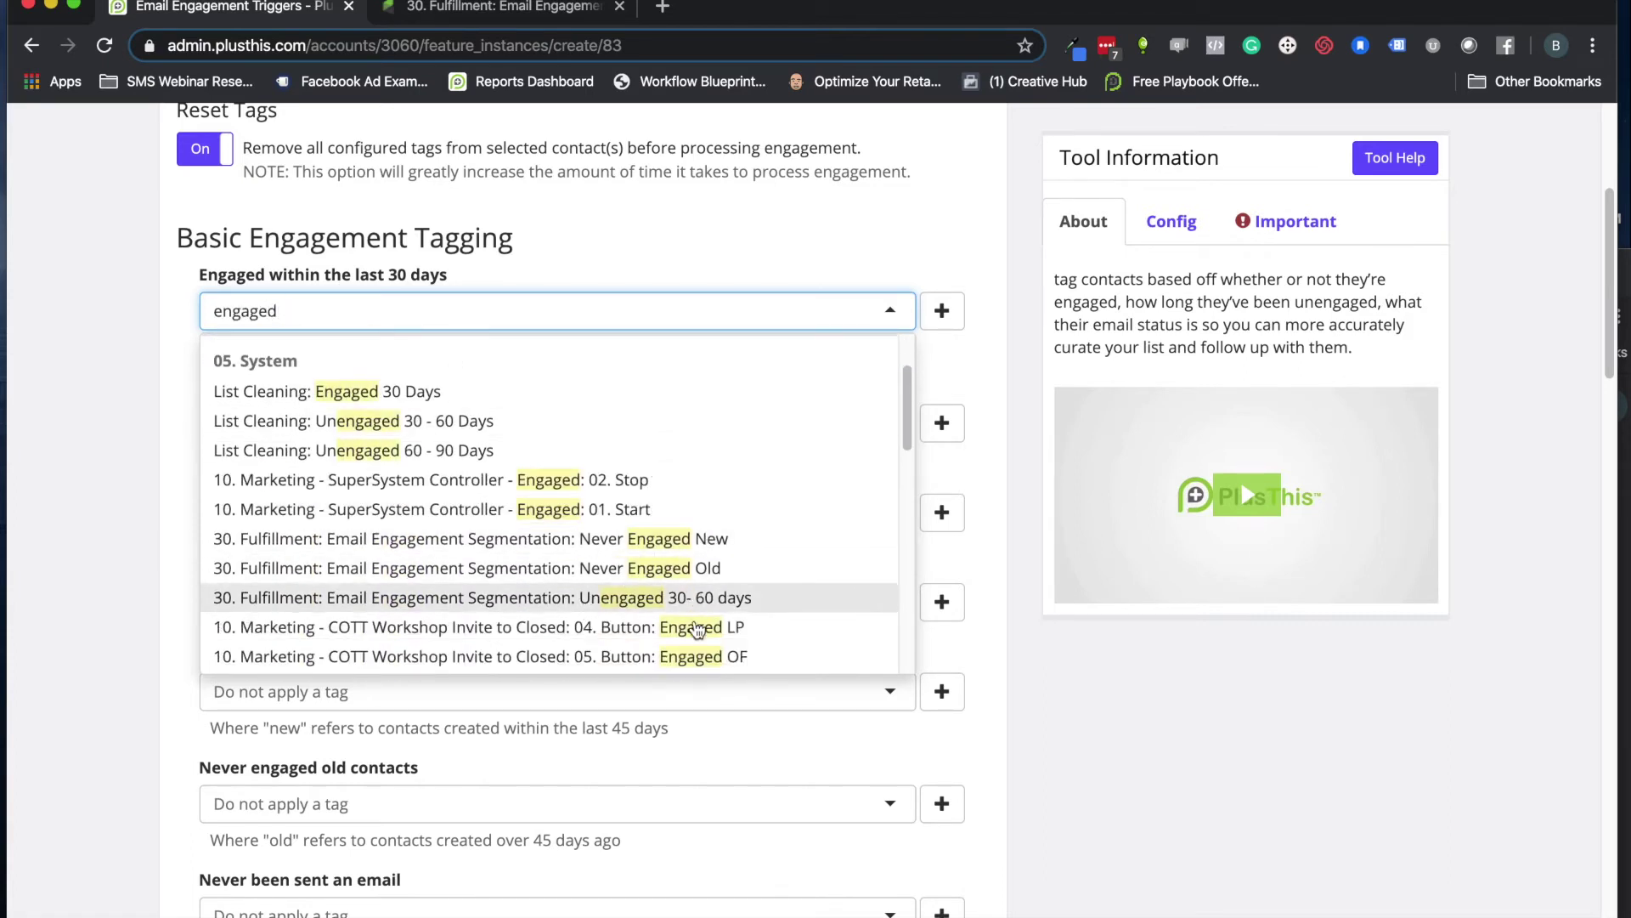
{"action": "scroll", "coordinate": [654, 560], "scroll_direction": "down", "scroll_amount": 1}
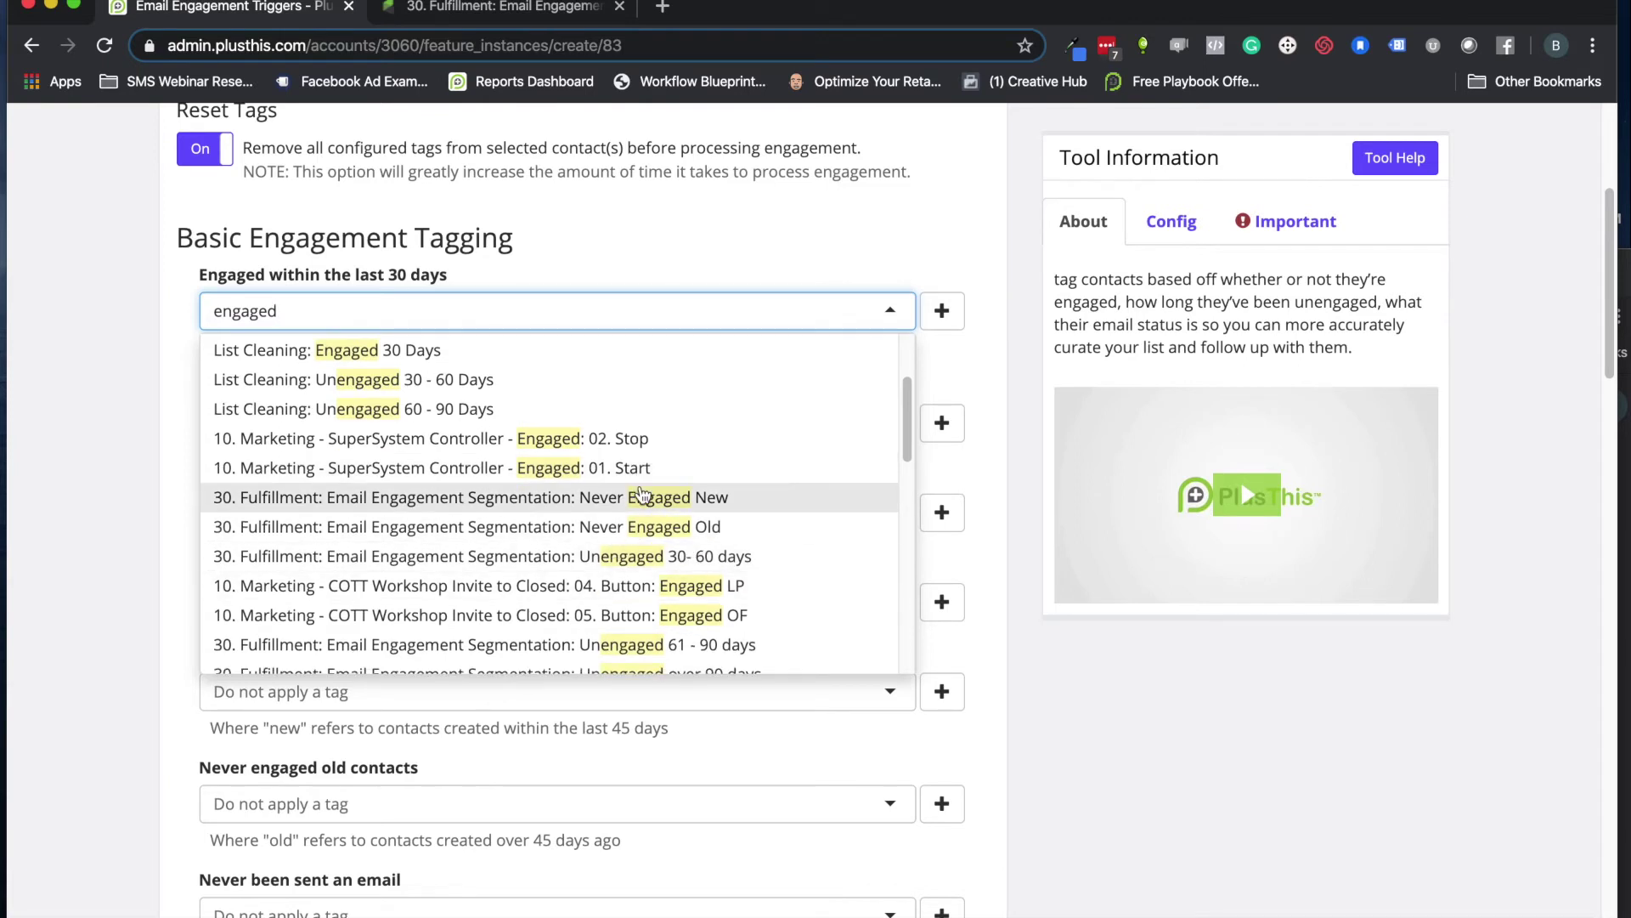
{"action": "left_click", "coordinate": [617, 281]}
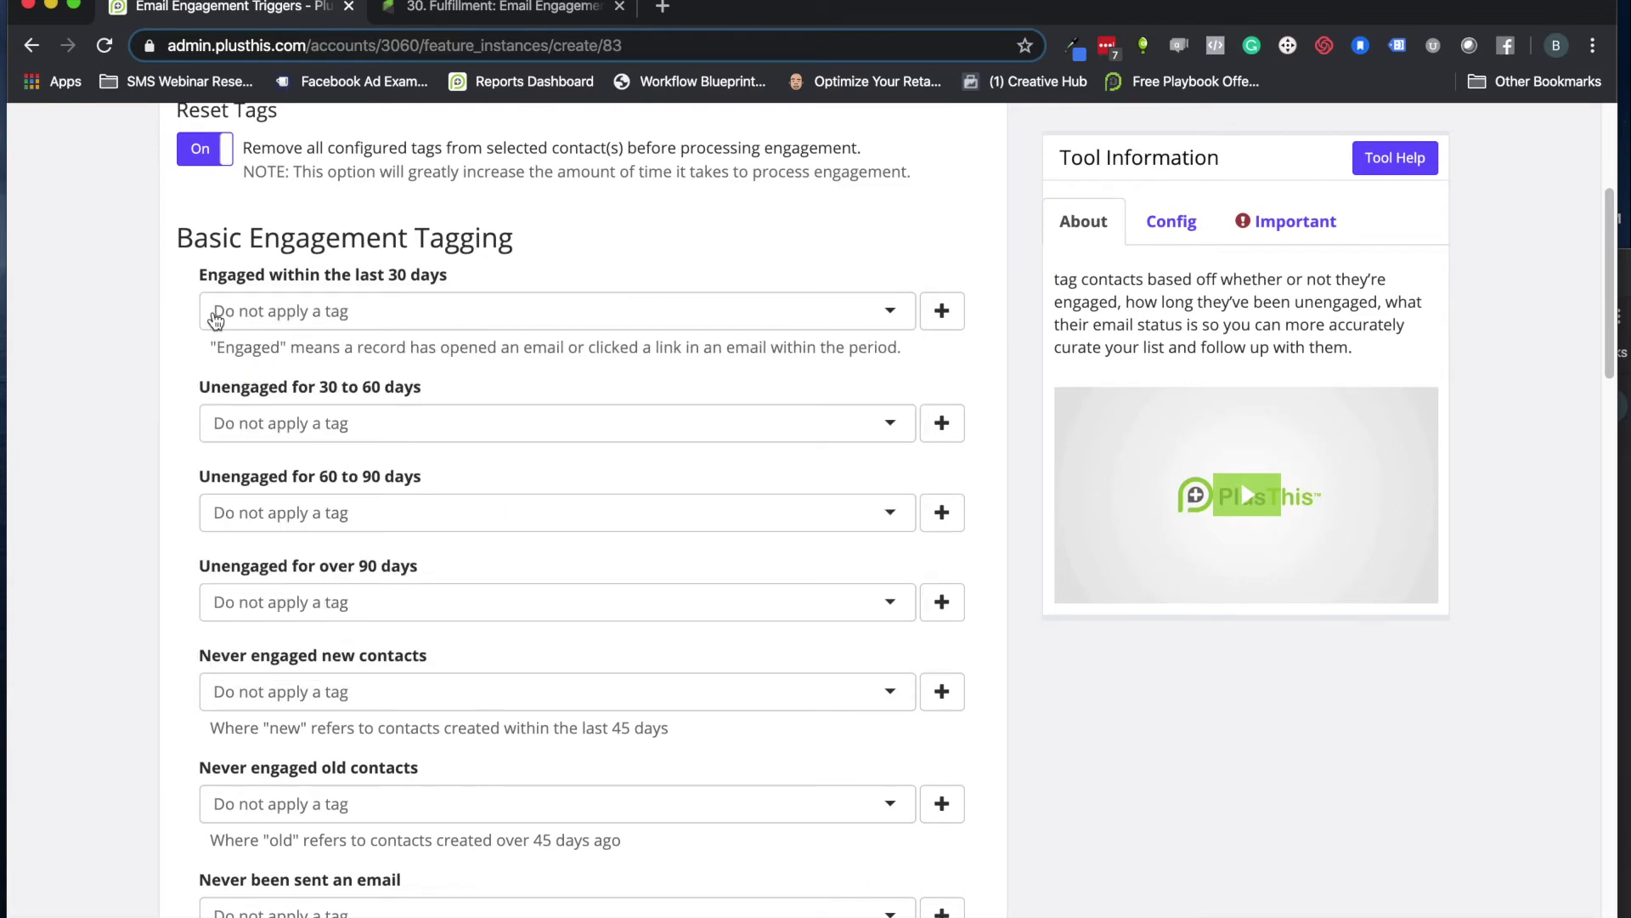
{"action": "left_click", "coordinate": [941, 314]}
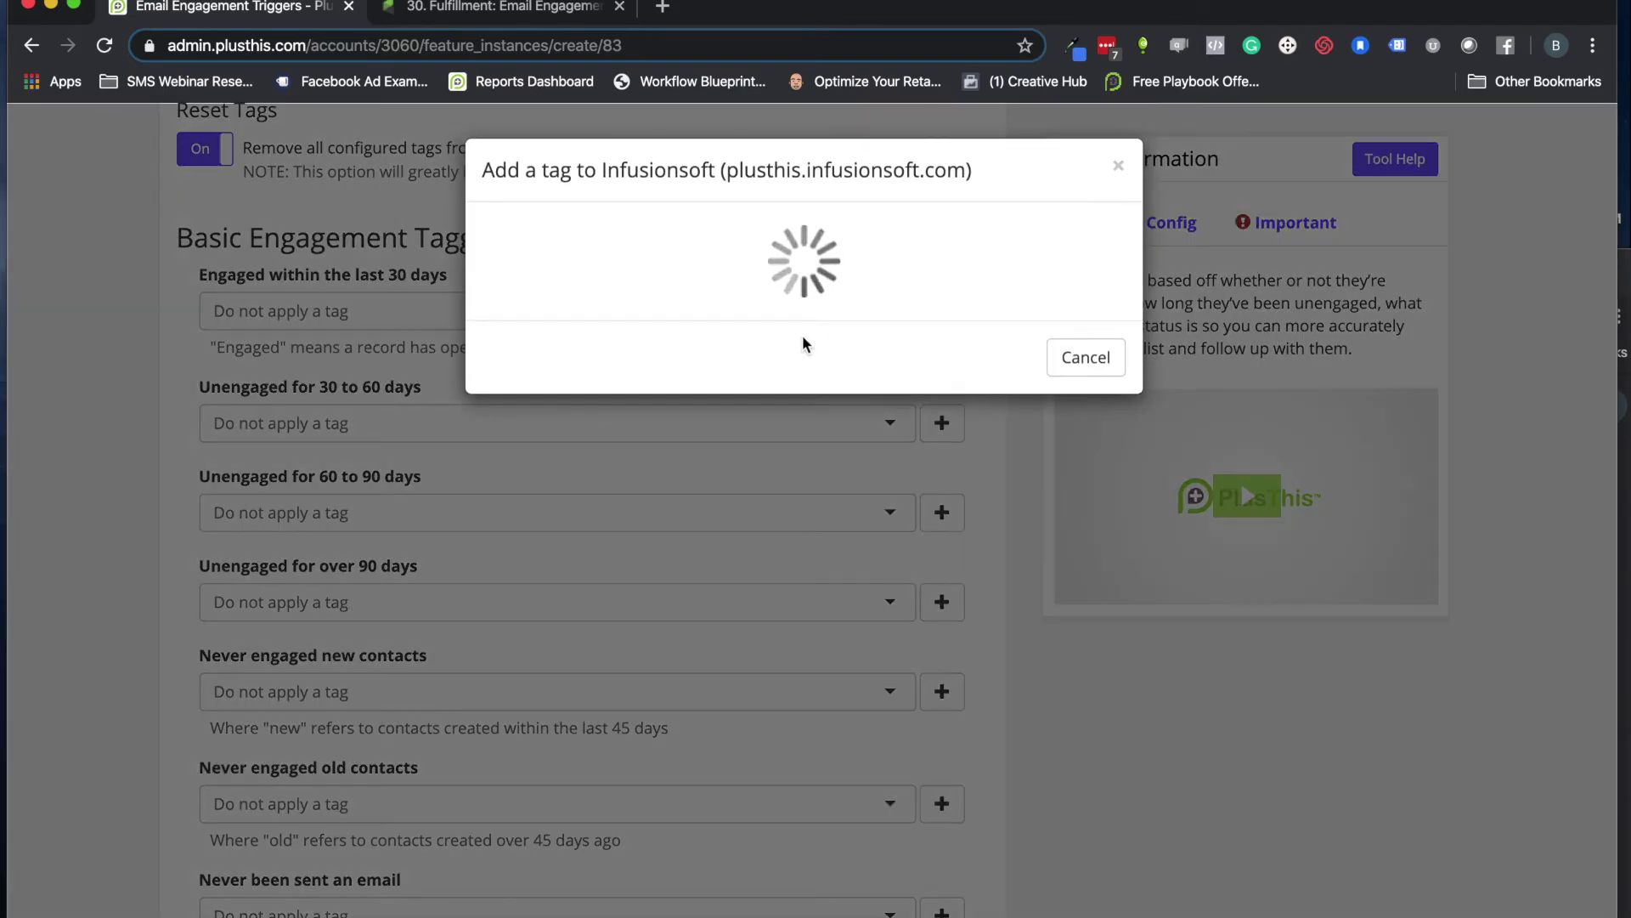
{"action": "left_click", "coordinate": [540, 267]}
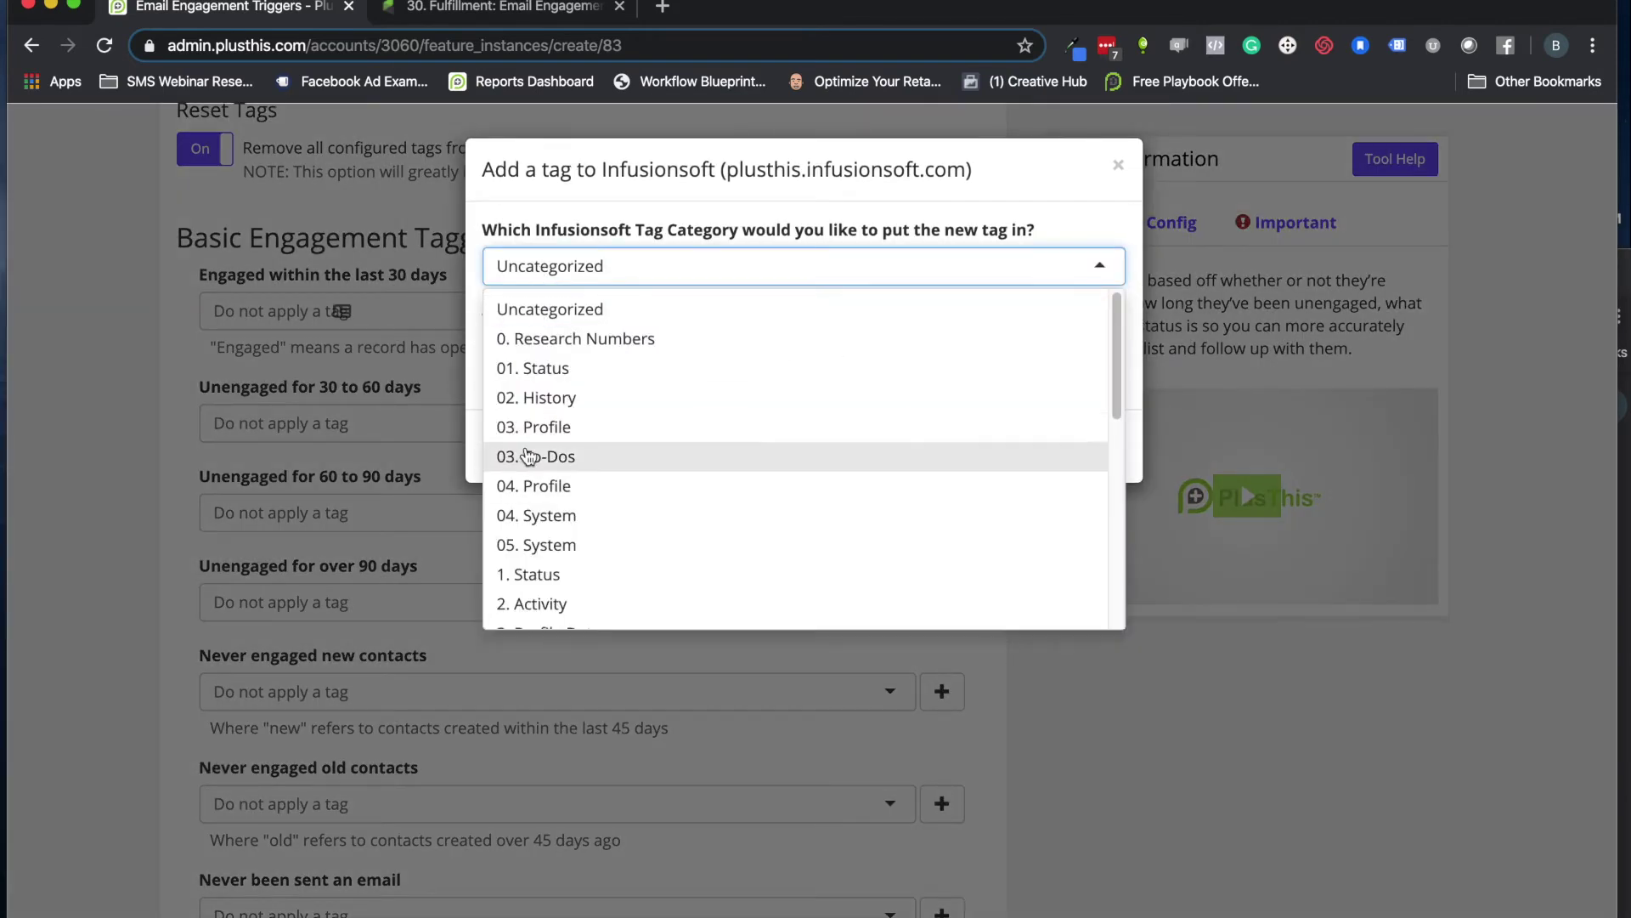
{"action": "left_click", "coordinate": [557, 307]}
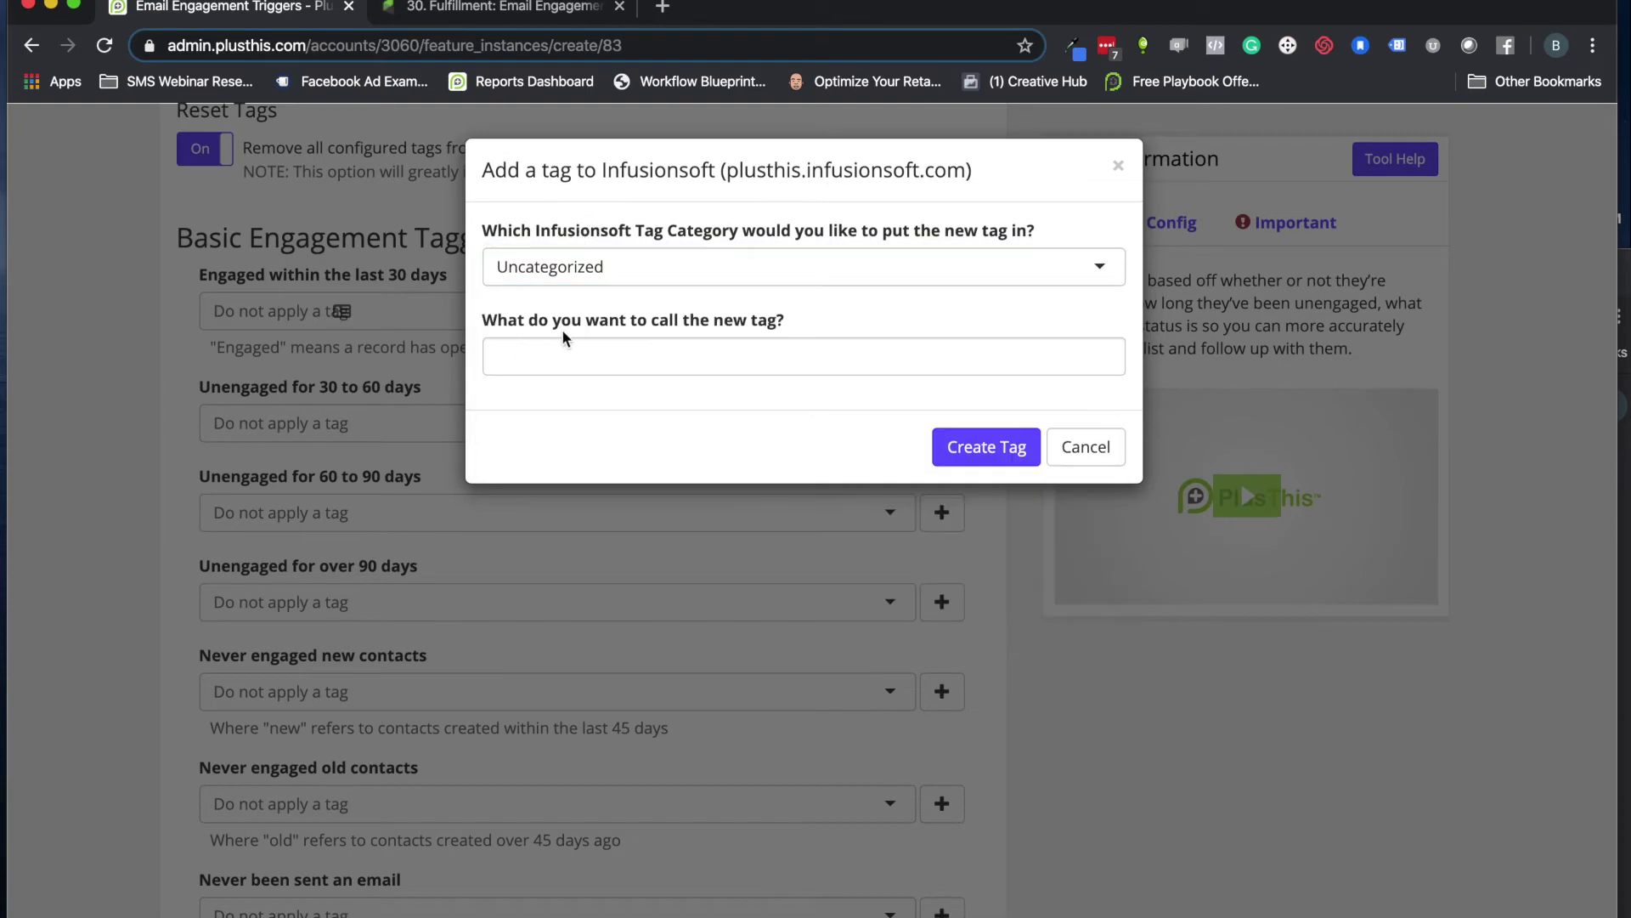
{"action": "left_click", "coordinate": [1118, 166]}
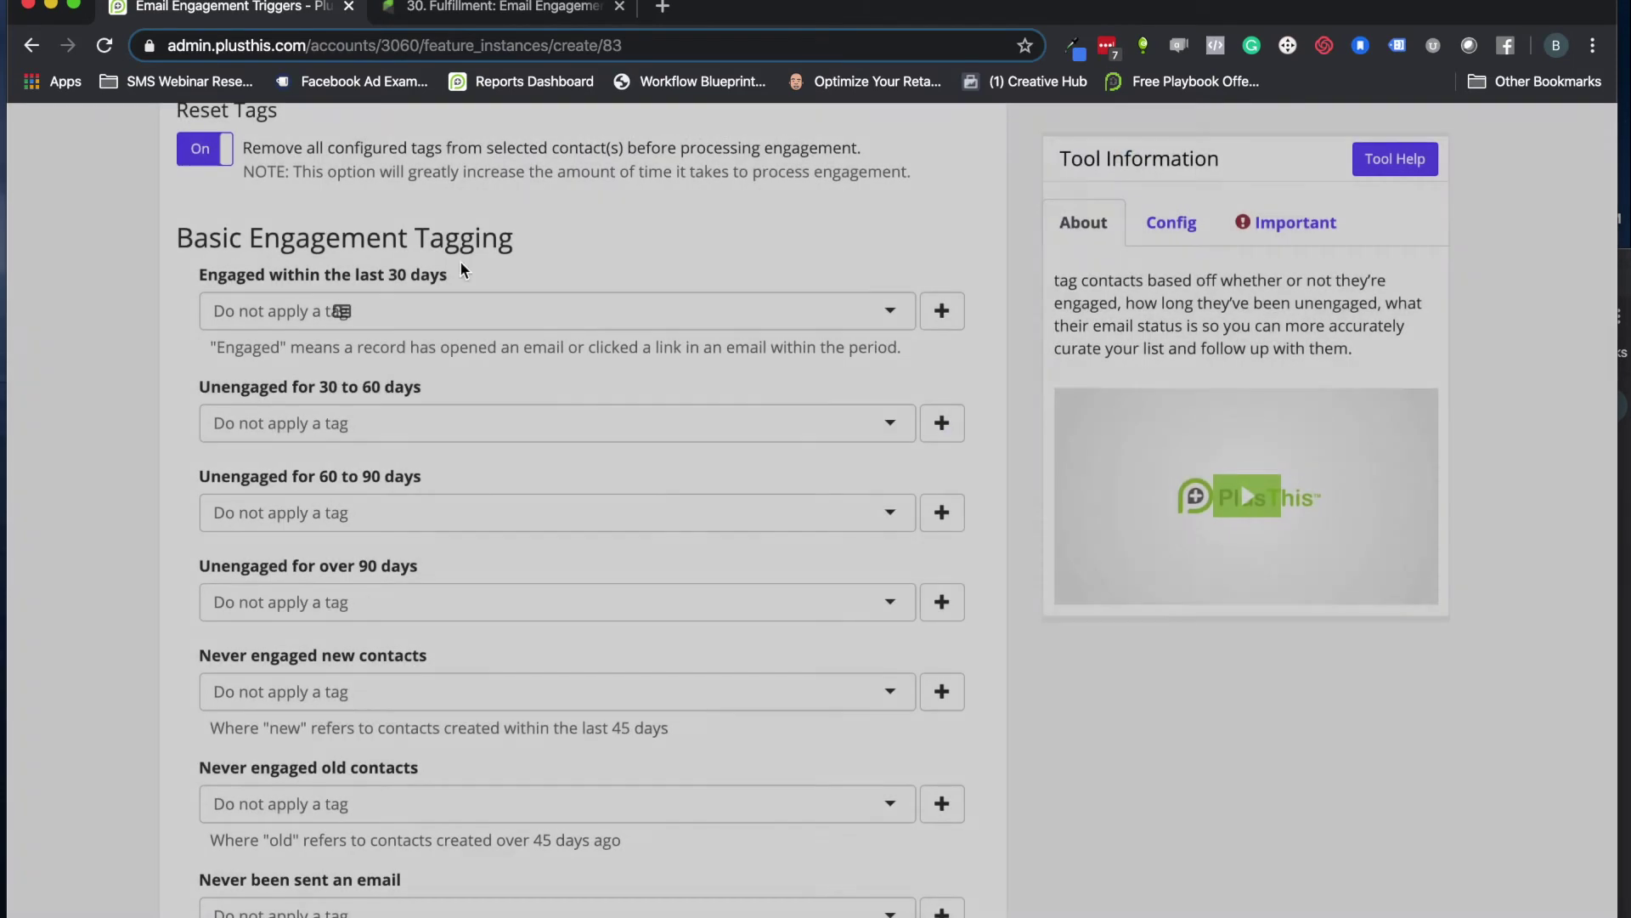
{"action": "scroll", "coordinate": [416, 384], "scroll_direction": "down", "scroll_amount": 2}
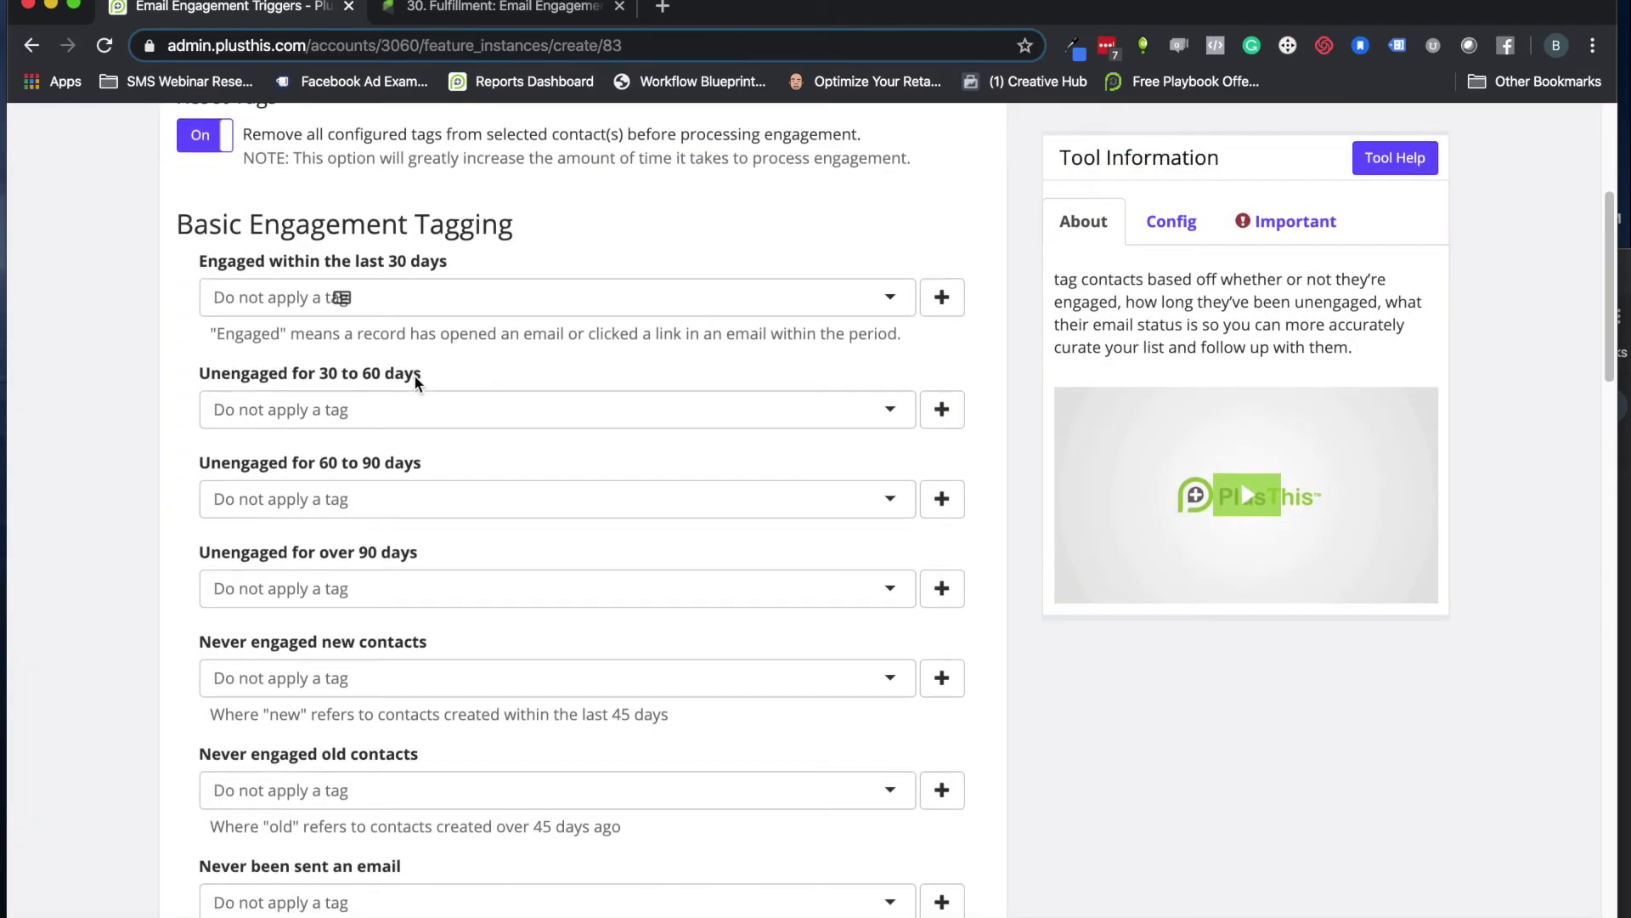
{"action": "scroll", "coordinate": [408, 376], "scroll_direction": "down", "scroll_amount": 3}
{"action": "scroll", "coordinate": [340, 247], "scroll_direction": "down", "scroll_amount": 3}
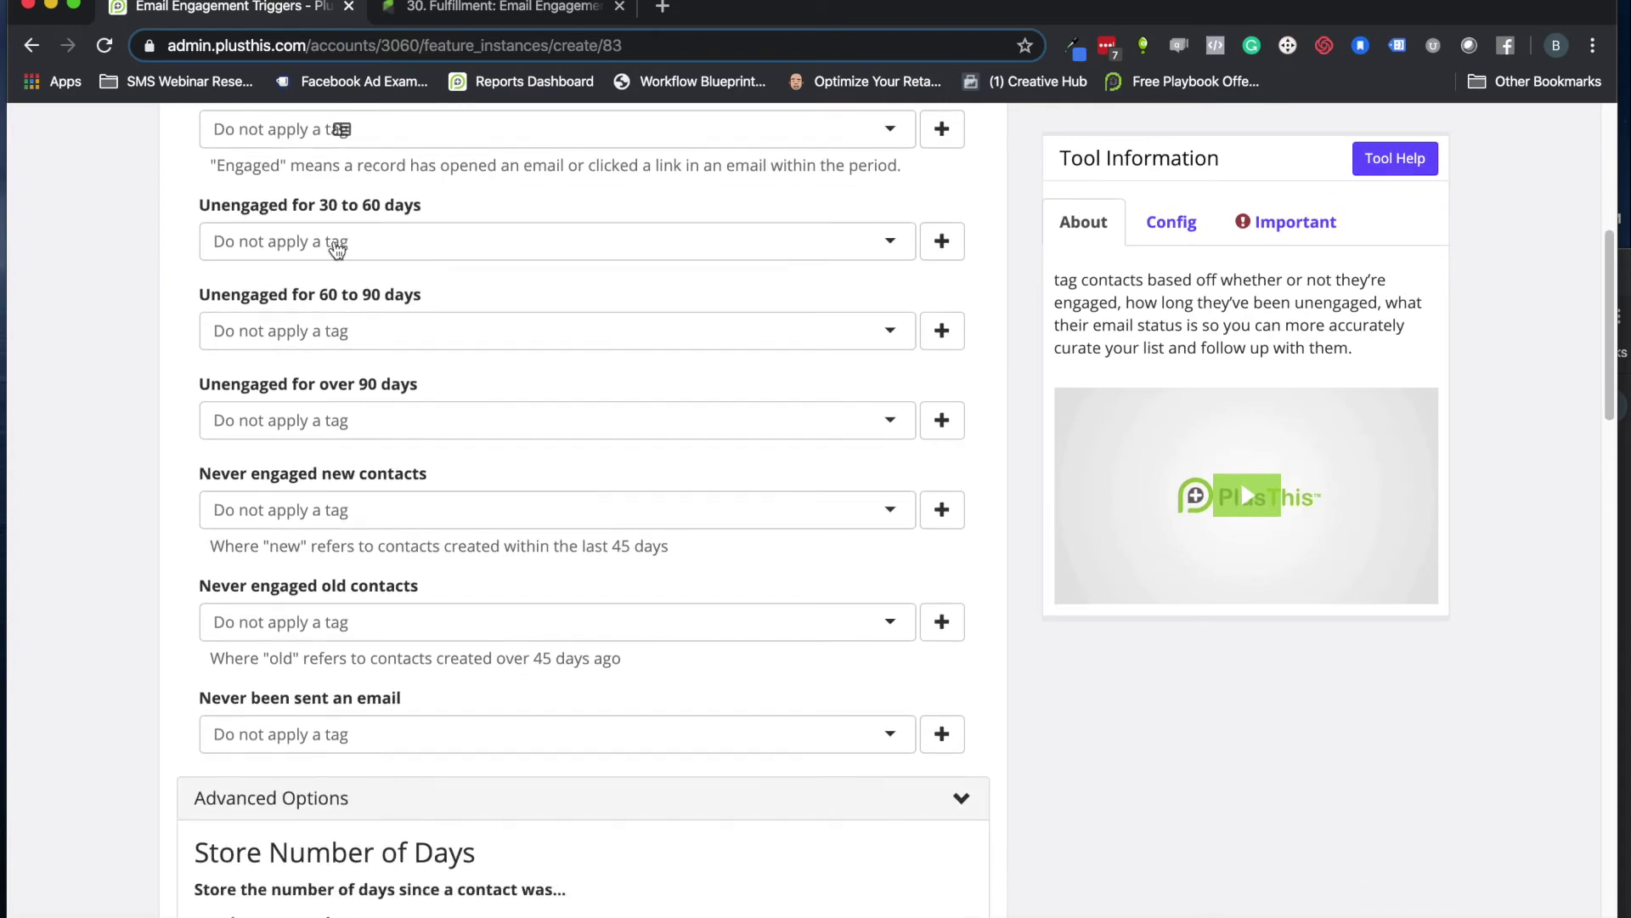
{"action": "scroll", "coordinate": [340, 255], "scroll_direction": "down", "scroll_amount": 5}
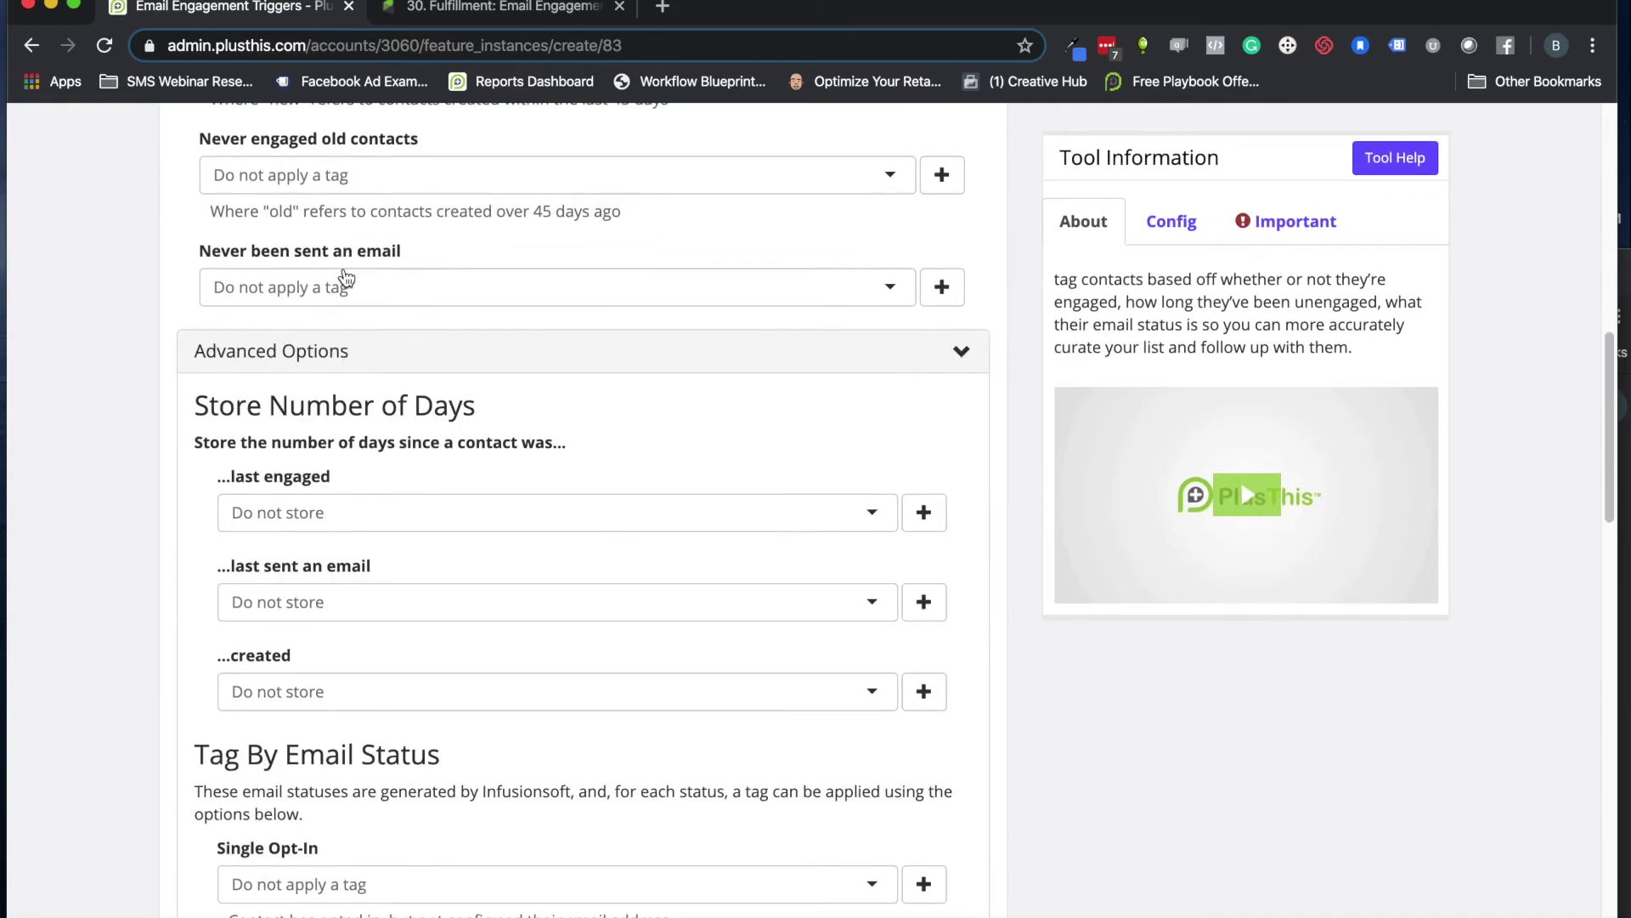
{"action": "left_click", "coordinate": [272, 353]}
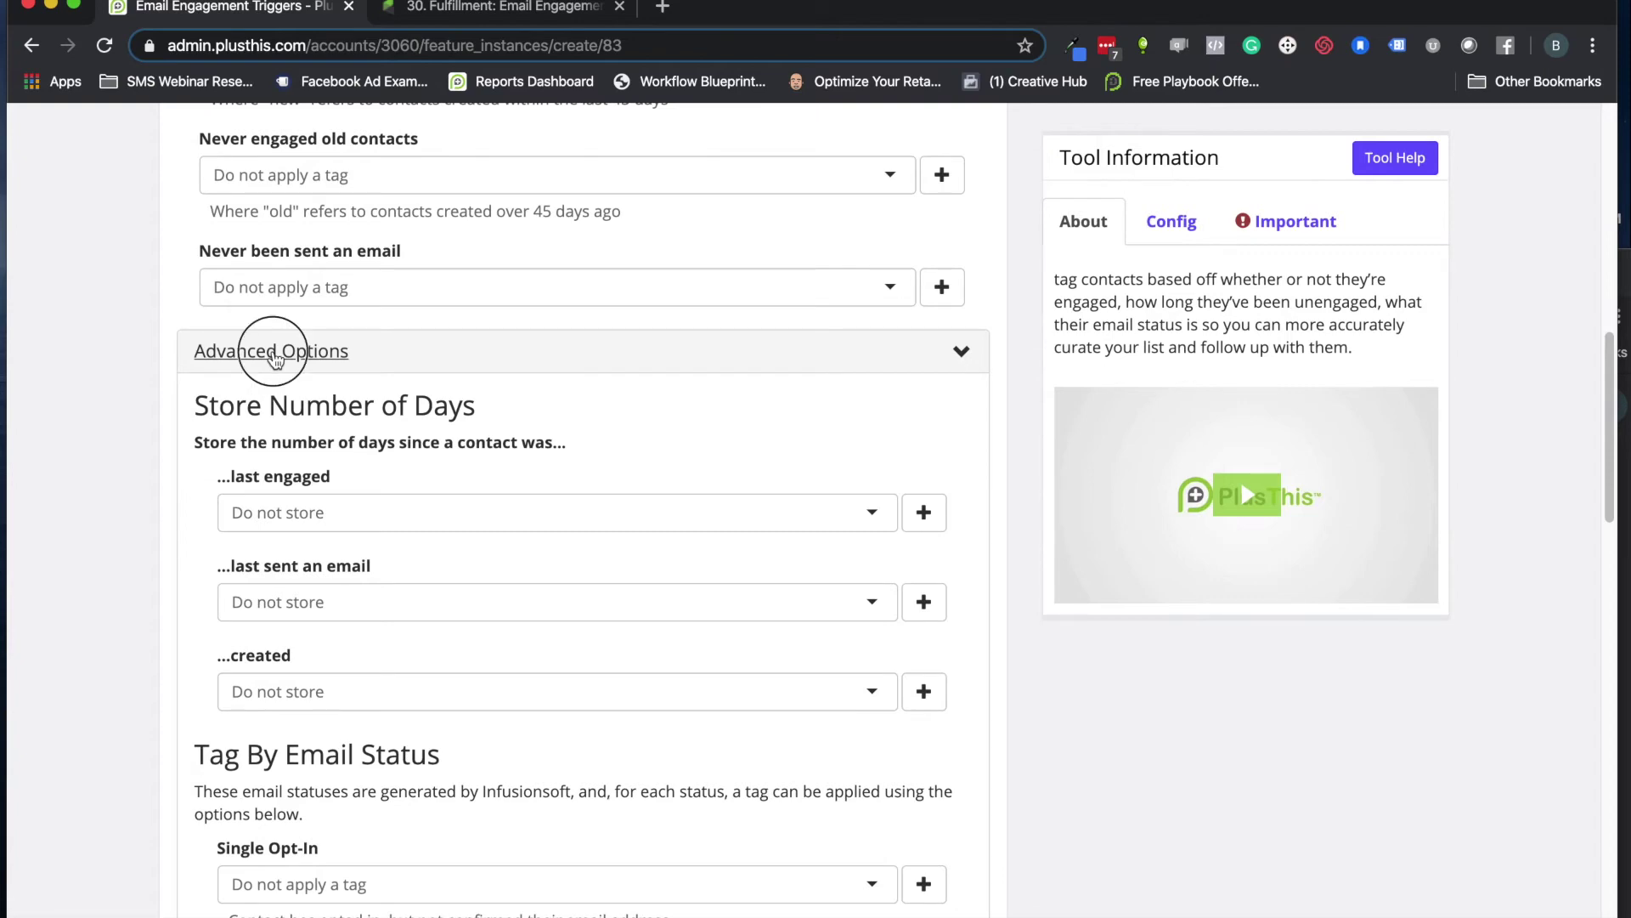
{"action": "left_click", "coordinate": [284, 603]}
{"action": "scroll", "coordinate": [357, 561], "scroll_direction": "down", "scroll_amount": 5}
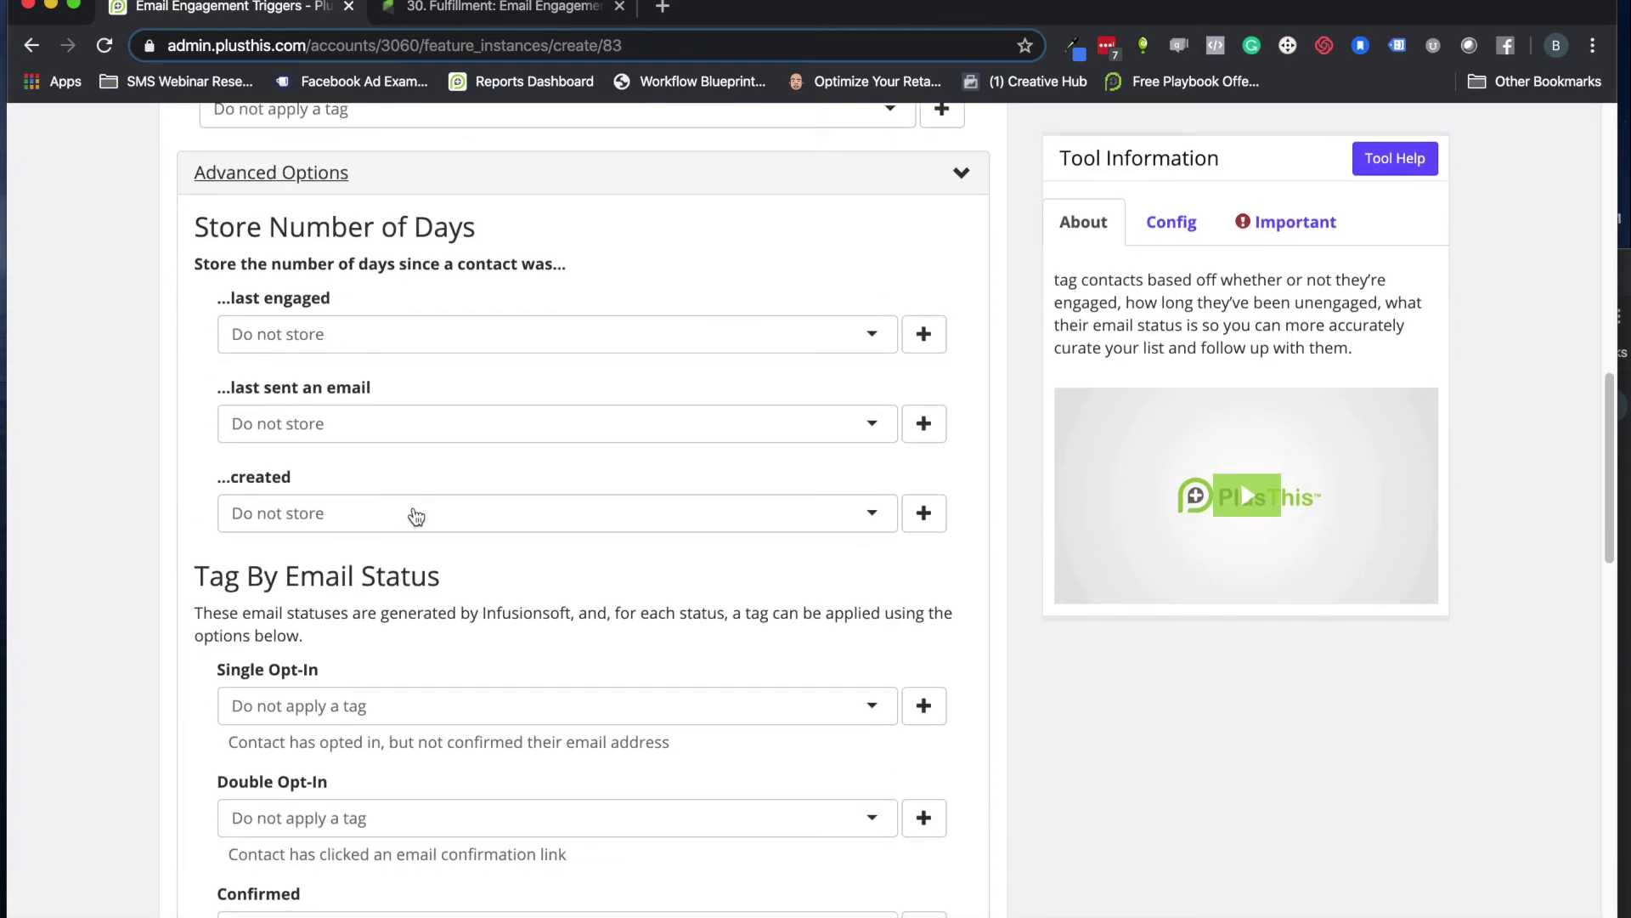
{"action": "scroll", "coordinate": [411, 516], "scroll_direction": "up", "scroll_amount": 7}
{"action": "scroll", "coordinate": [353, 626], "scroll_direction": "down", "scroll_amount": 9}
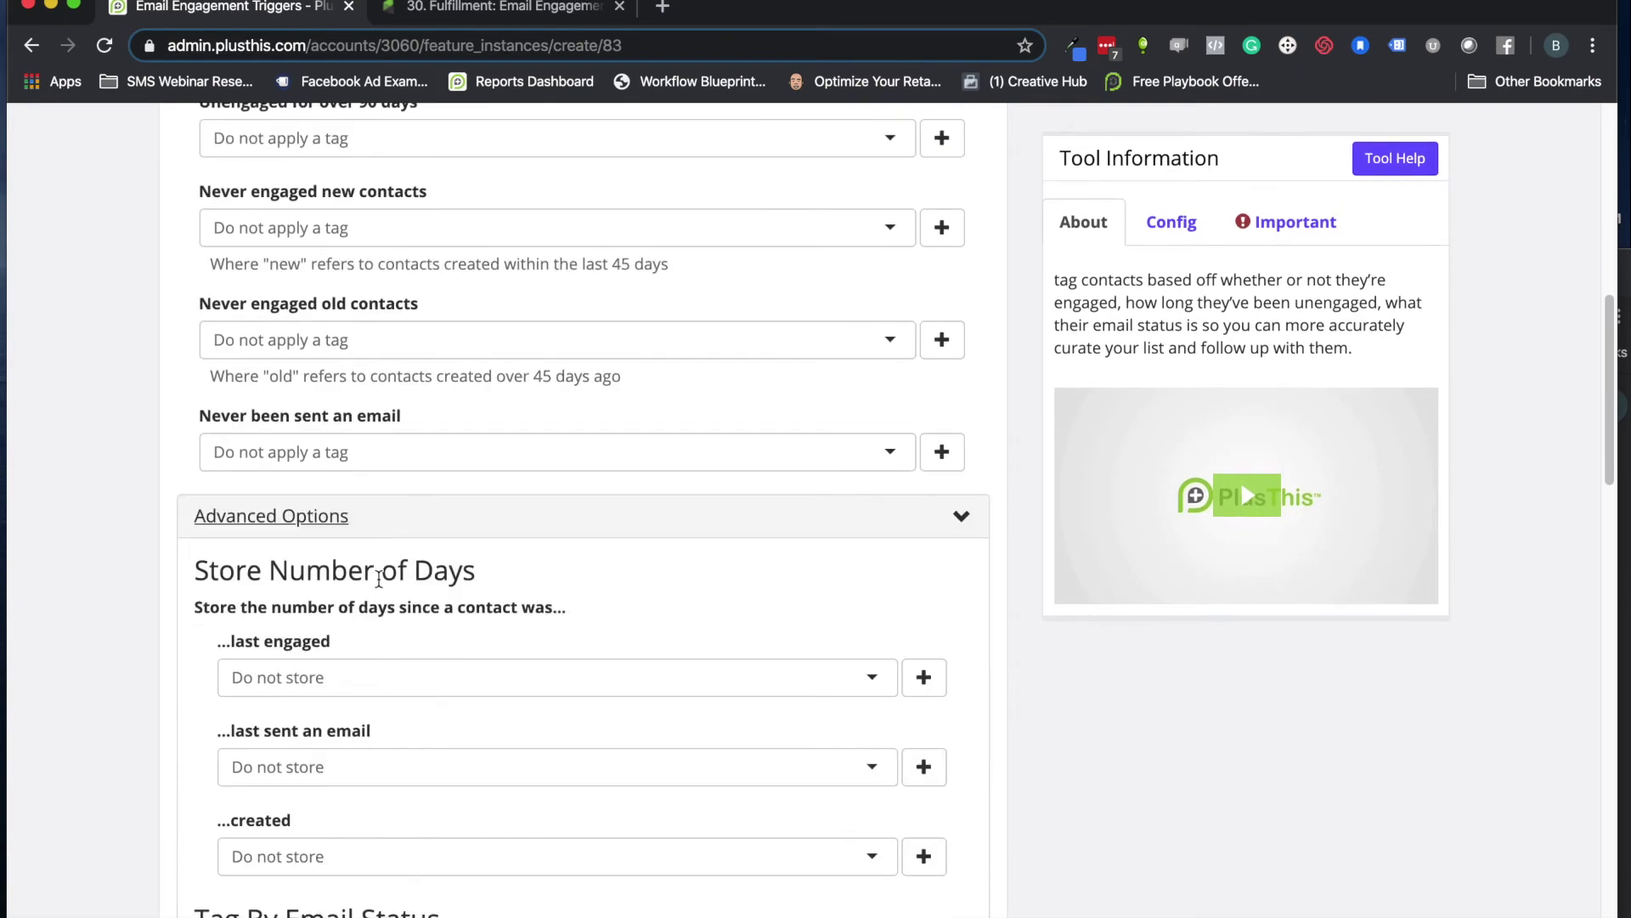
{"action": "scroll", "coordinate": [372, 510], "scroll_direction": "down", "scroll_amount": 2}
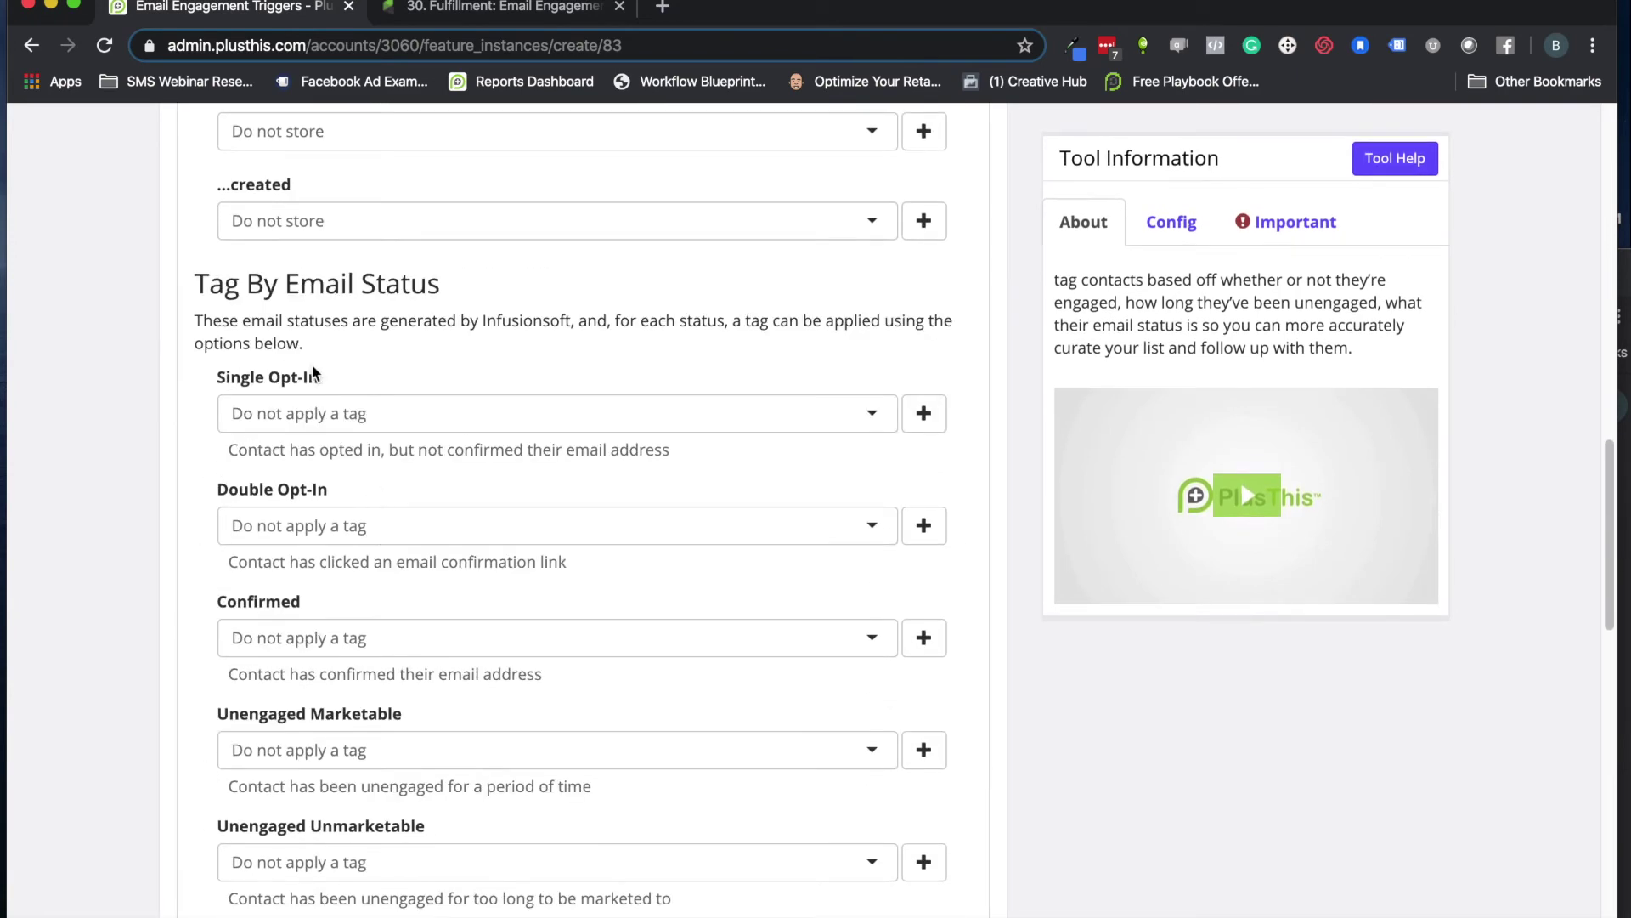
{"action": "scroll", "coordinate": [333, 597], "scroll_direction": "down", "scroll_amount": 2}
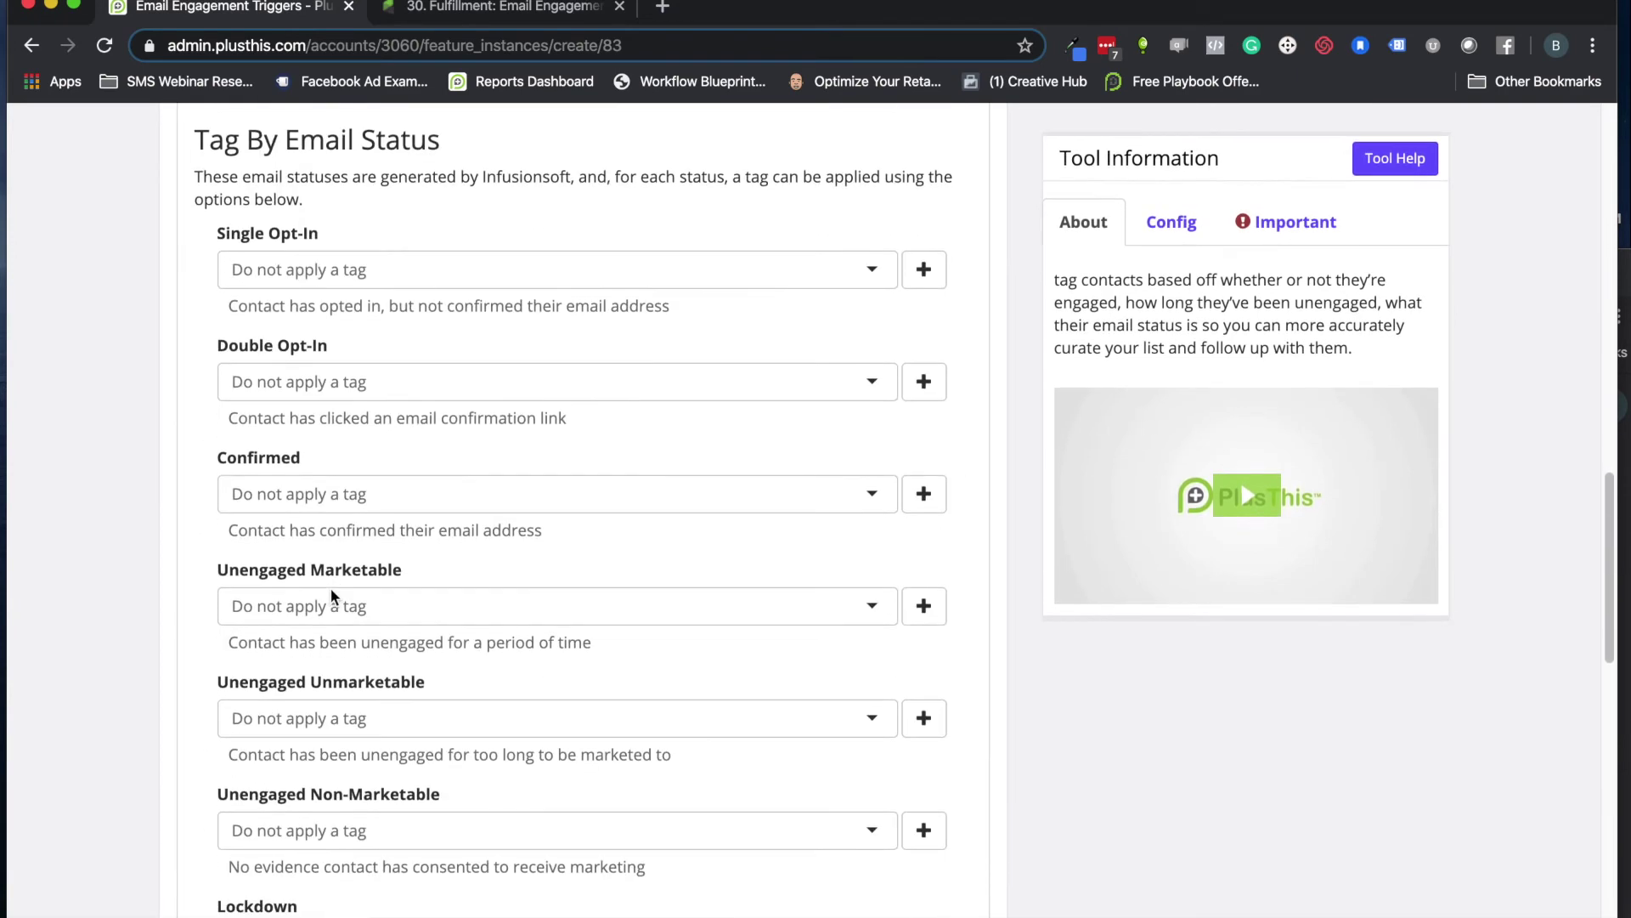
{"action": "scroll", "coordinate": [331, 571], "scroll_direction": "down", "scroll_amount": 2}
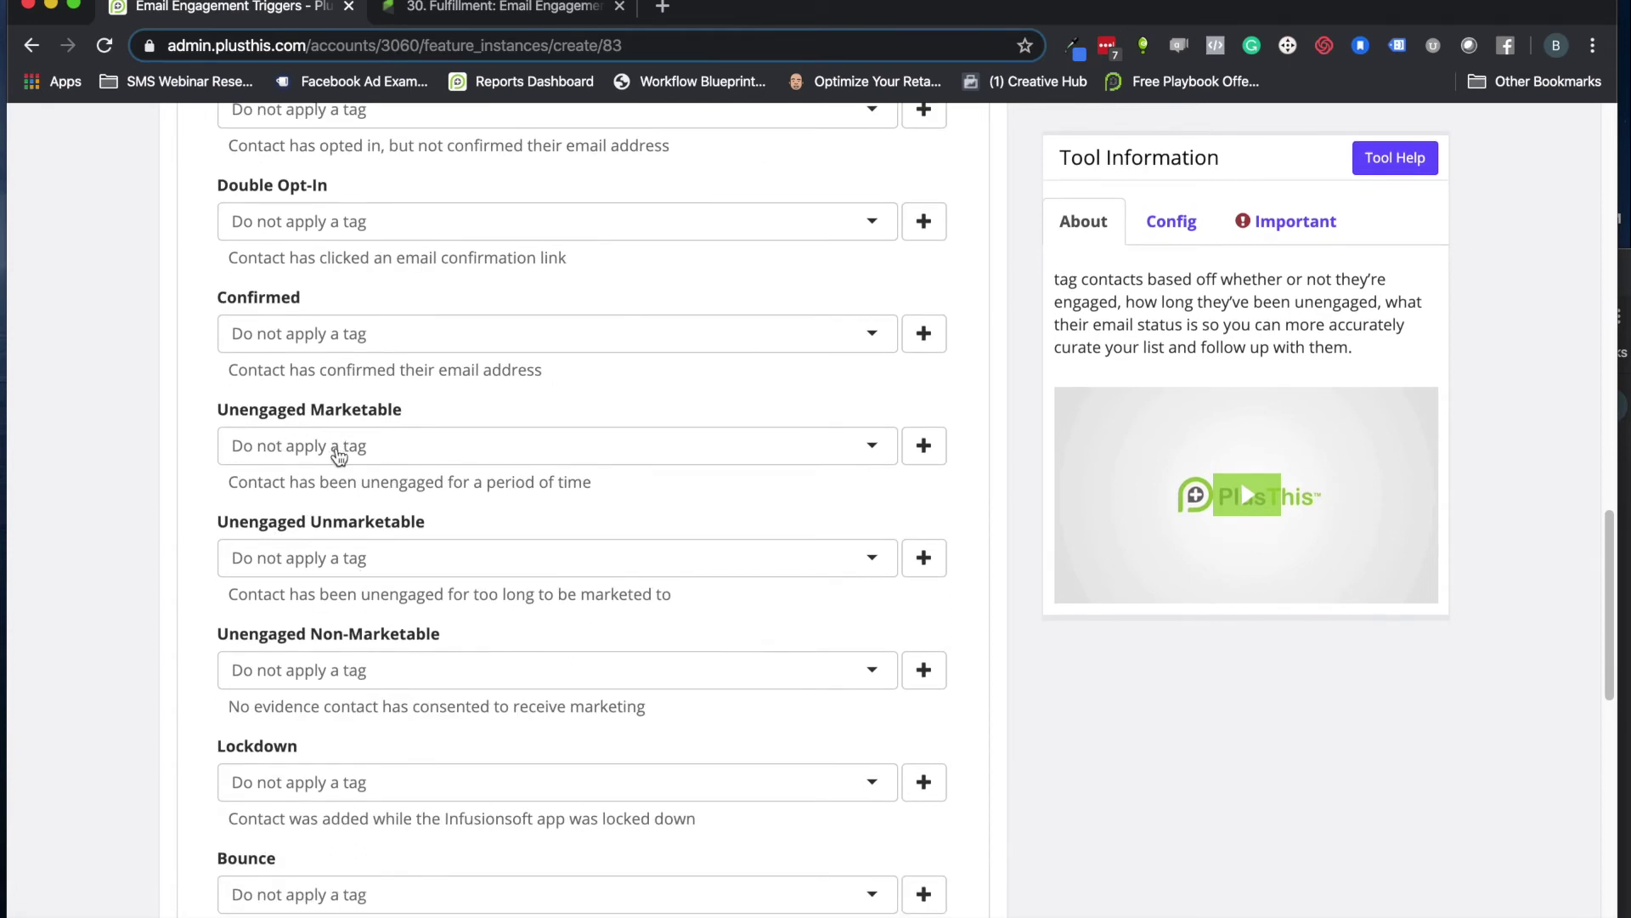
{"action": "scroll", "coordinate": [379, 525], "scroll_direction": "down", "scroll_amount": 3}
{"action": "scroll", "coordinate": [378, 529], "scroll_direction": "down", "scroll_amount": 6}
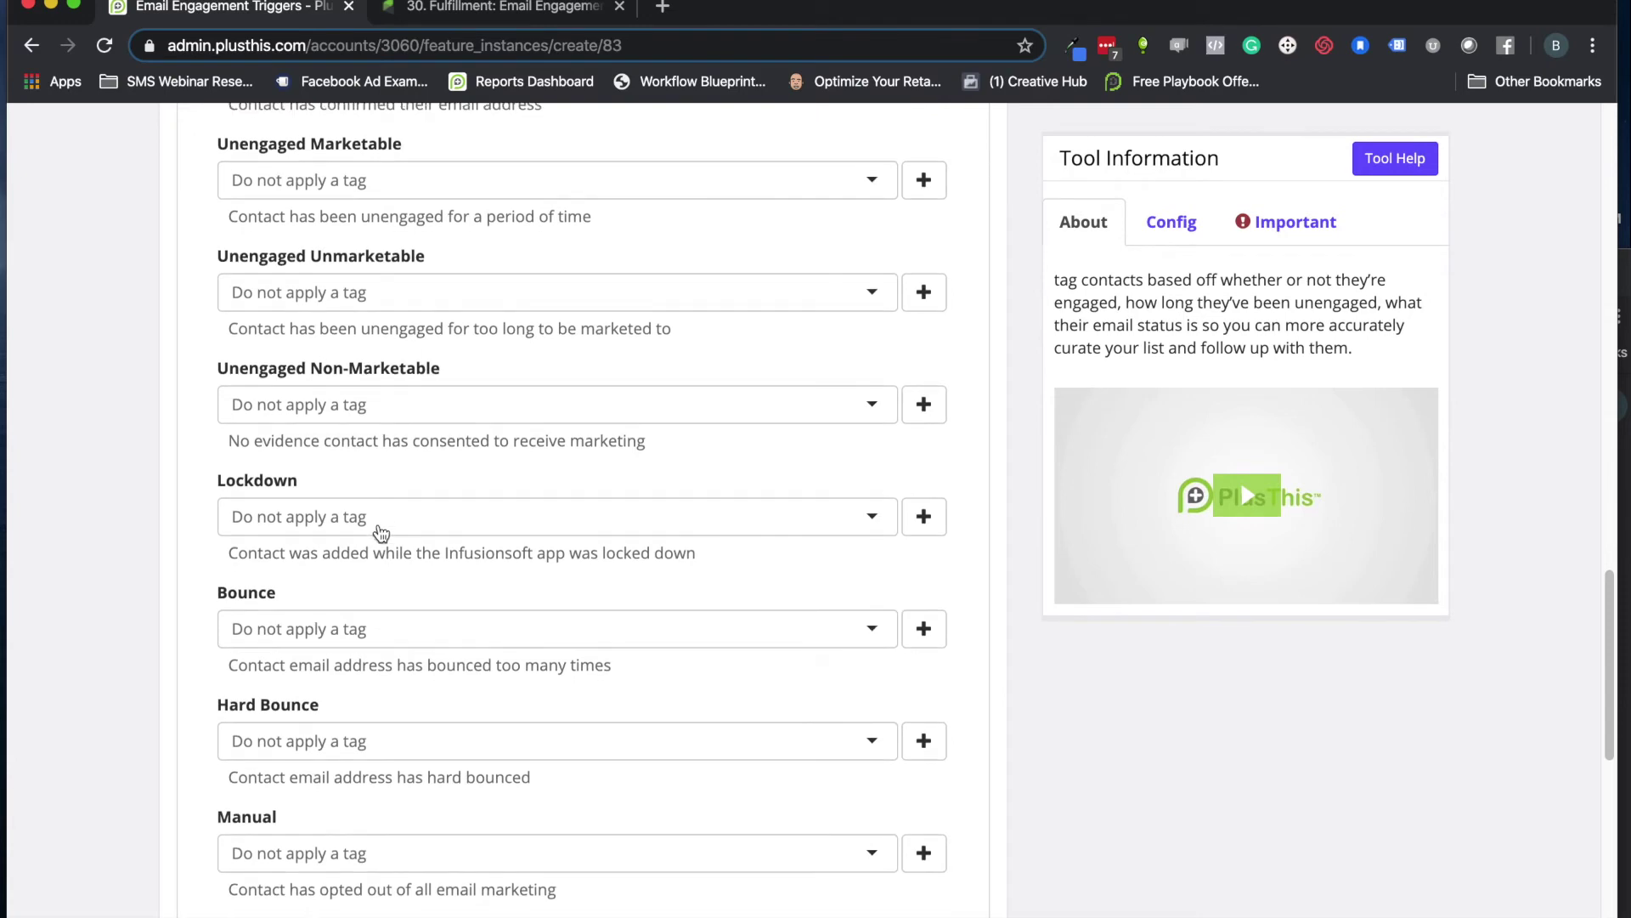
{"action": "scroll", "coordinate": [437, 620], "scroll_direction": "down", "scroll_amount": 3}
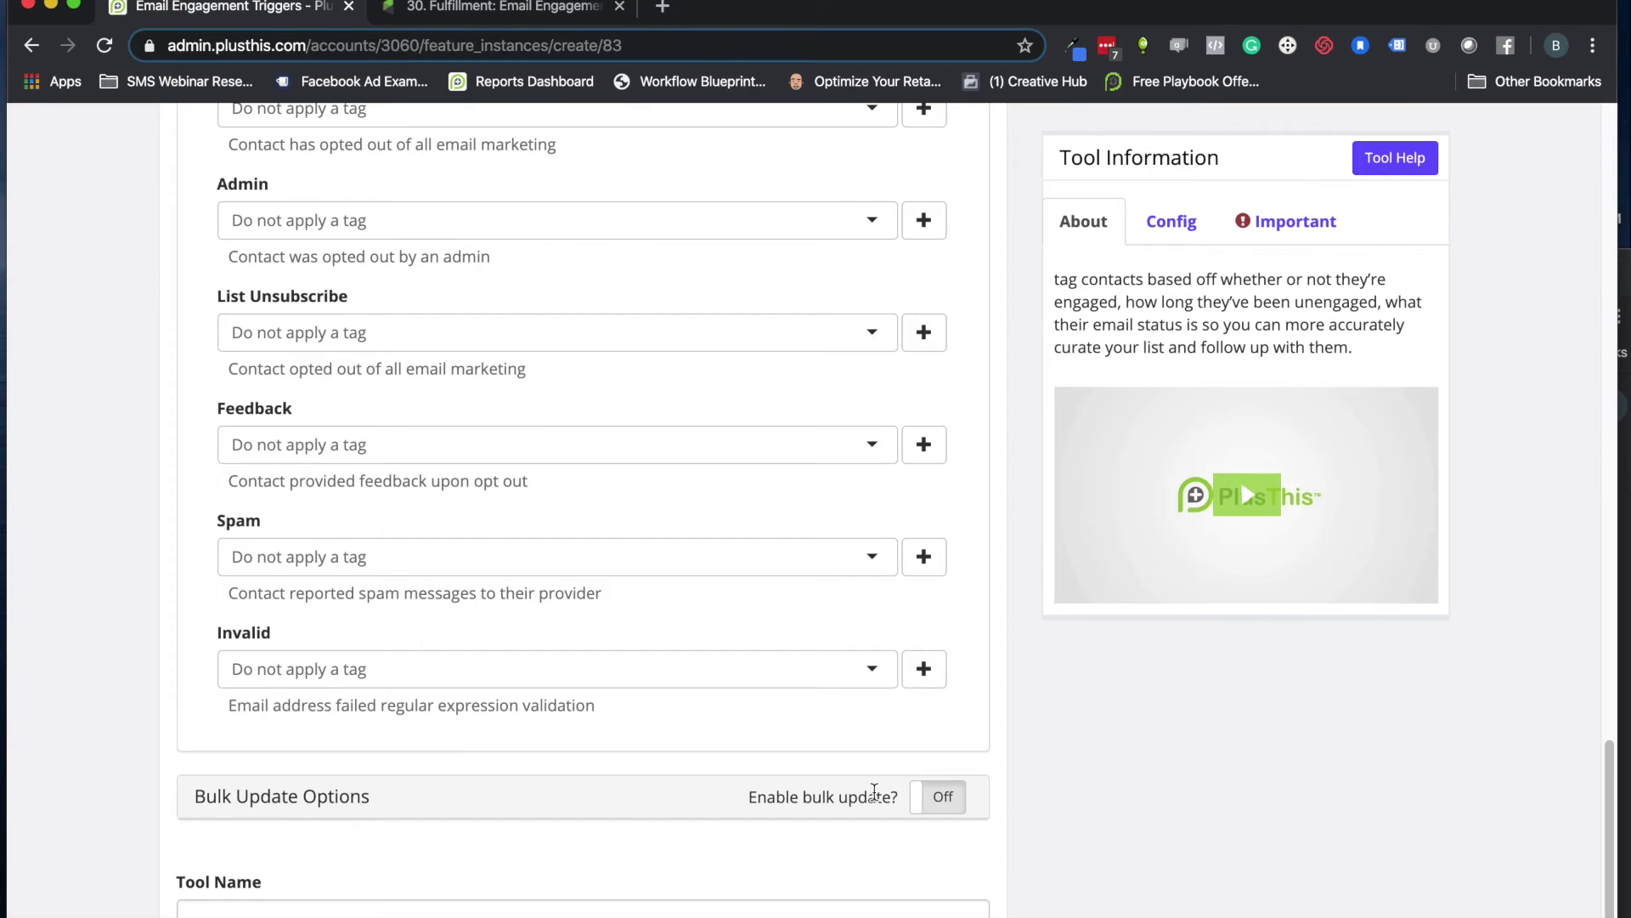
{"action": "left_click", "coordinate": [938, 796]}
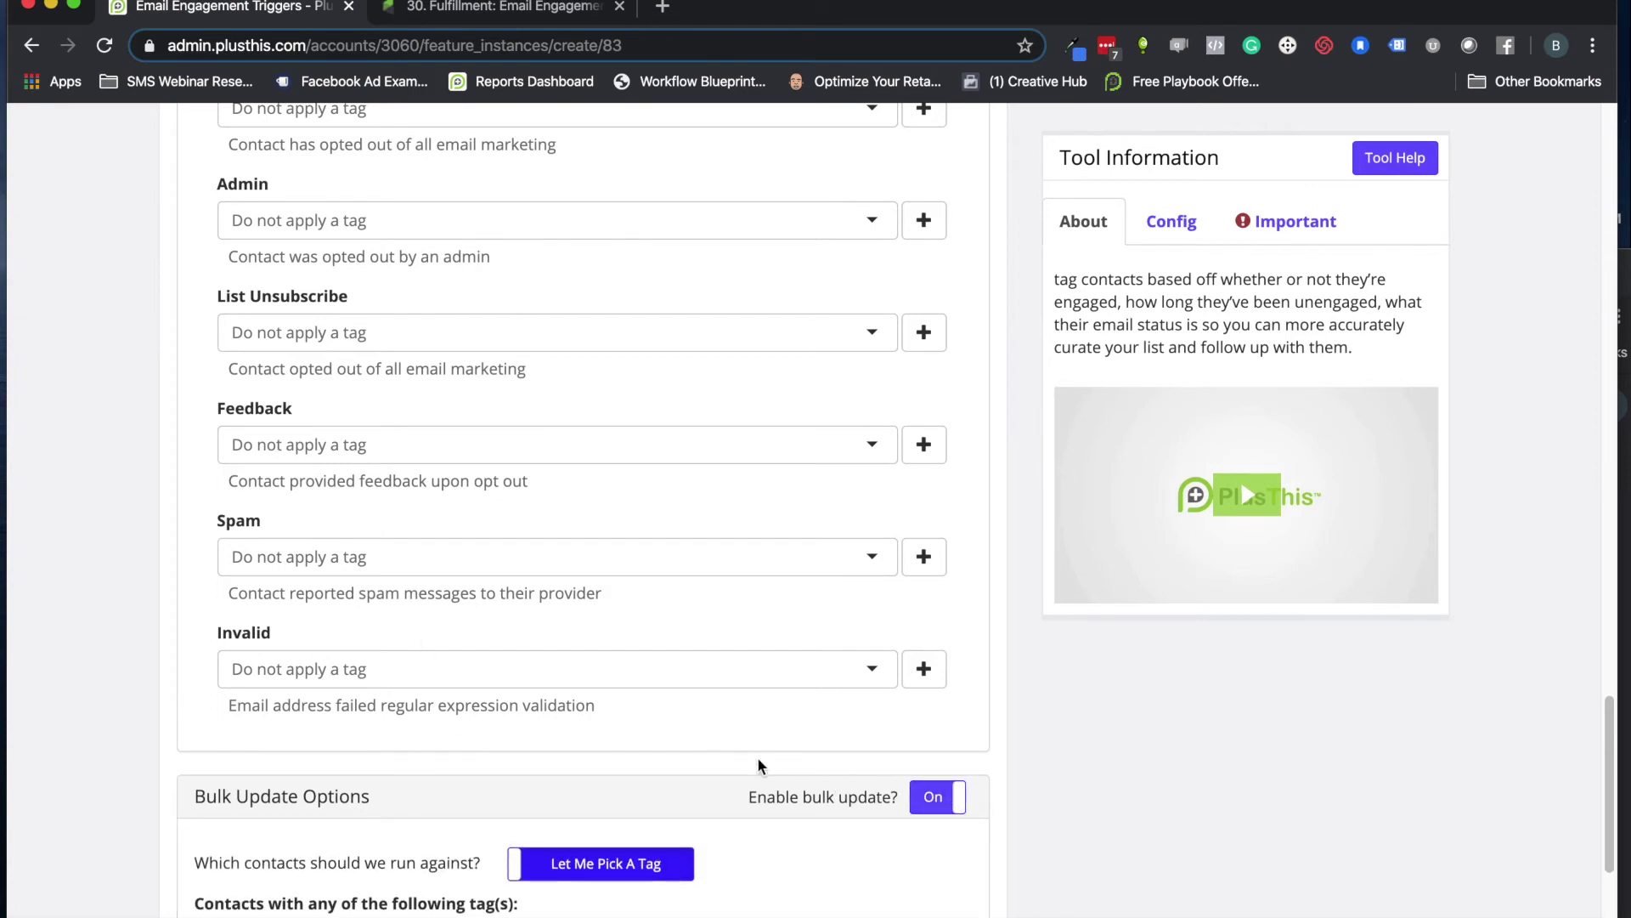
Target the Entire Database and enable monthly scheduling
{"action": "scroll", "coordinate": [679, 747], "scroll_direction": "down", "scroll_amount": 3}
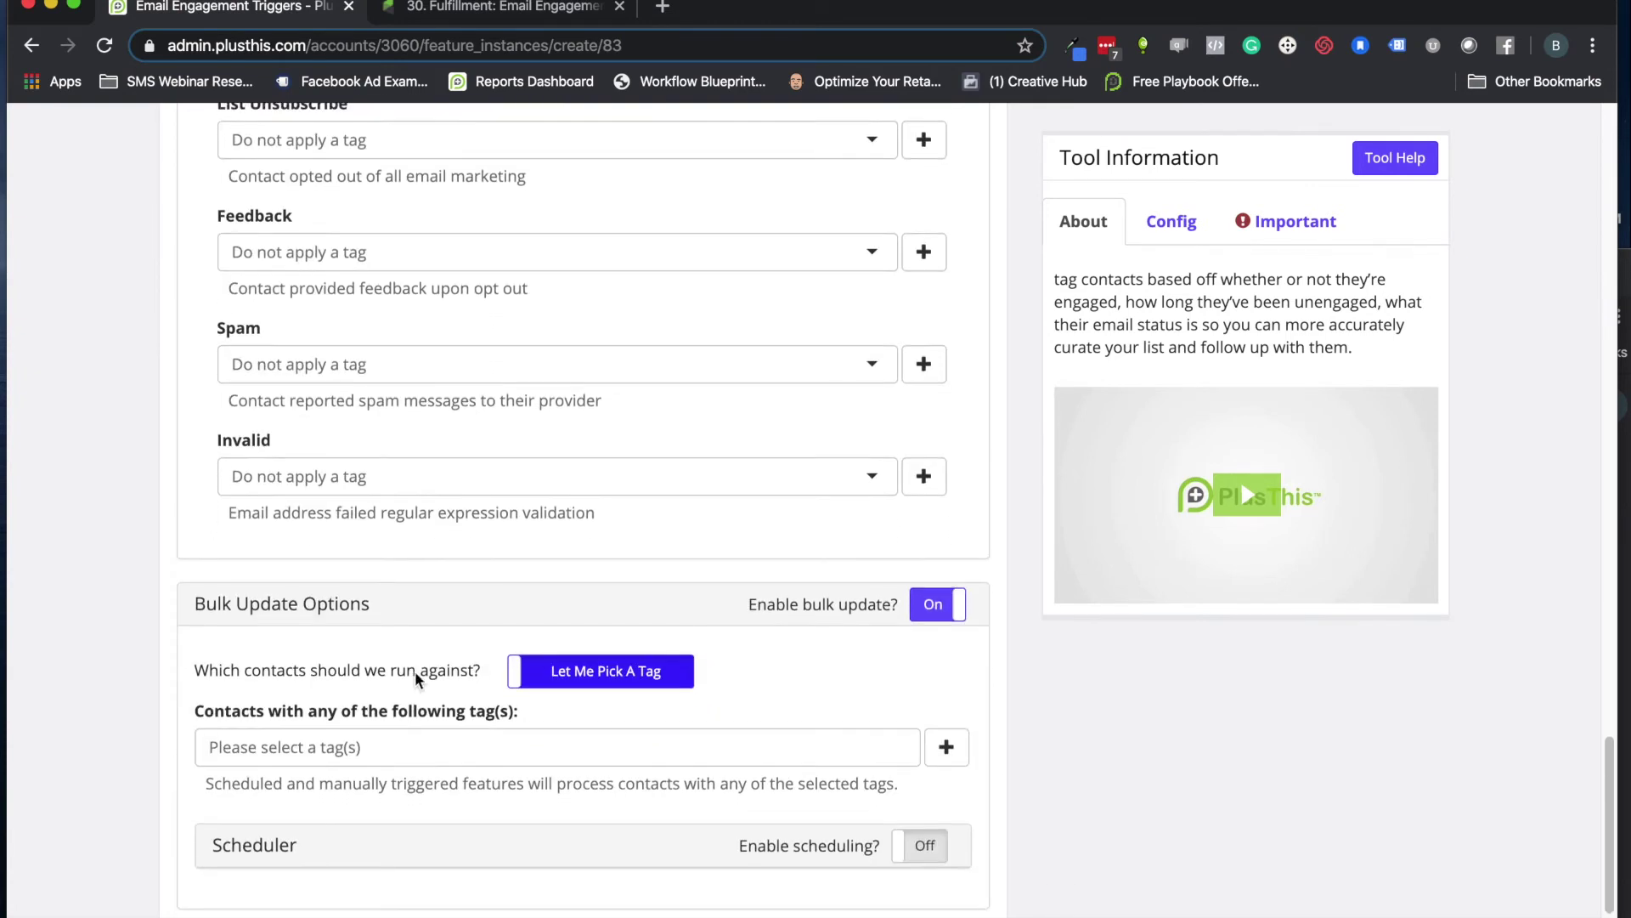
{"action": "scroll", "coordinate": [416, 677], "scroll_direction": "down", "scroll_amount": 2}
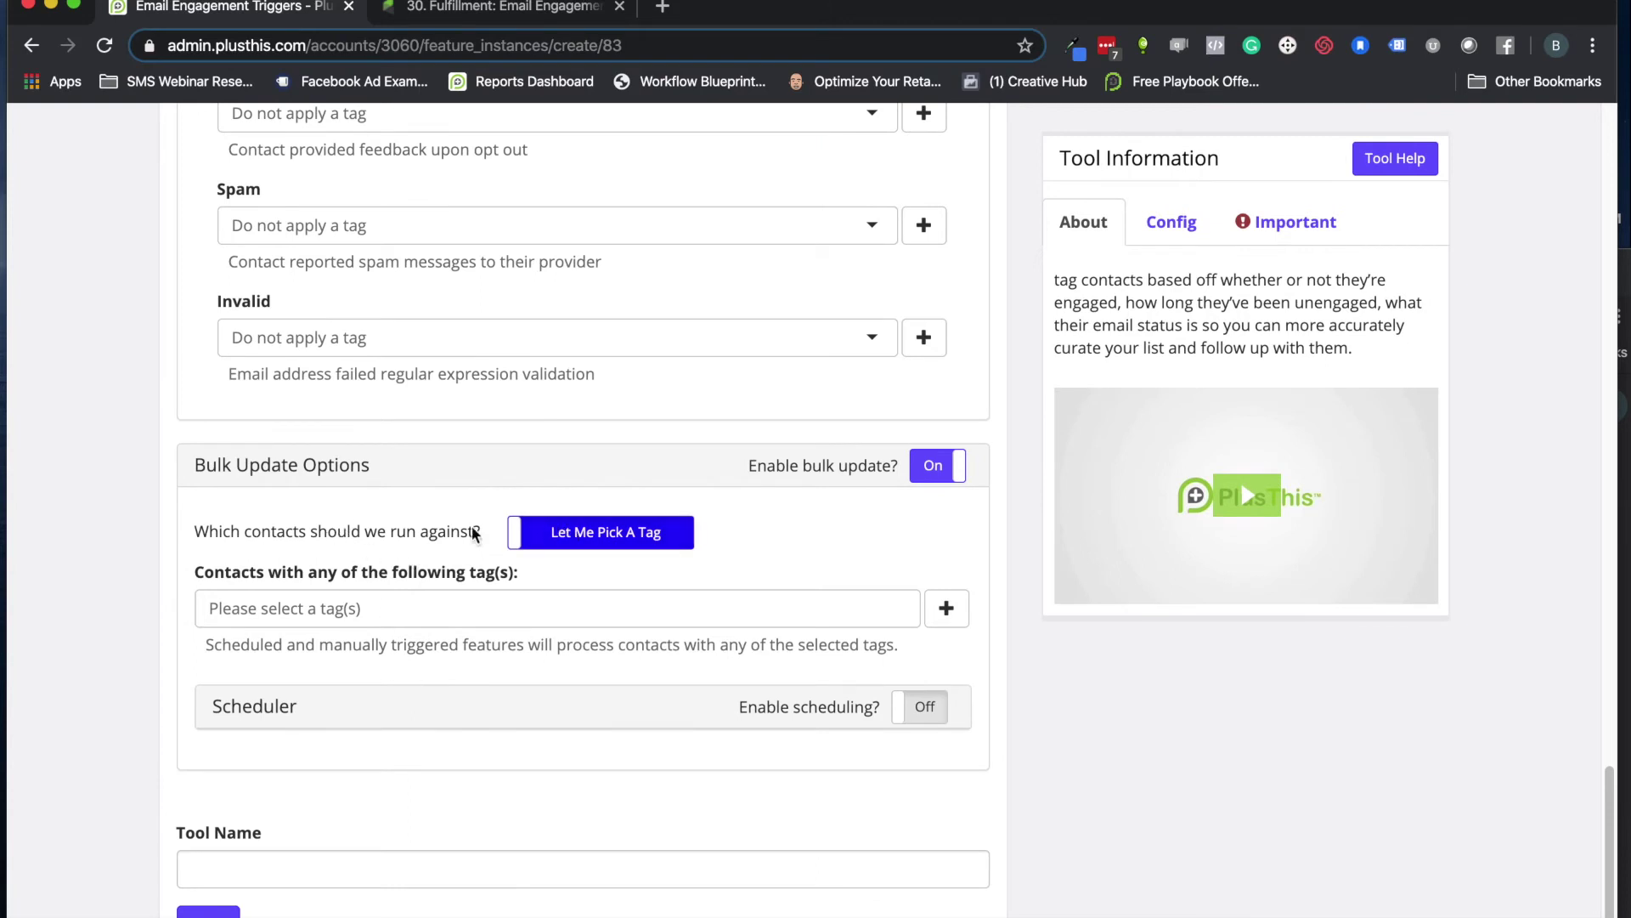
{"action": "left_click", "coordinate": [569, 535]}
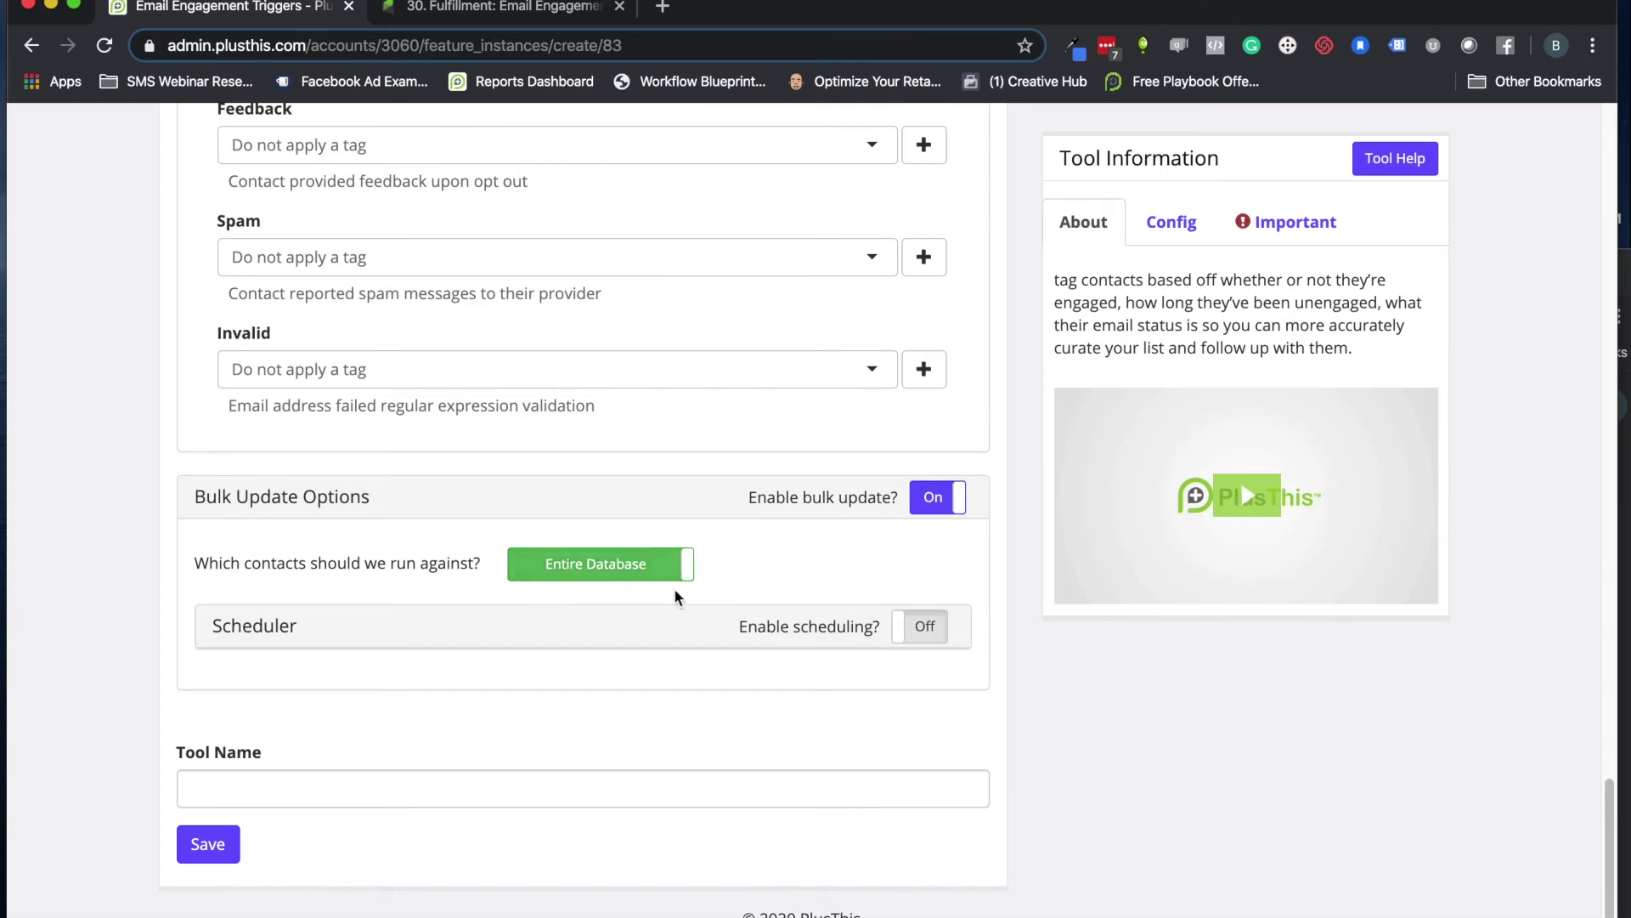
{"action": "left_click", "coordinate": [920, 626]}
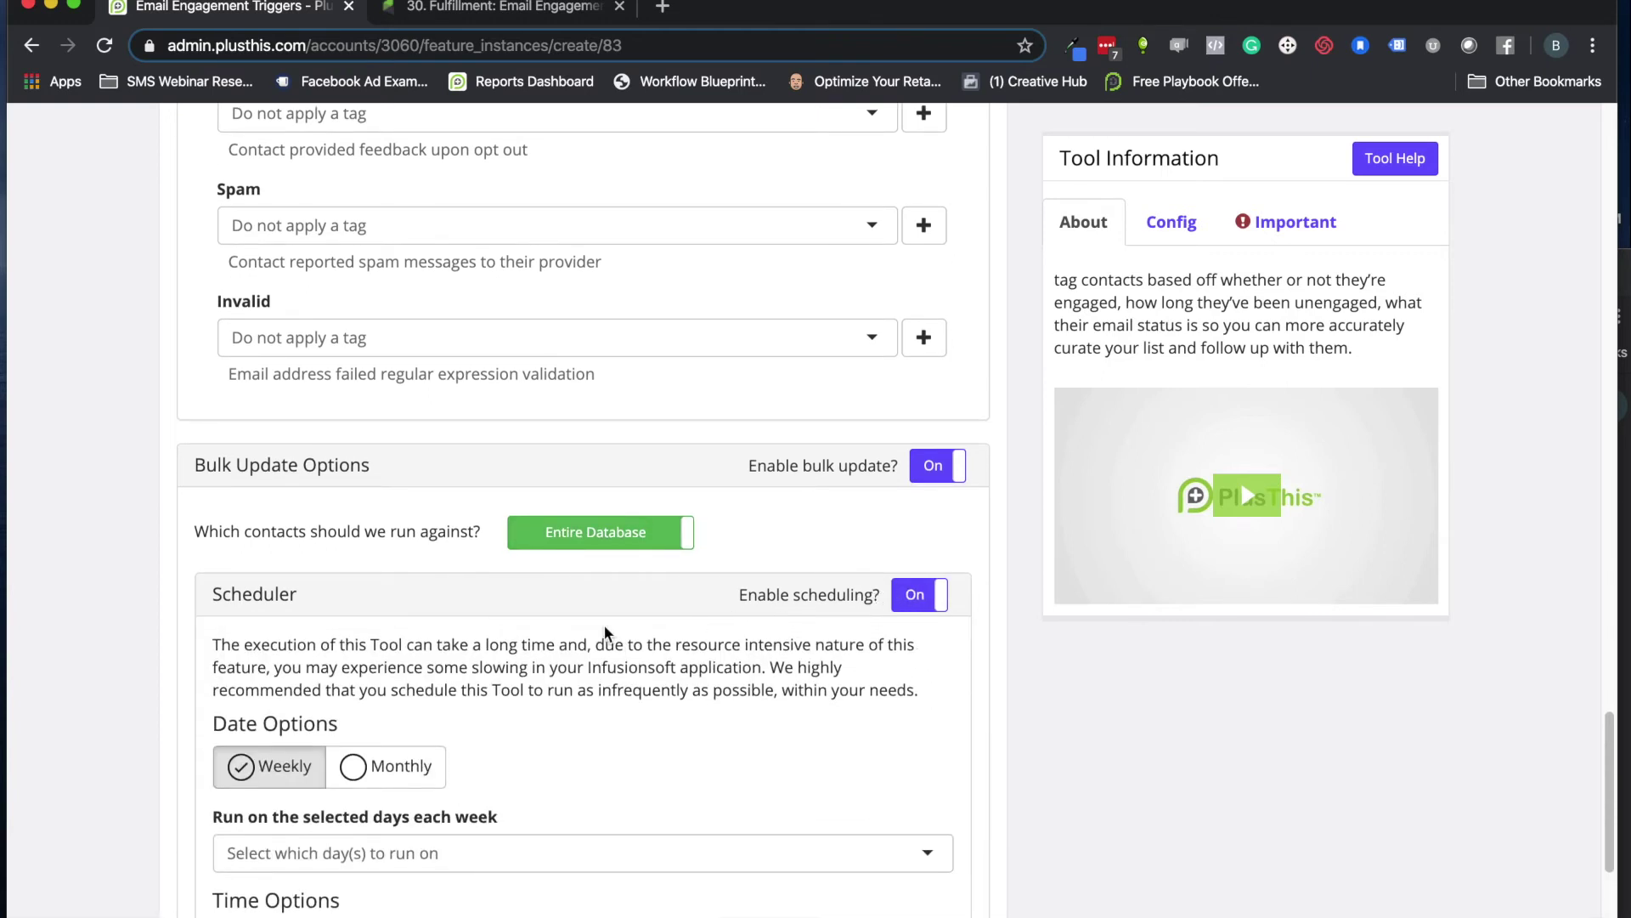
{"action": "scroll", "coordinate": [283, 619], "scroll_direction": "down", "scroll_amount": 3}
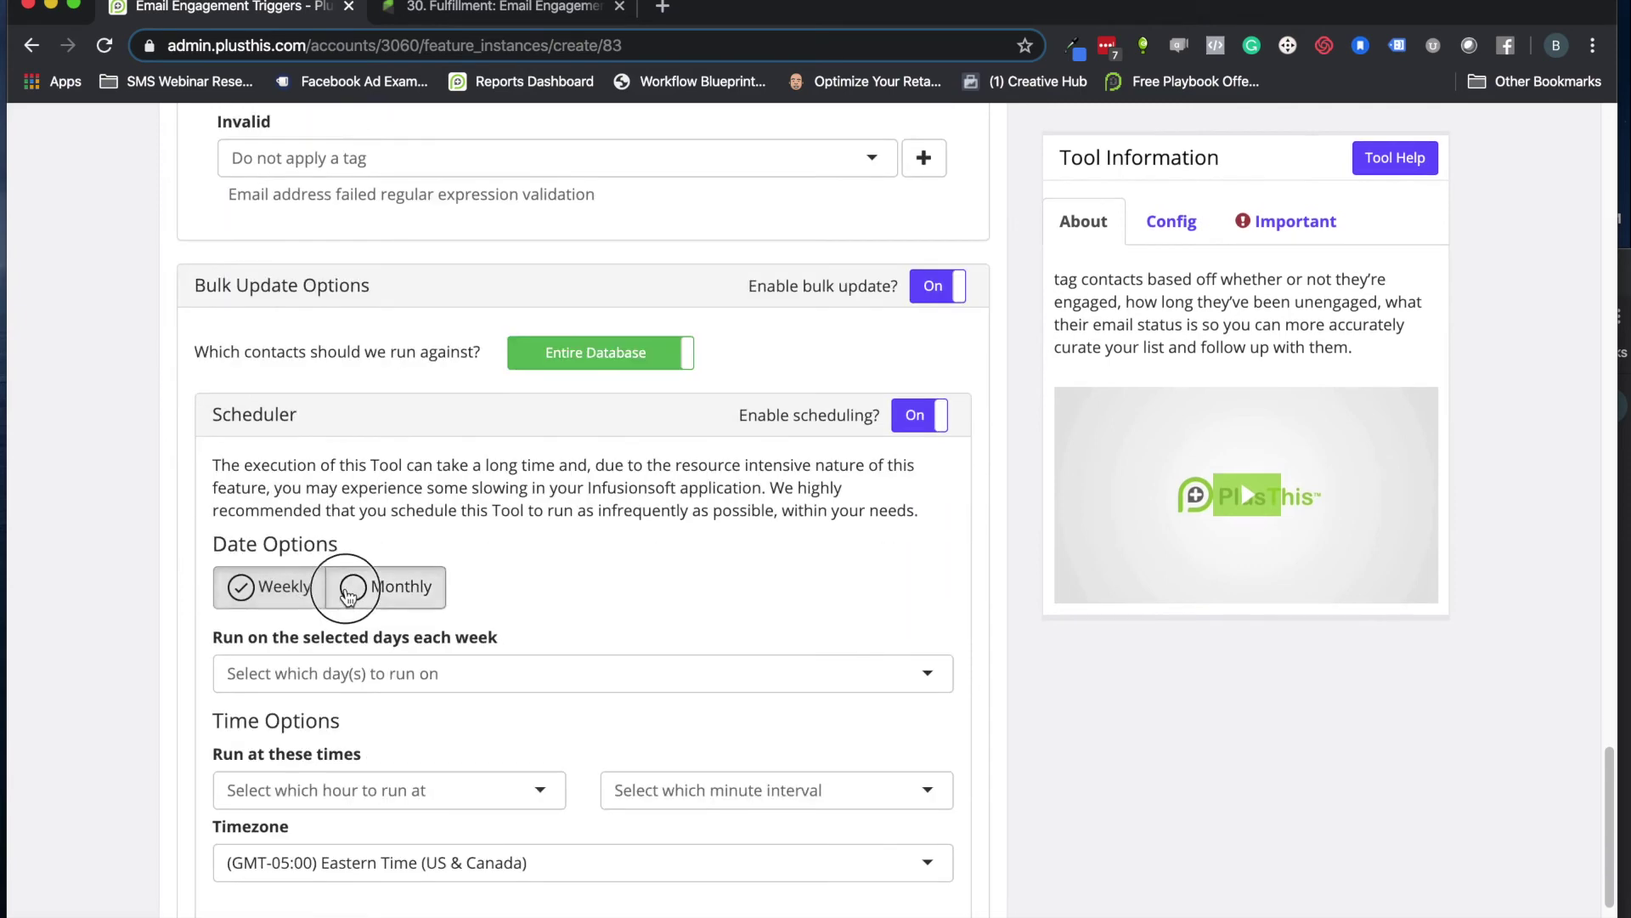
{"action": "left_click", "coordinate": [378, 590]}
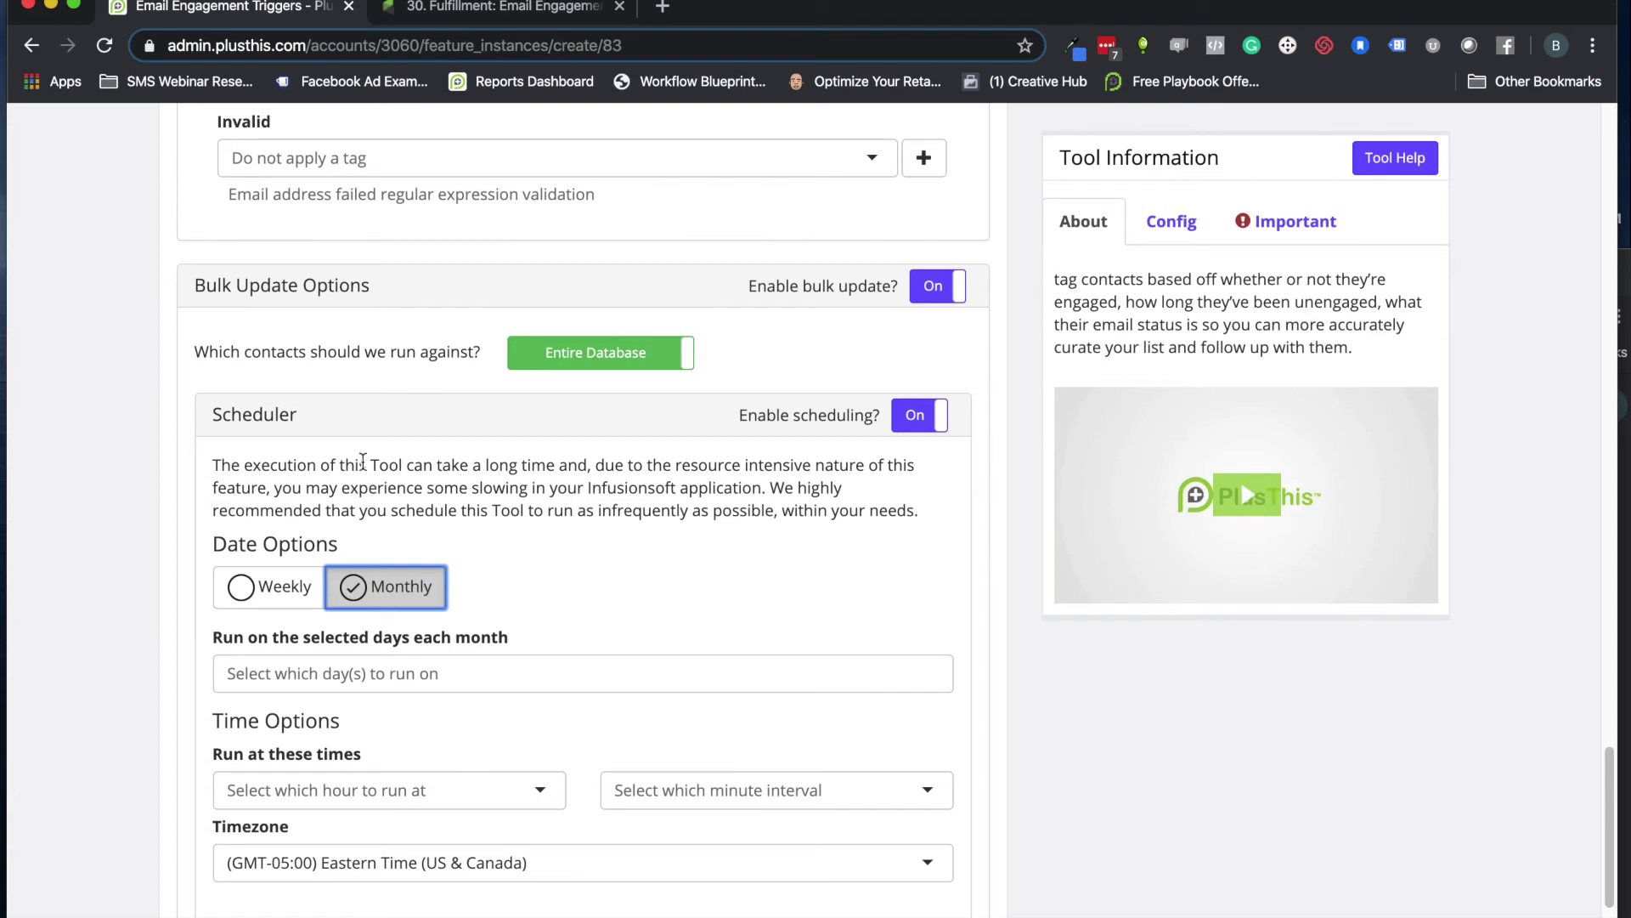
Set the monthly run for the 1st at 1 AM
{"action": "scroll", "coordinate": [418, 497], "scroll_direction": "down", "scroll_amount": 2}
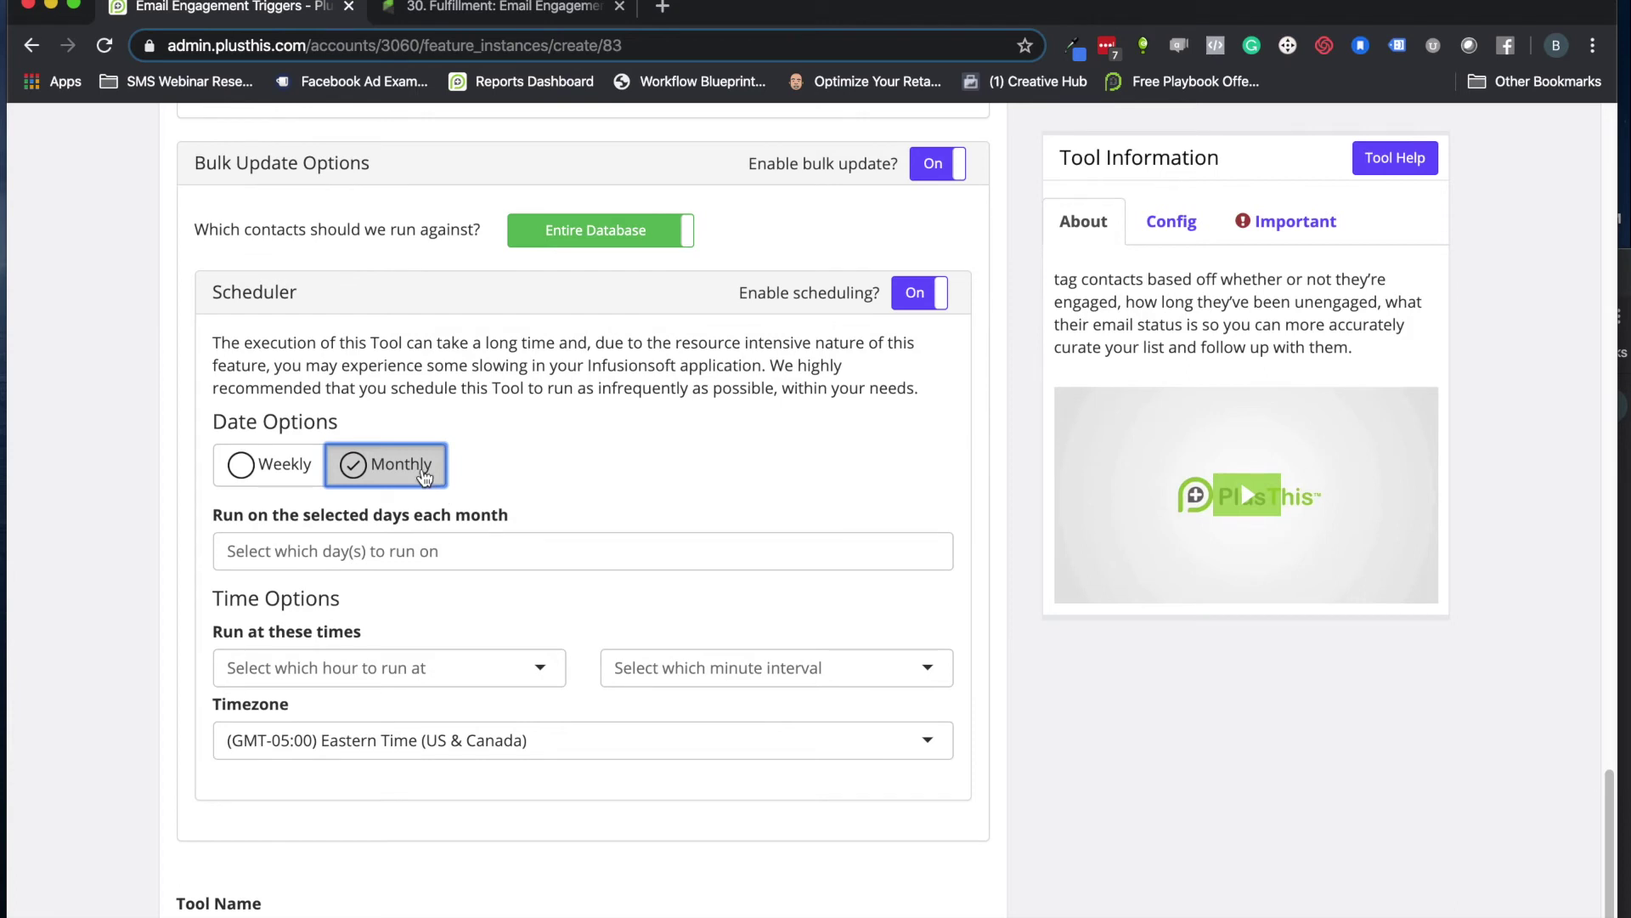
{"action": "left_click", "coordinate": [251, 549]}
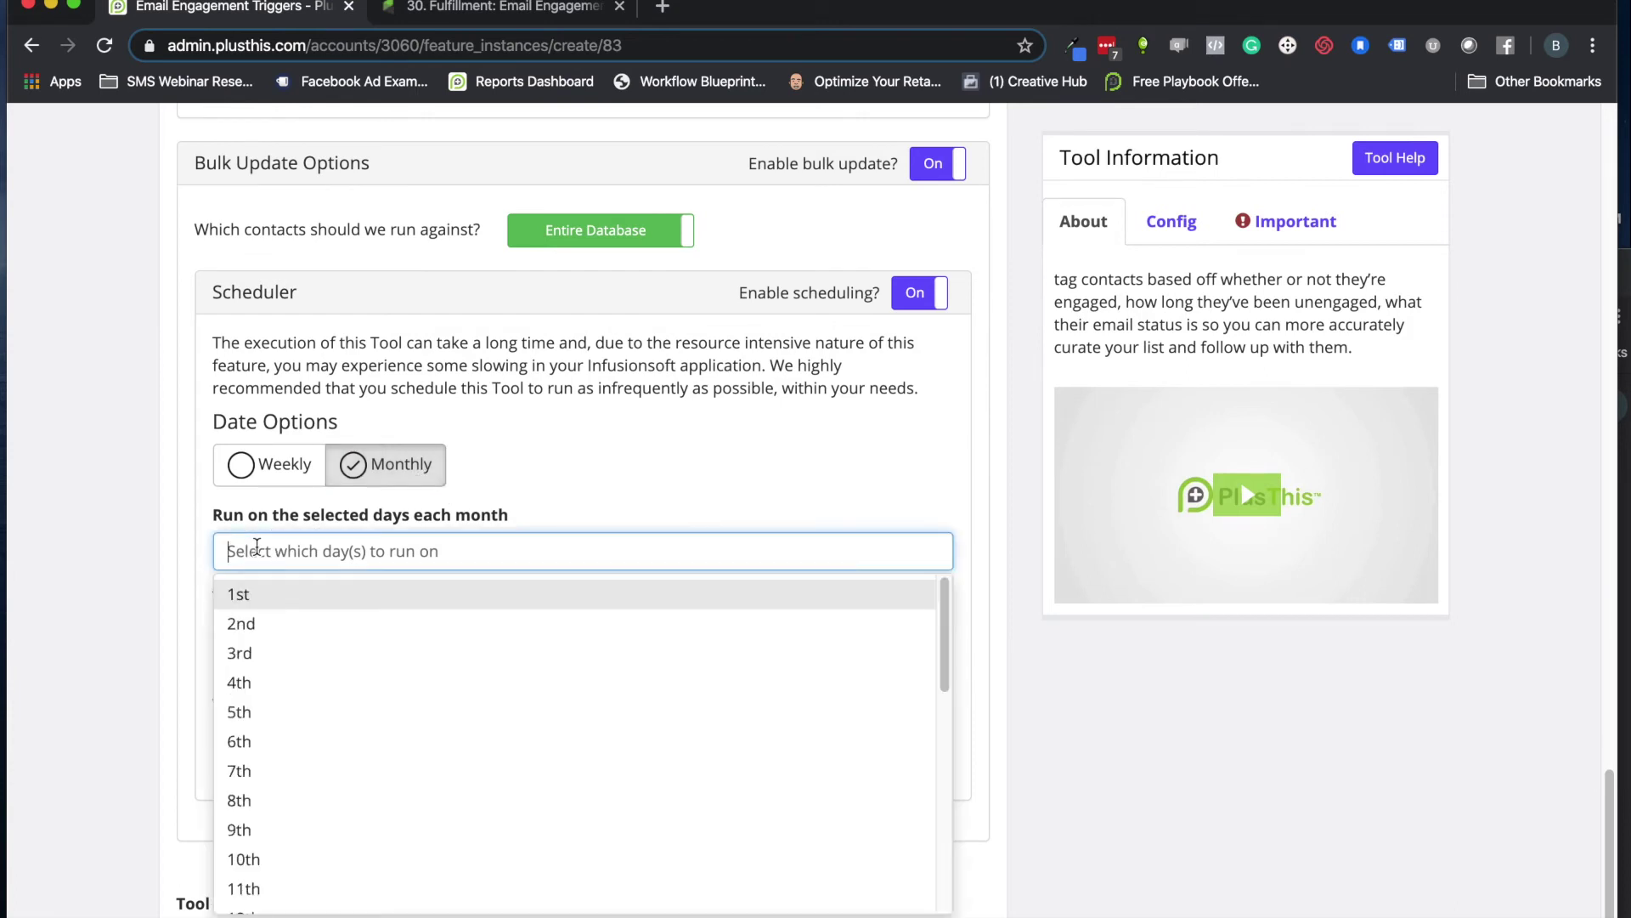
{"action": "left_click", "coordinate": [242, 597]}
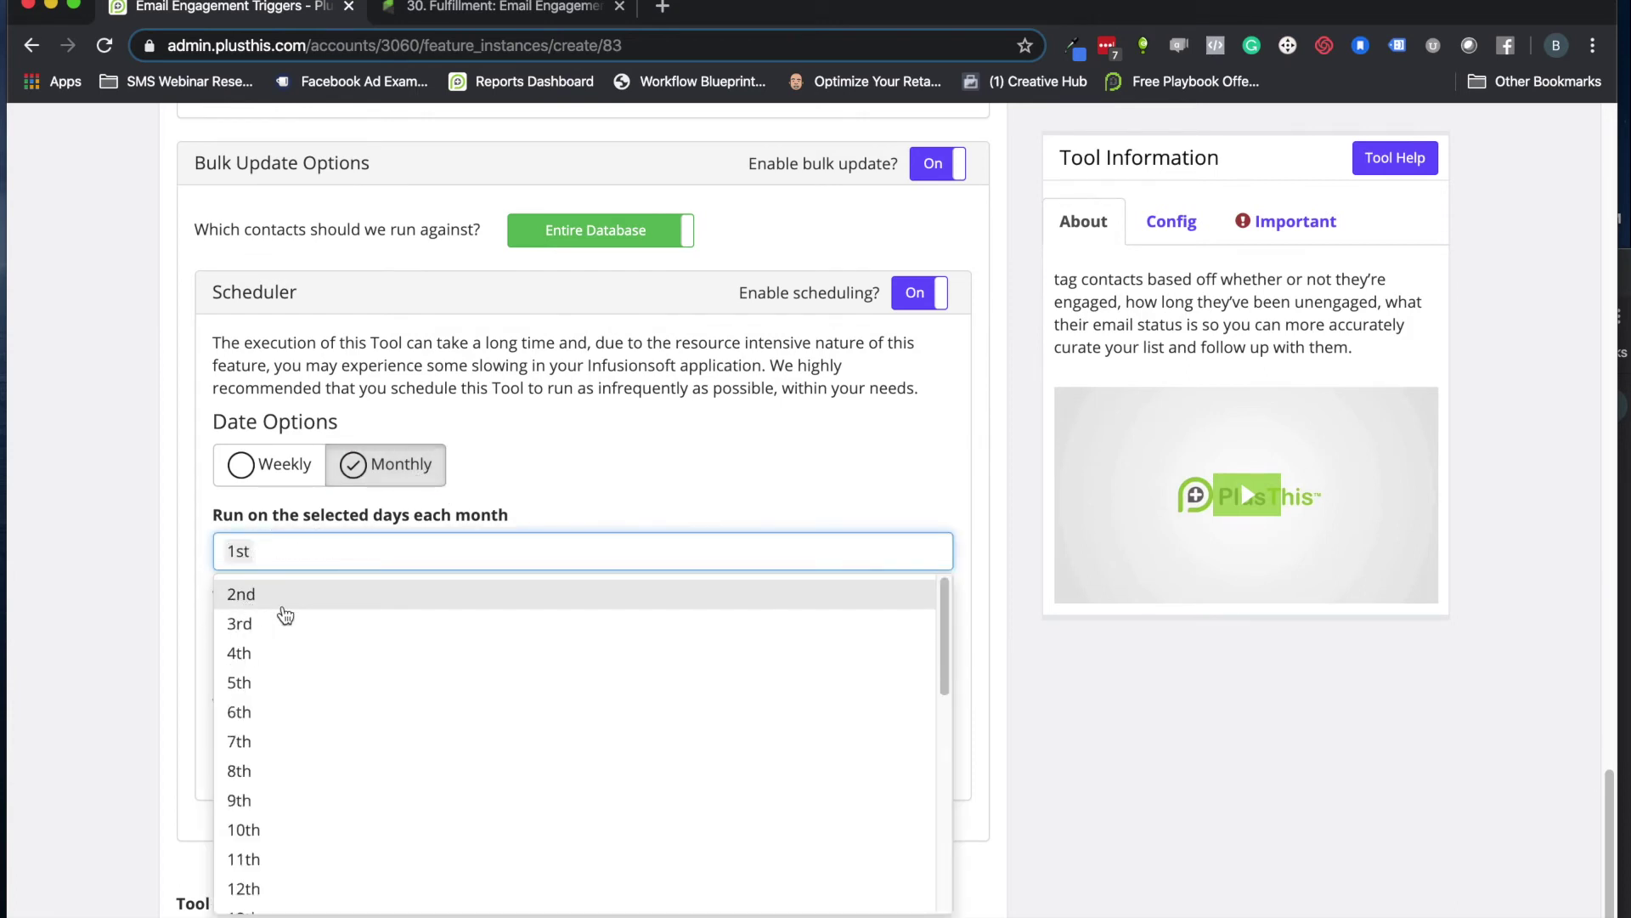
{"action": "left_click", "coordinate": [590, 452]}
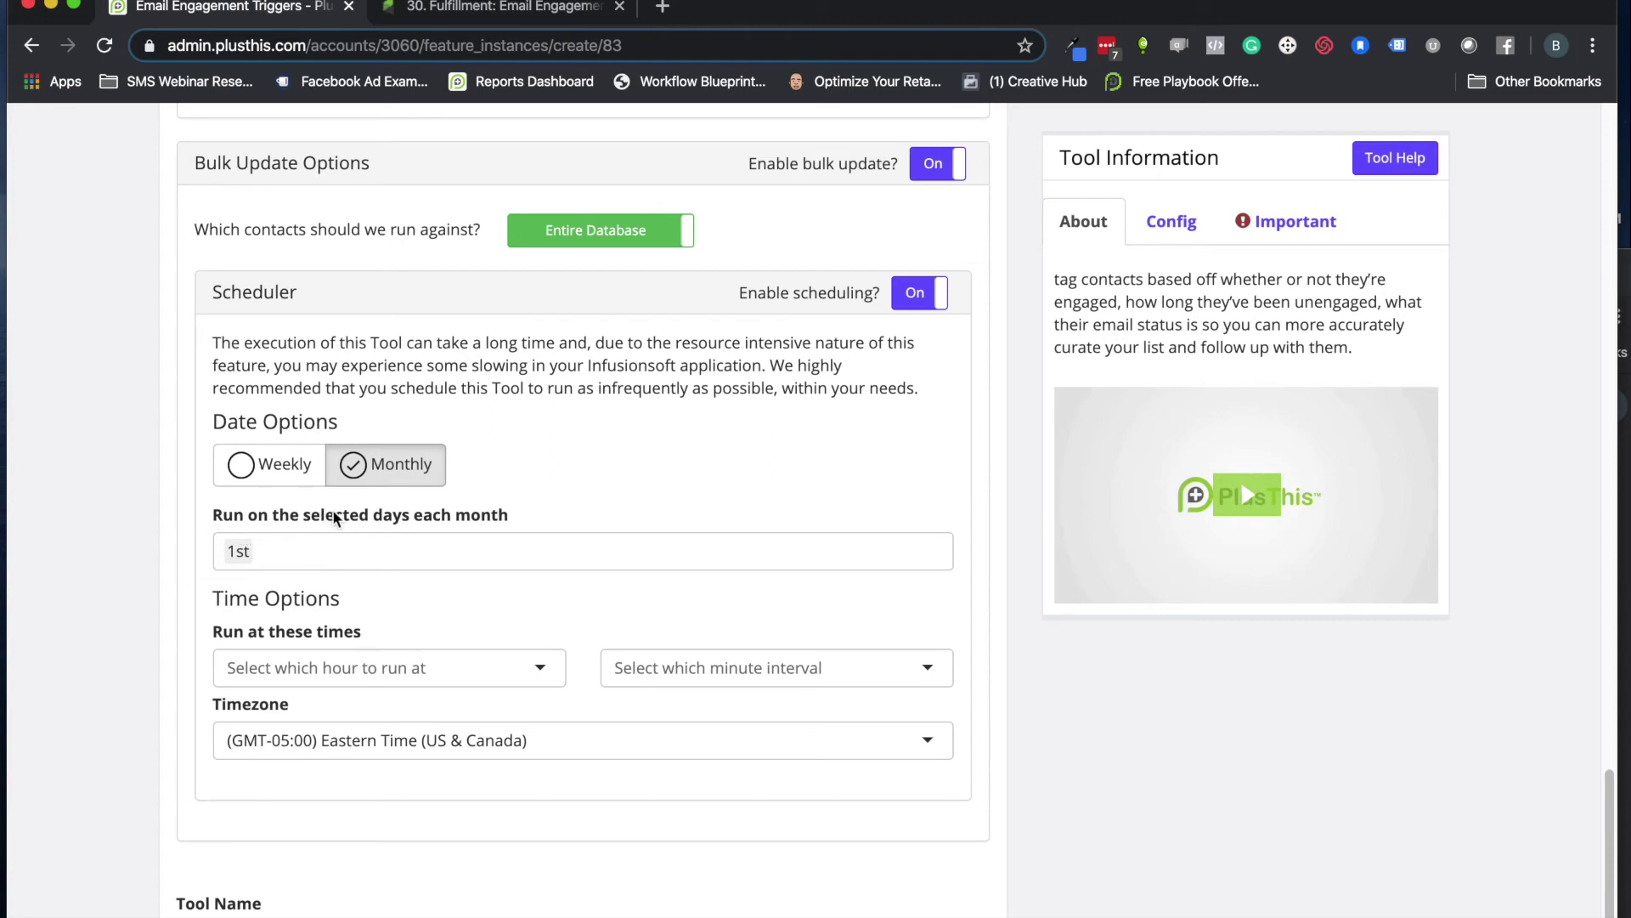
{"action": "scroll", "coordinate": [347, 513], "scroll_direction": "down", "scroll_amount": 1}
{"action": "scroll", "coordinate": [347, 513], "scroll_direction": "down", "scroll_amount": 3}
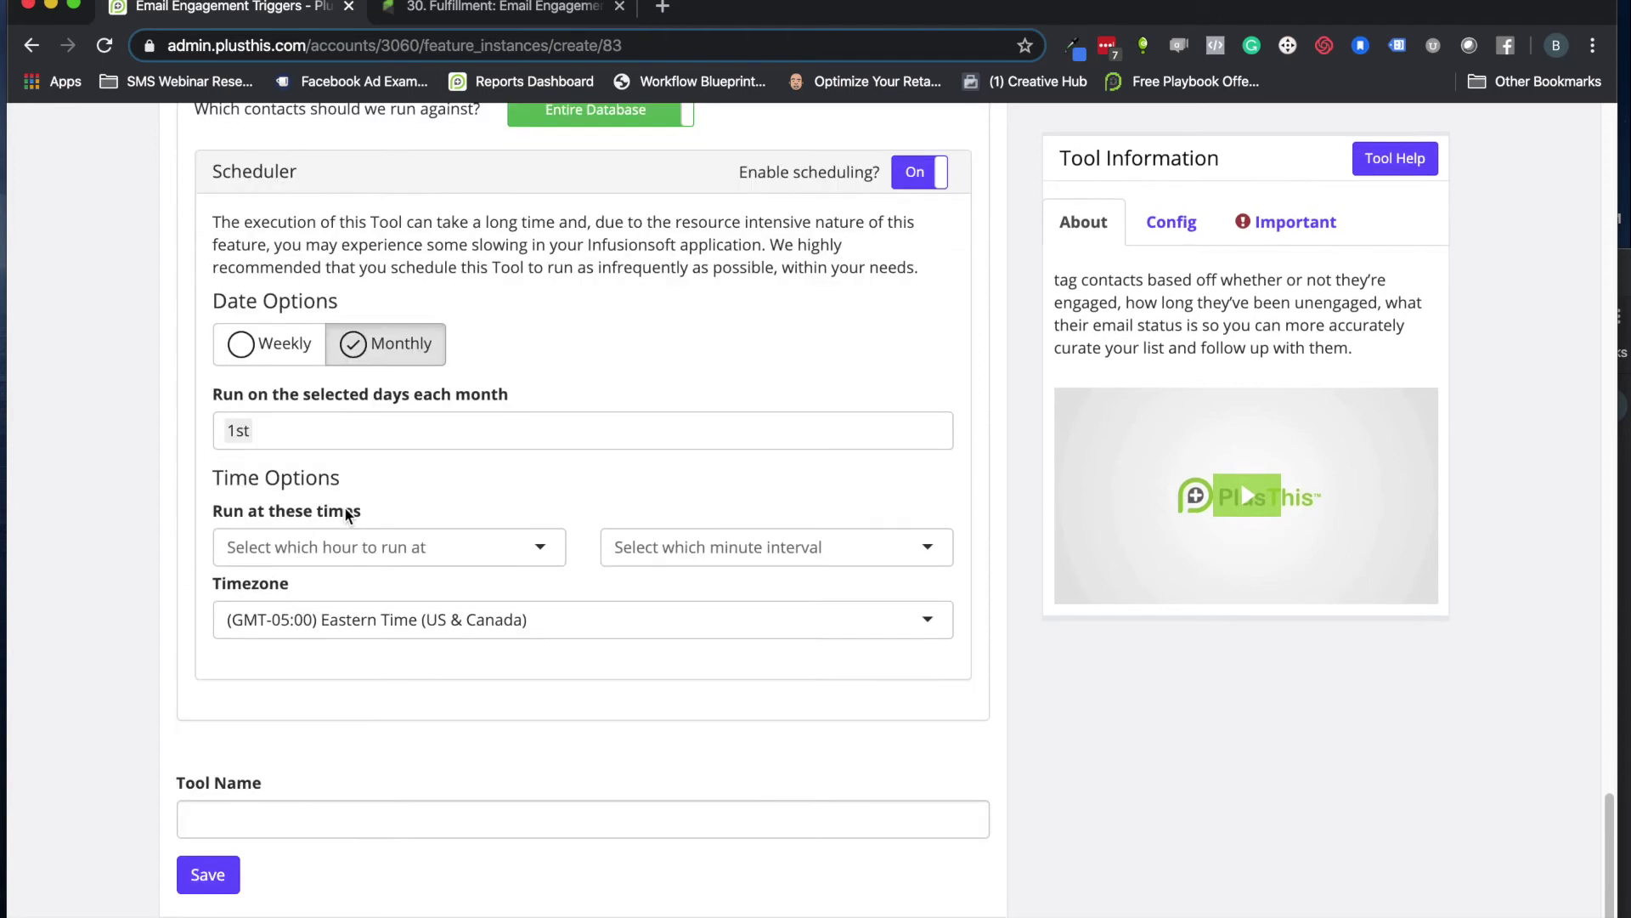
{"action": "left_click", "coordinate": [274, 546]}
{"action": "left_click", "coordinate": [259, 627]}
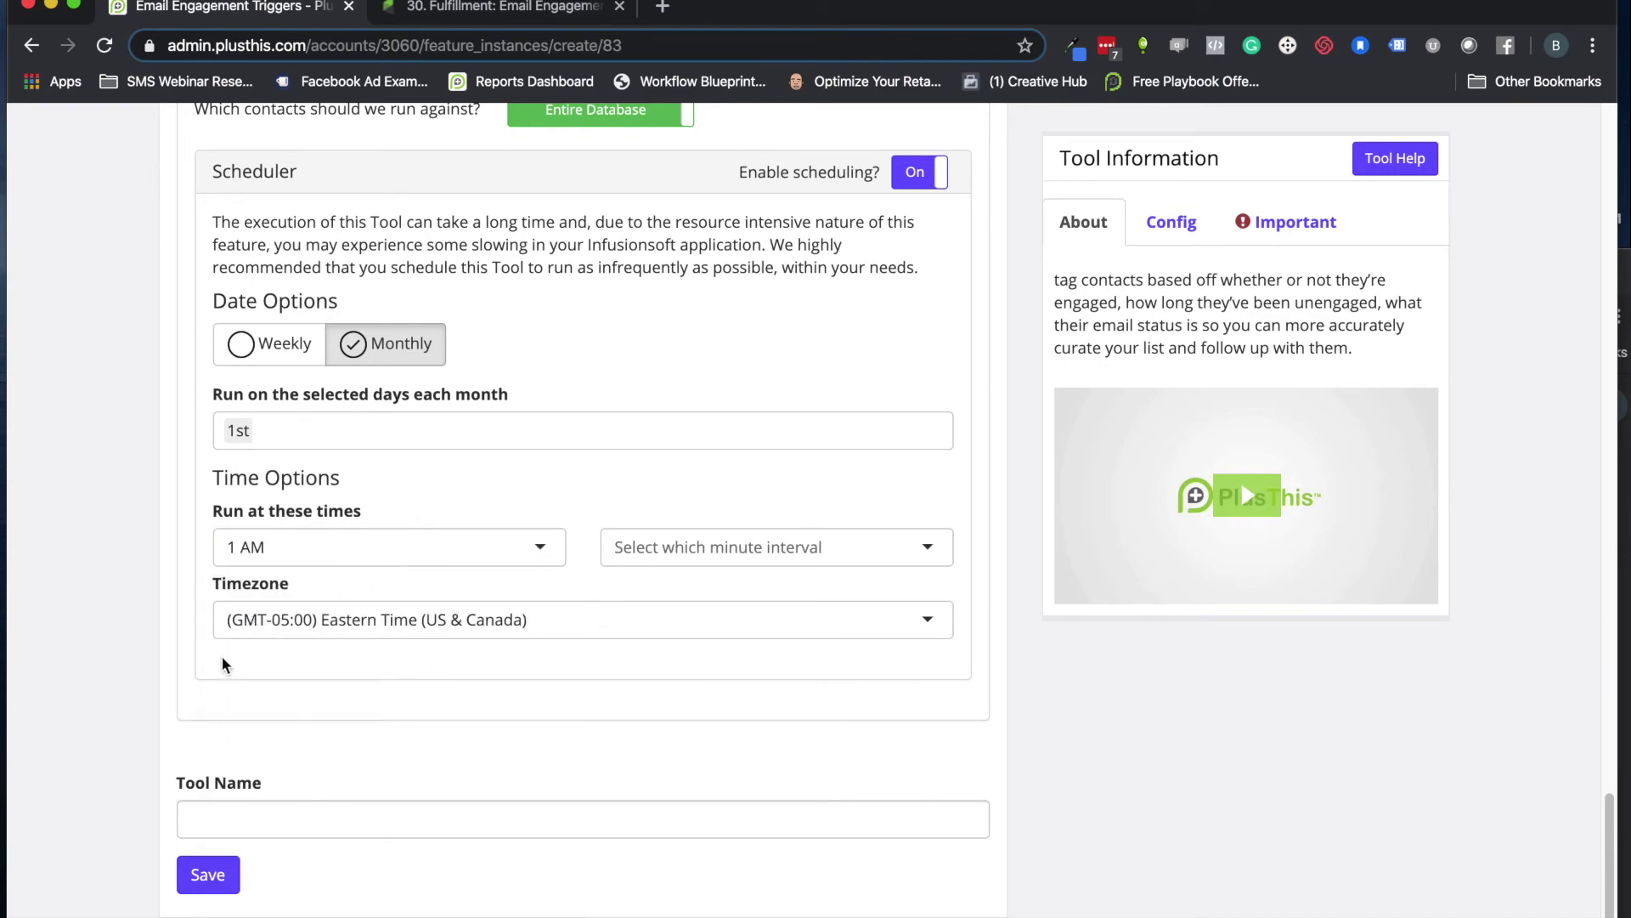
{"action": "scroll", "coordinate": [270, 652], "scroll_direction": "up", "scroll_amount": 5}
Assign the Engaged tag to the 'Engaged within the last 30 days' option
{"action": "scroll", "coordinate": [272, 646], "scroll_direction": "up", "scroll_amount": 15}
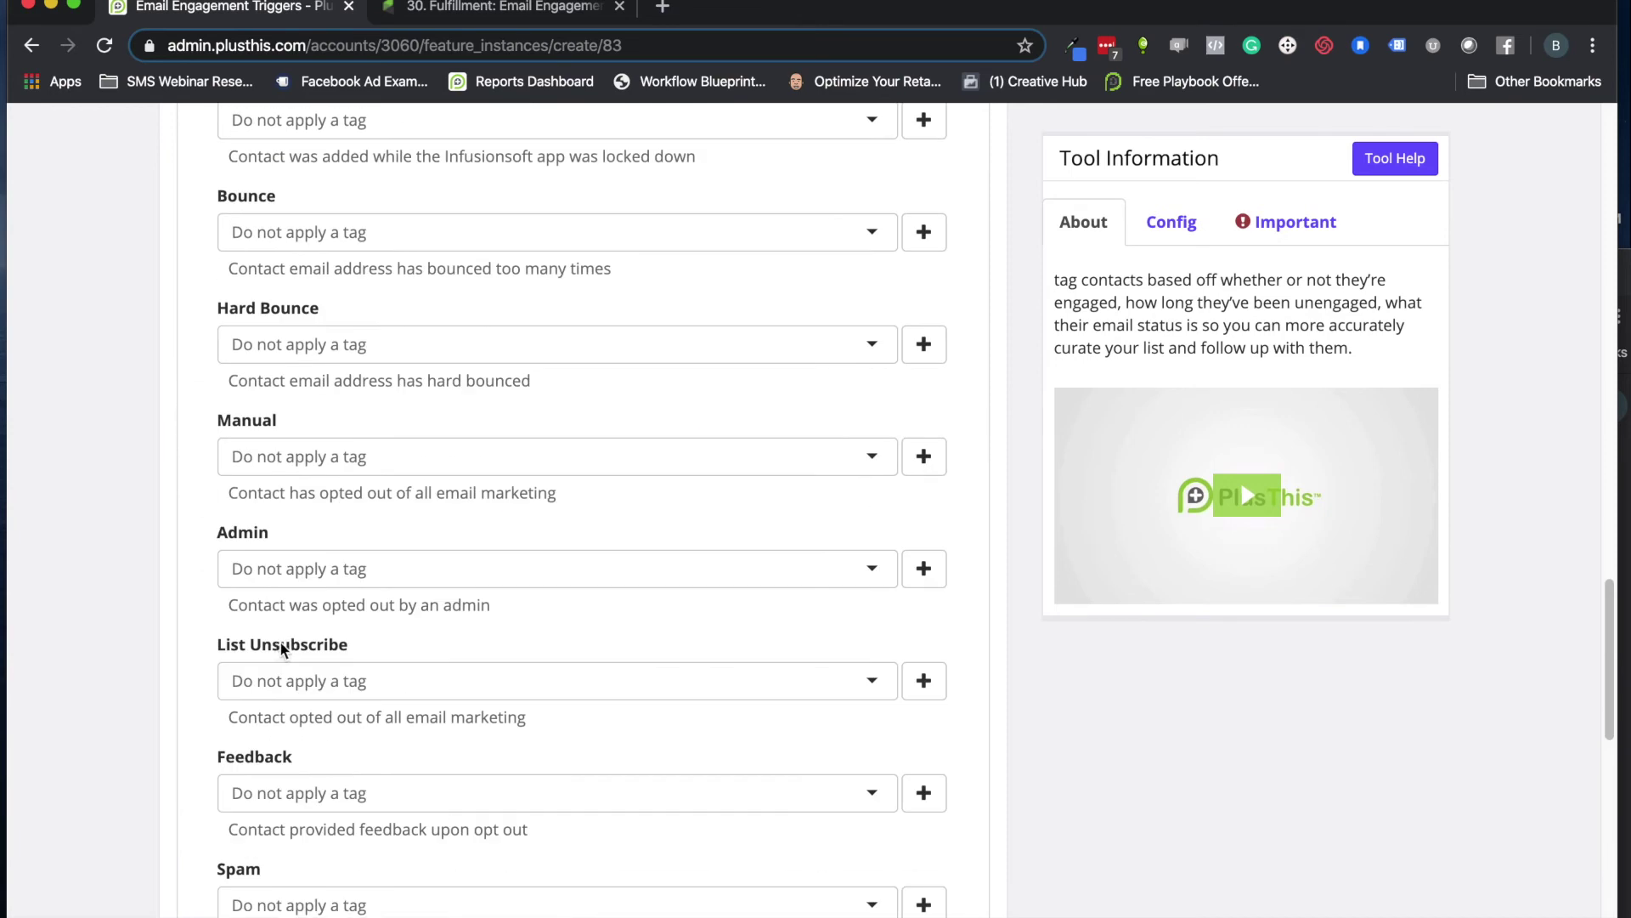
{"action": "left_click", "coordinate": [266, 439]}
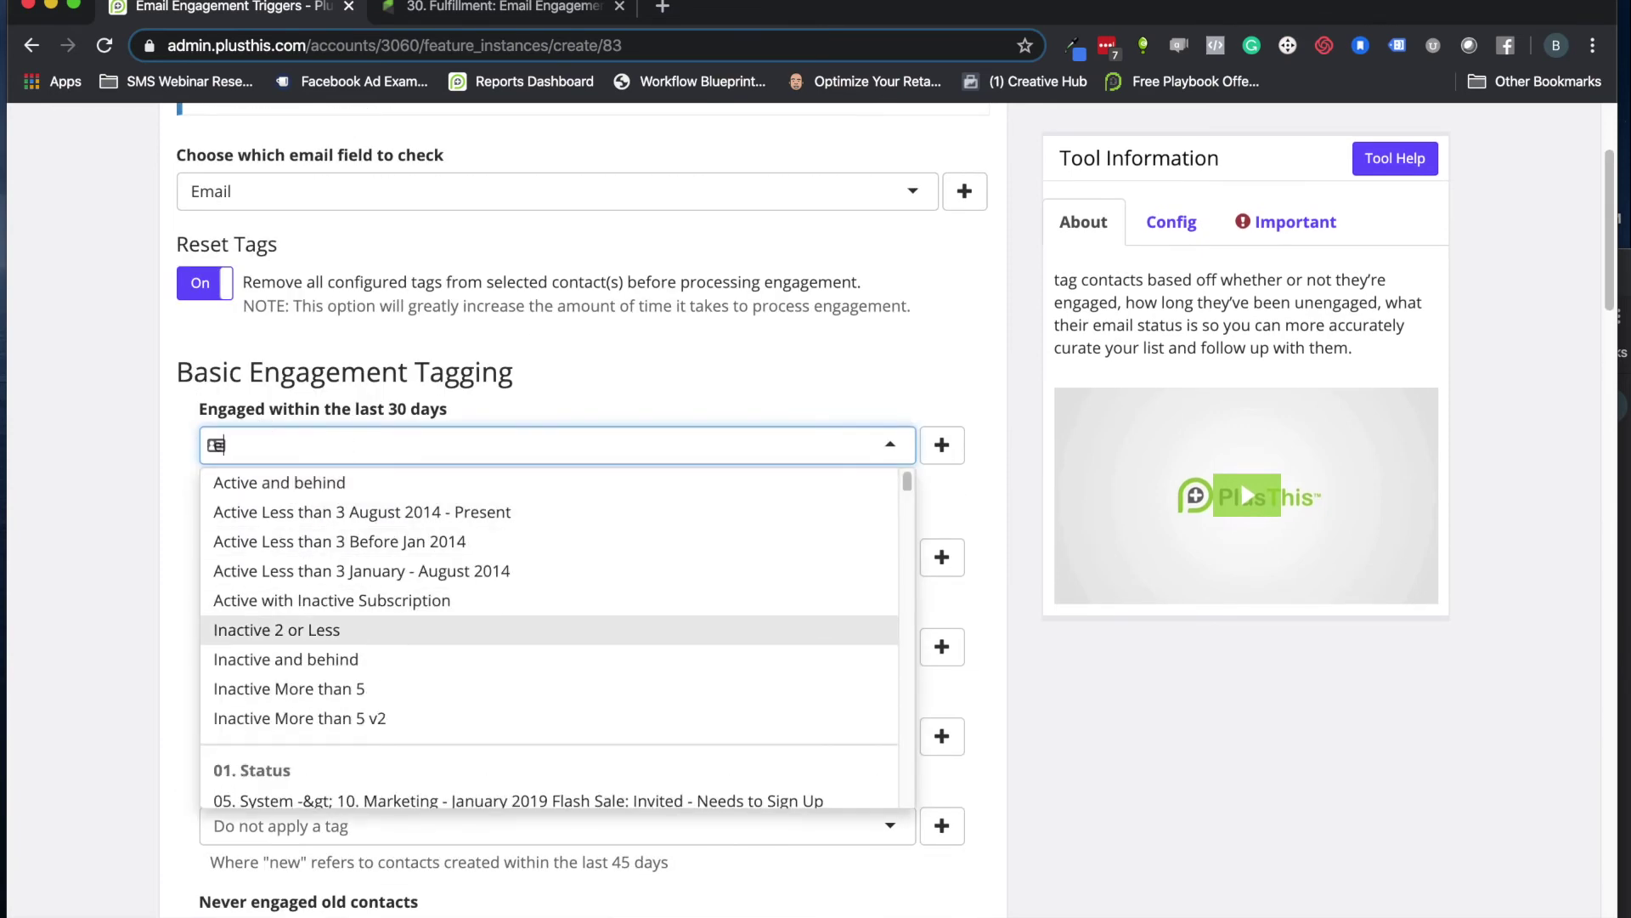
{"action": "type", "text": "engage"}
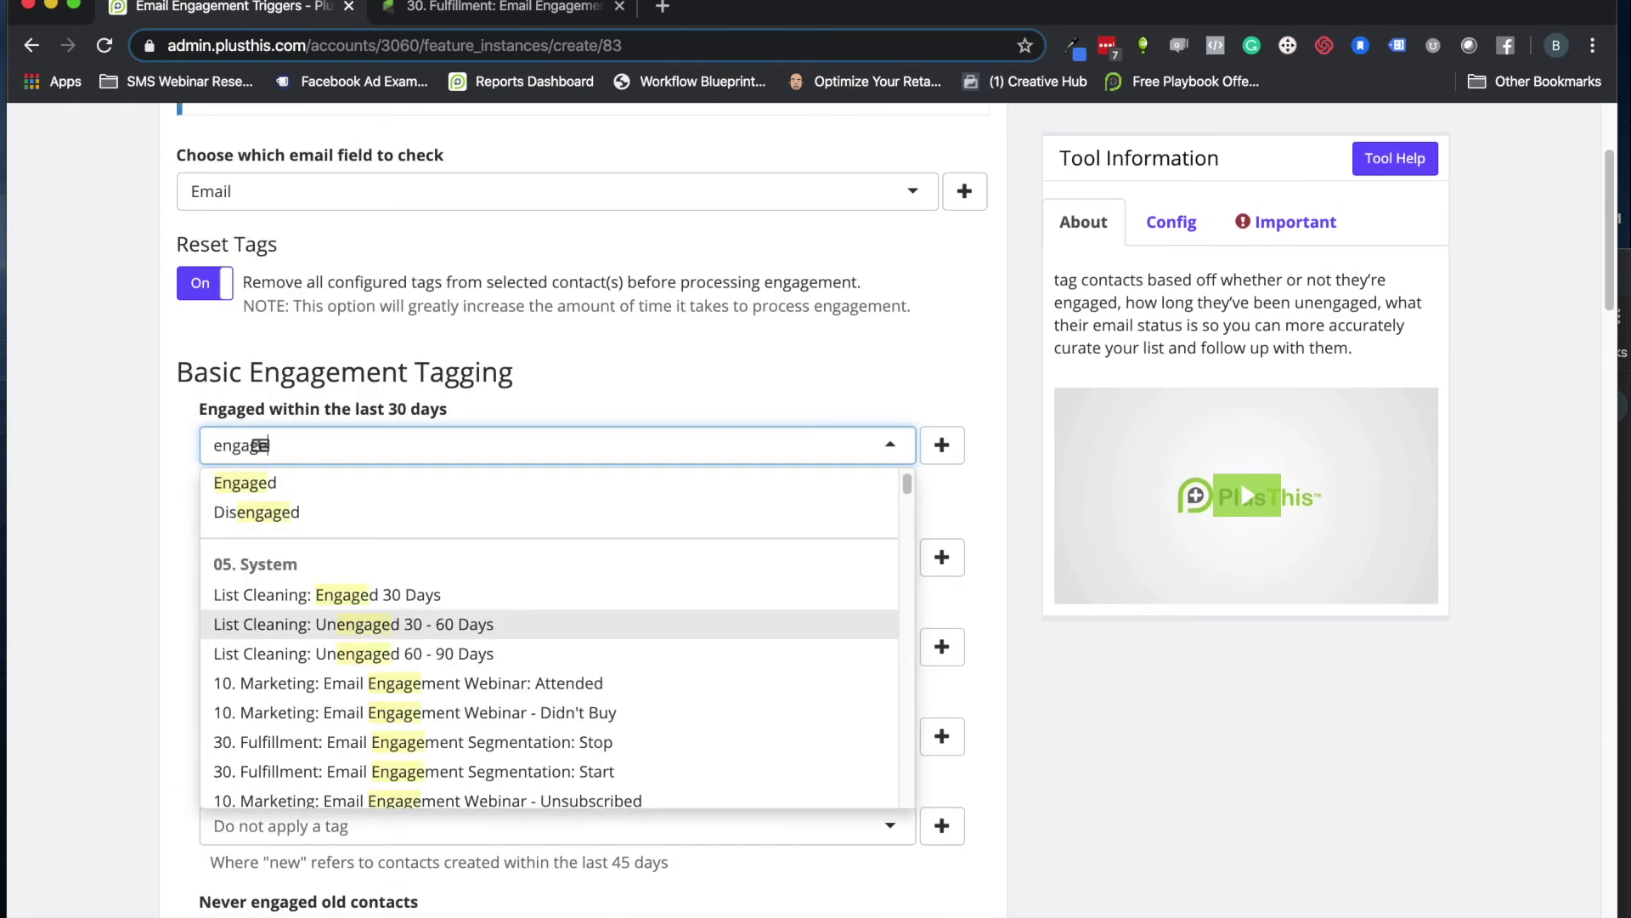
{"action": "left_click", "coordinate": [257, 483]}
{"action": "scroll", "coordinate": [150, 463], "scroll_direction": "down", "scroll_amount": 20}
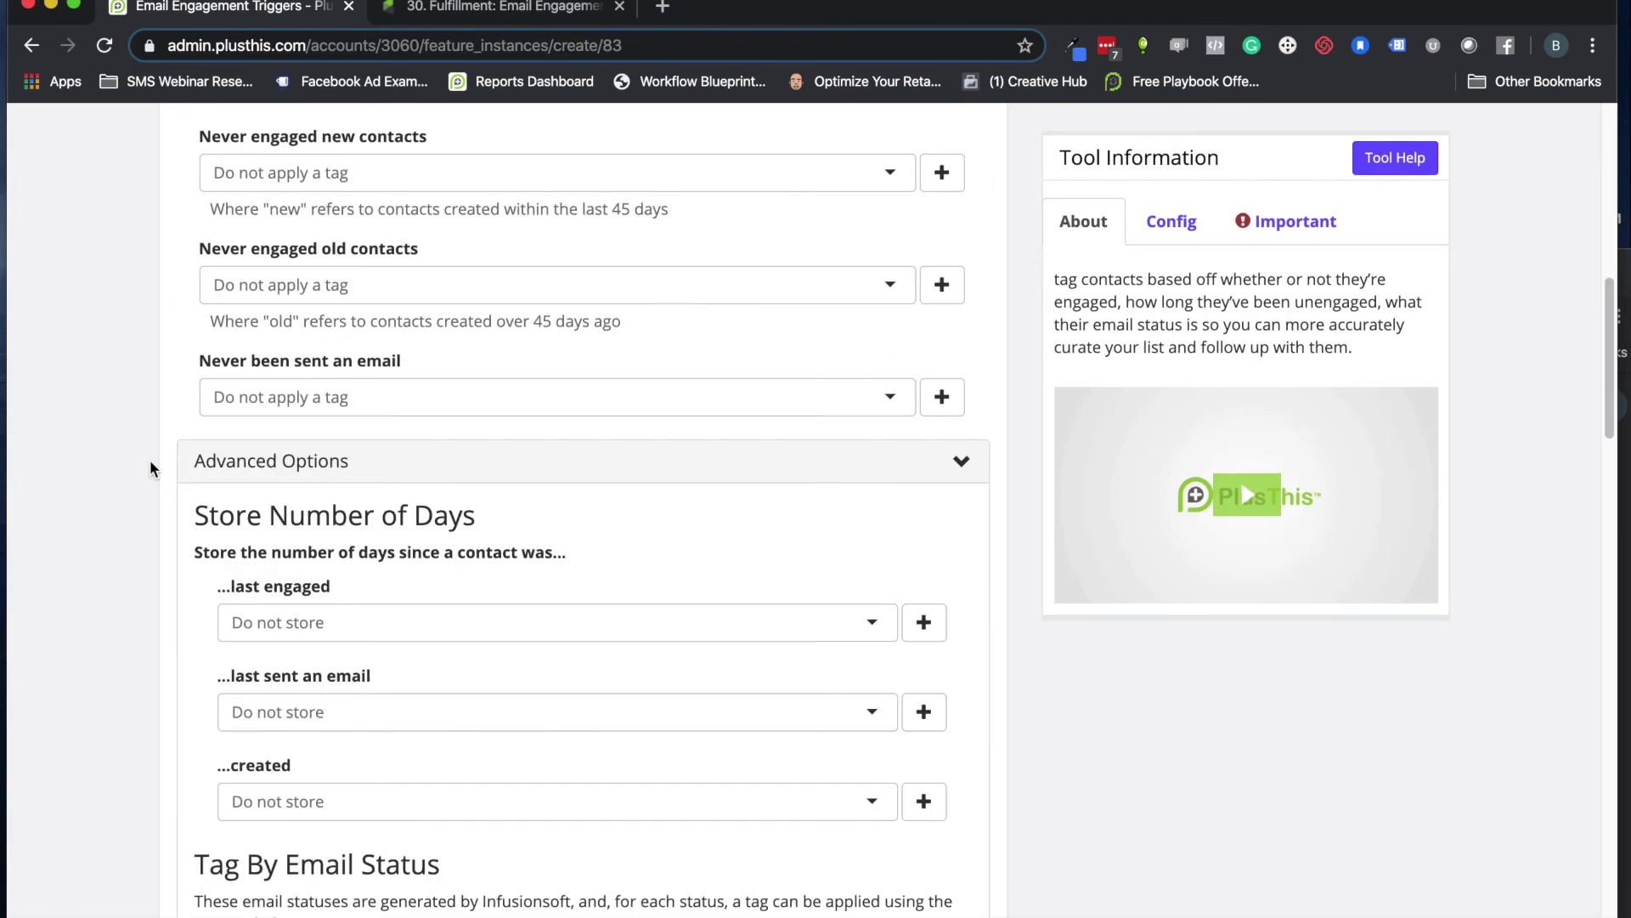
{"action": "scroll", "coordinate": [151, 469], "scroll_direction": "down", "scroll_amount": 10}
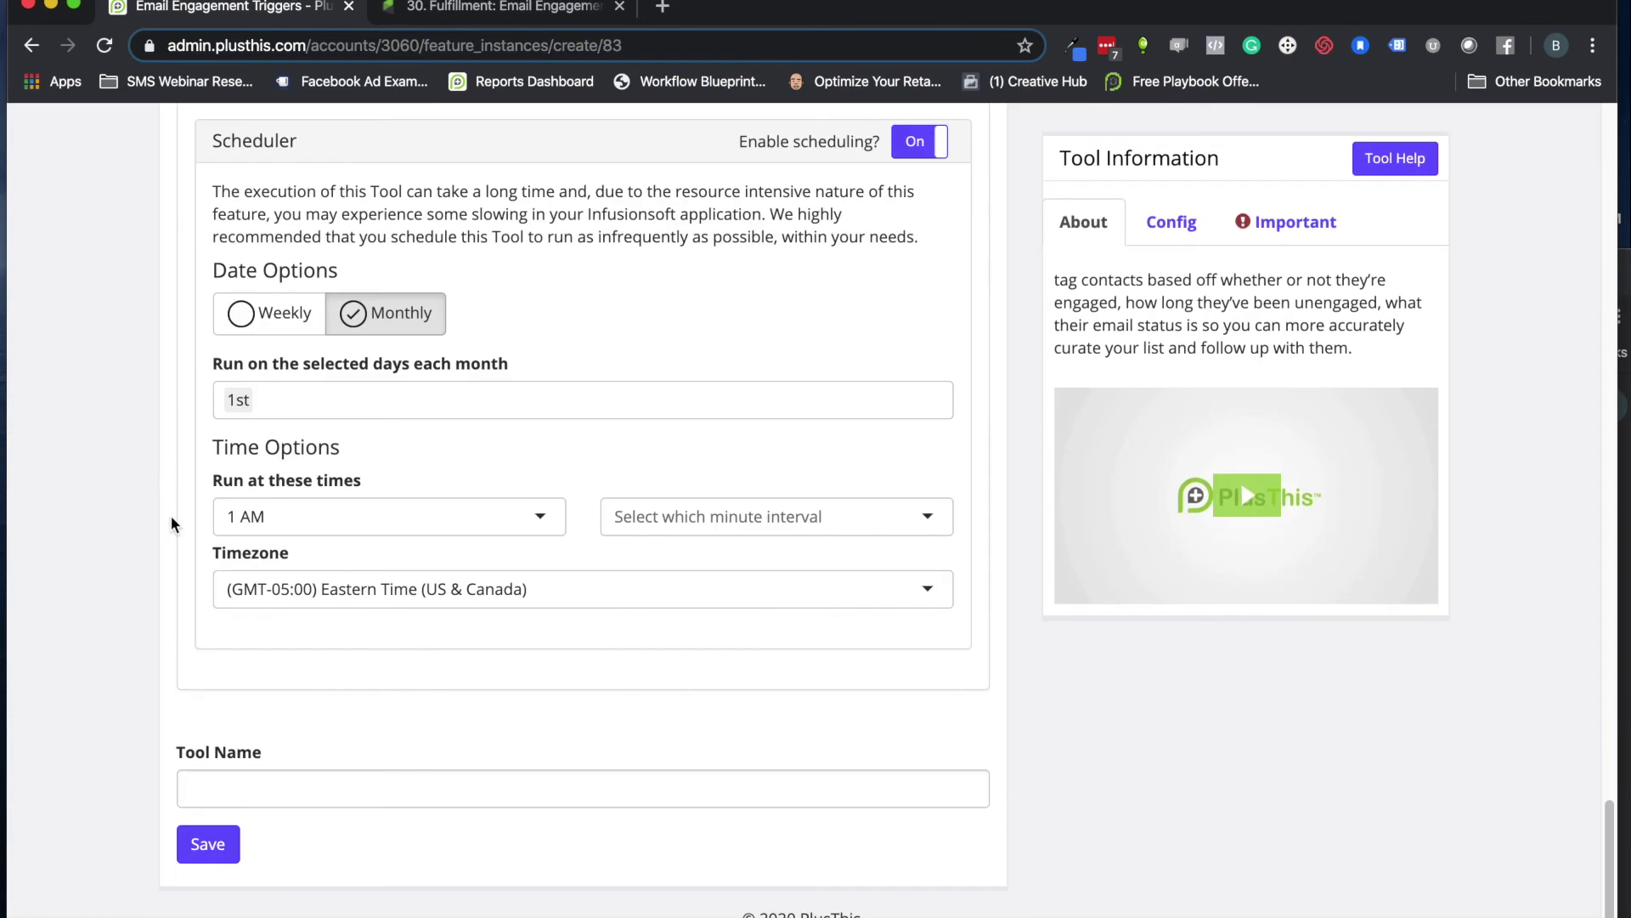
Name the tool 'Email Engagement Test', set the minute interval to On the hour, and save
{"action": "left_click", "coordinate": [240, 775]}
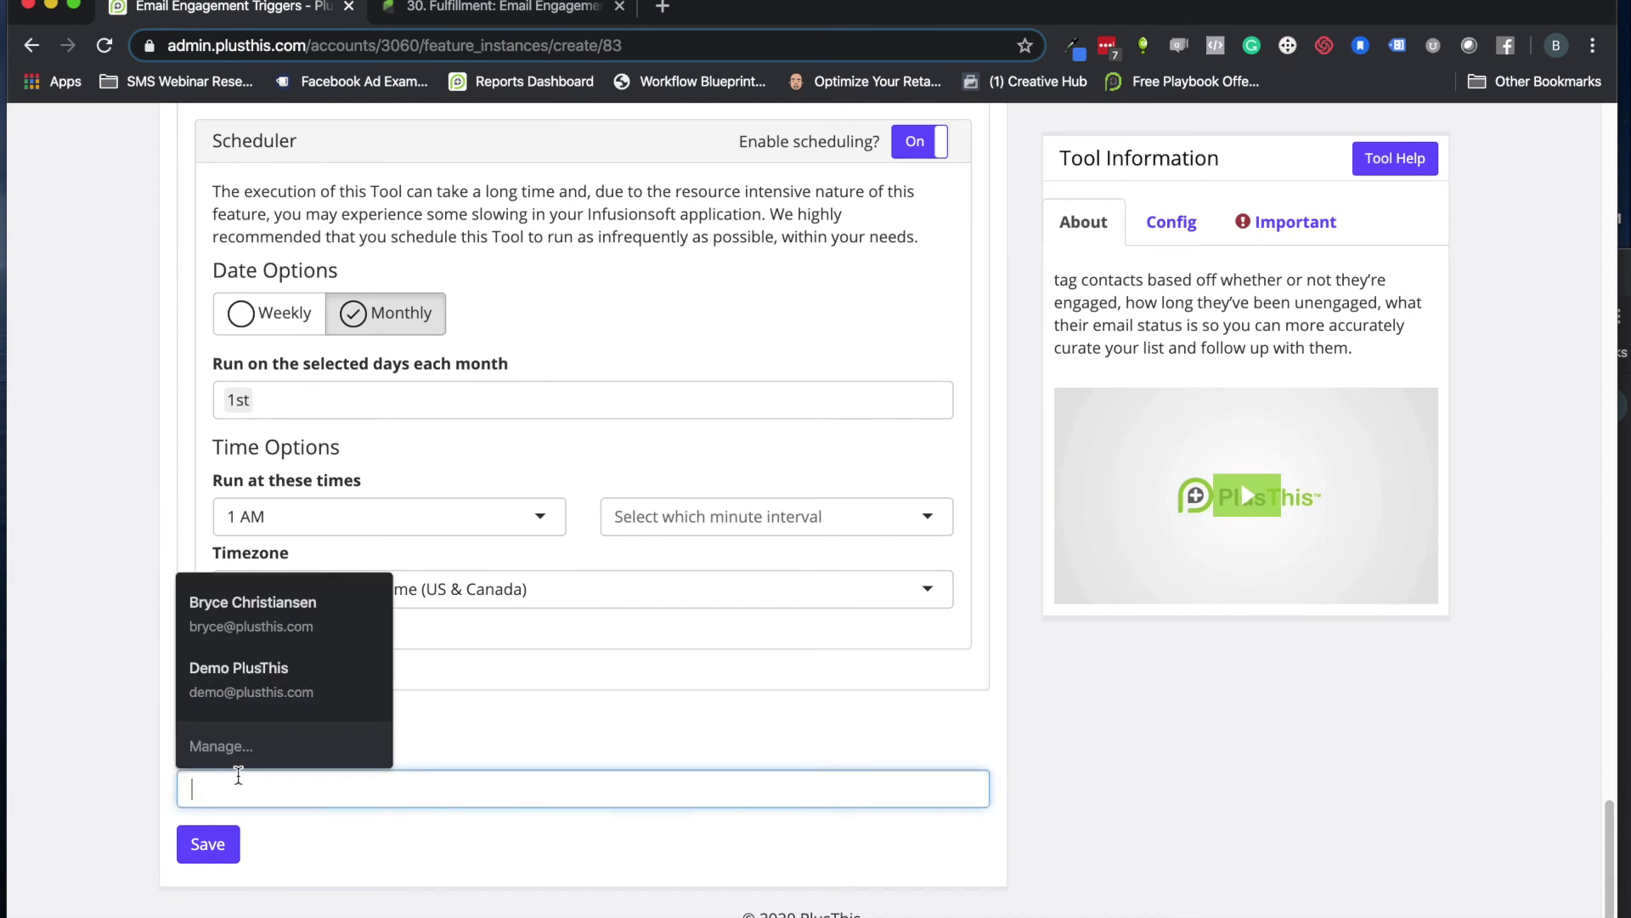
{"action": "type", "text": "Email Engagement Test"}
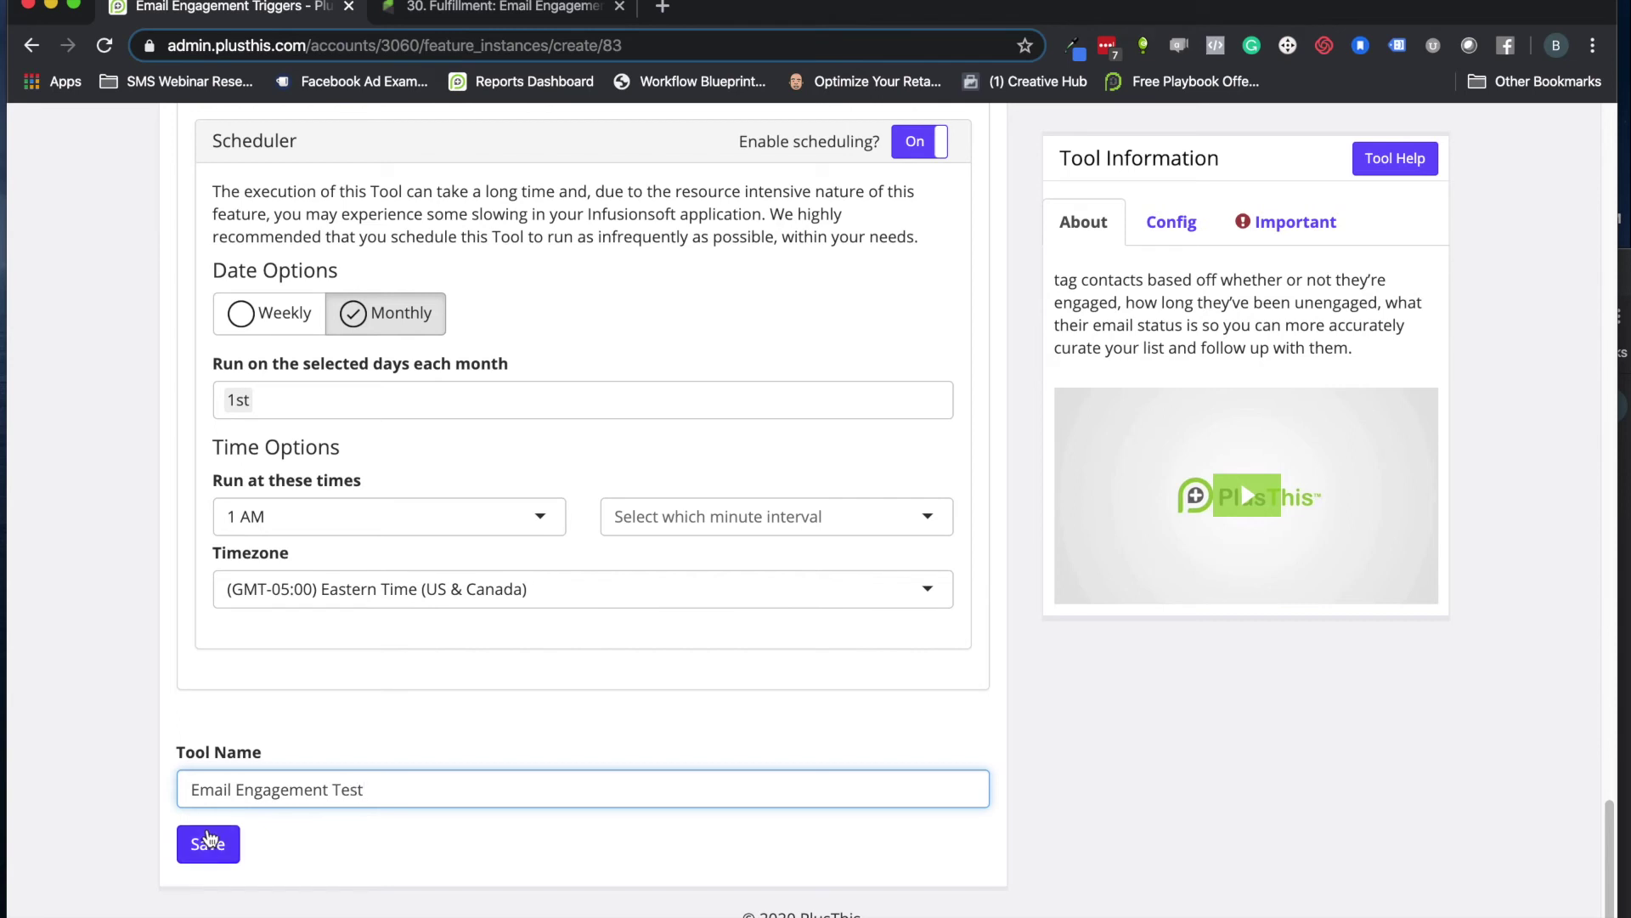
{"action": "left_click", "coordinate": [208, 843]}
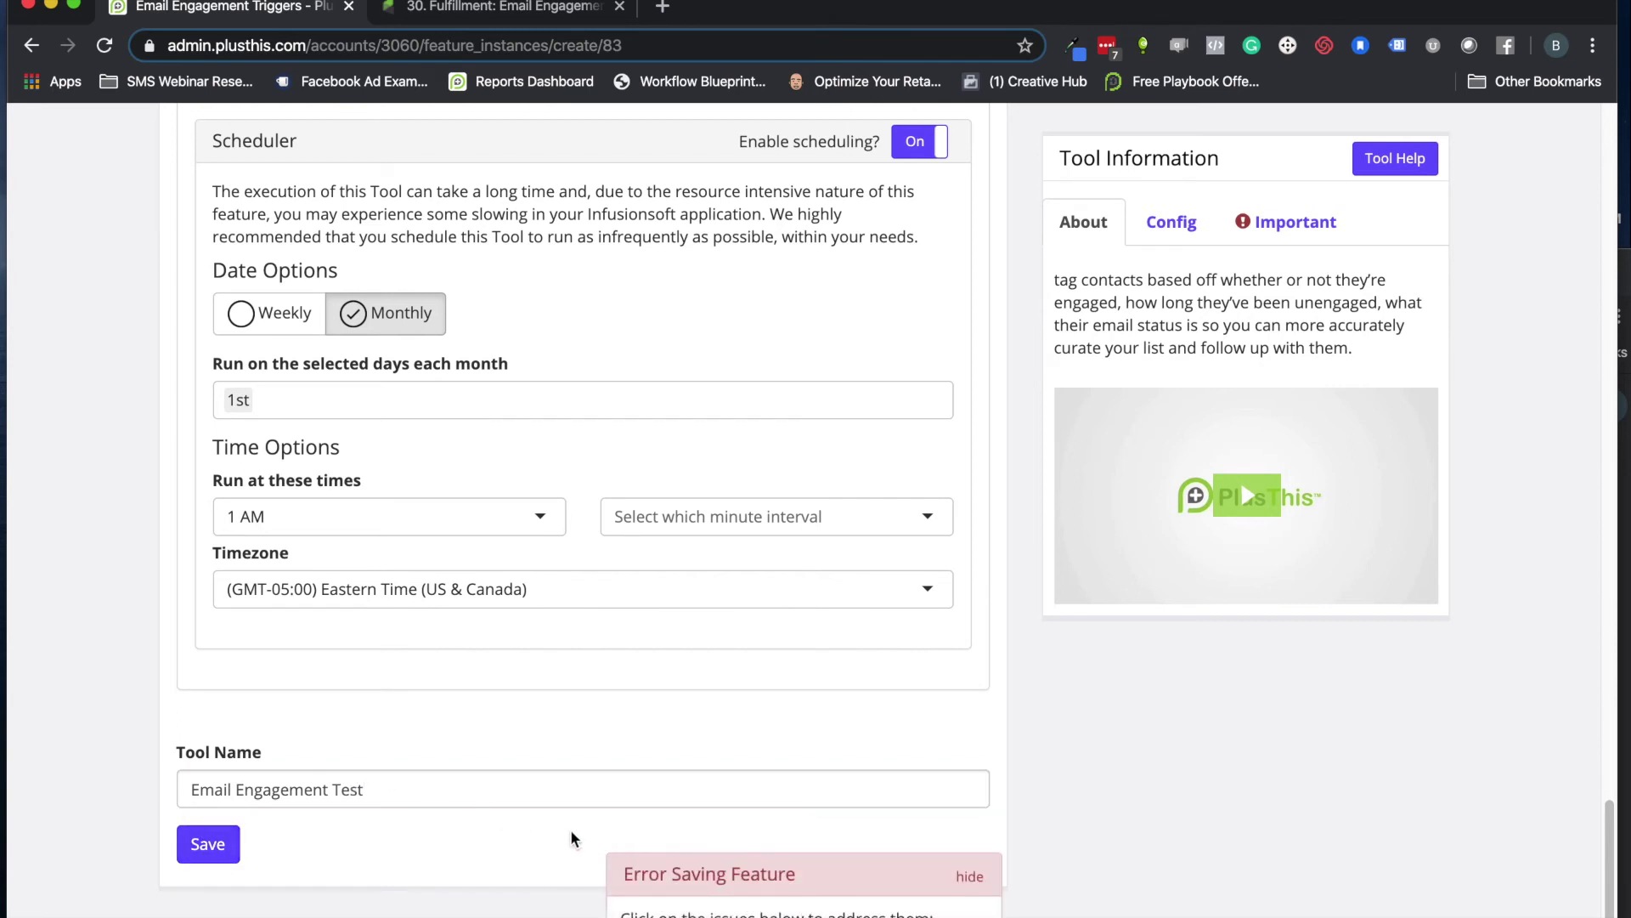
{"action": "left_click", "coordinate": [667, 524]}
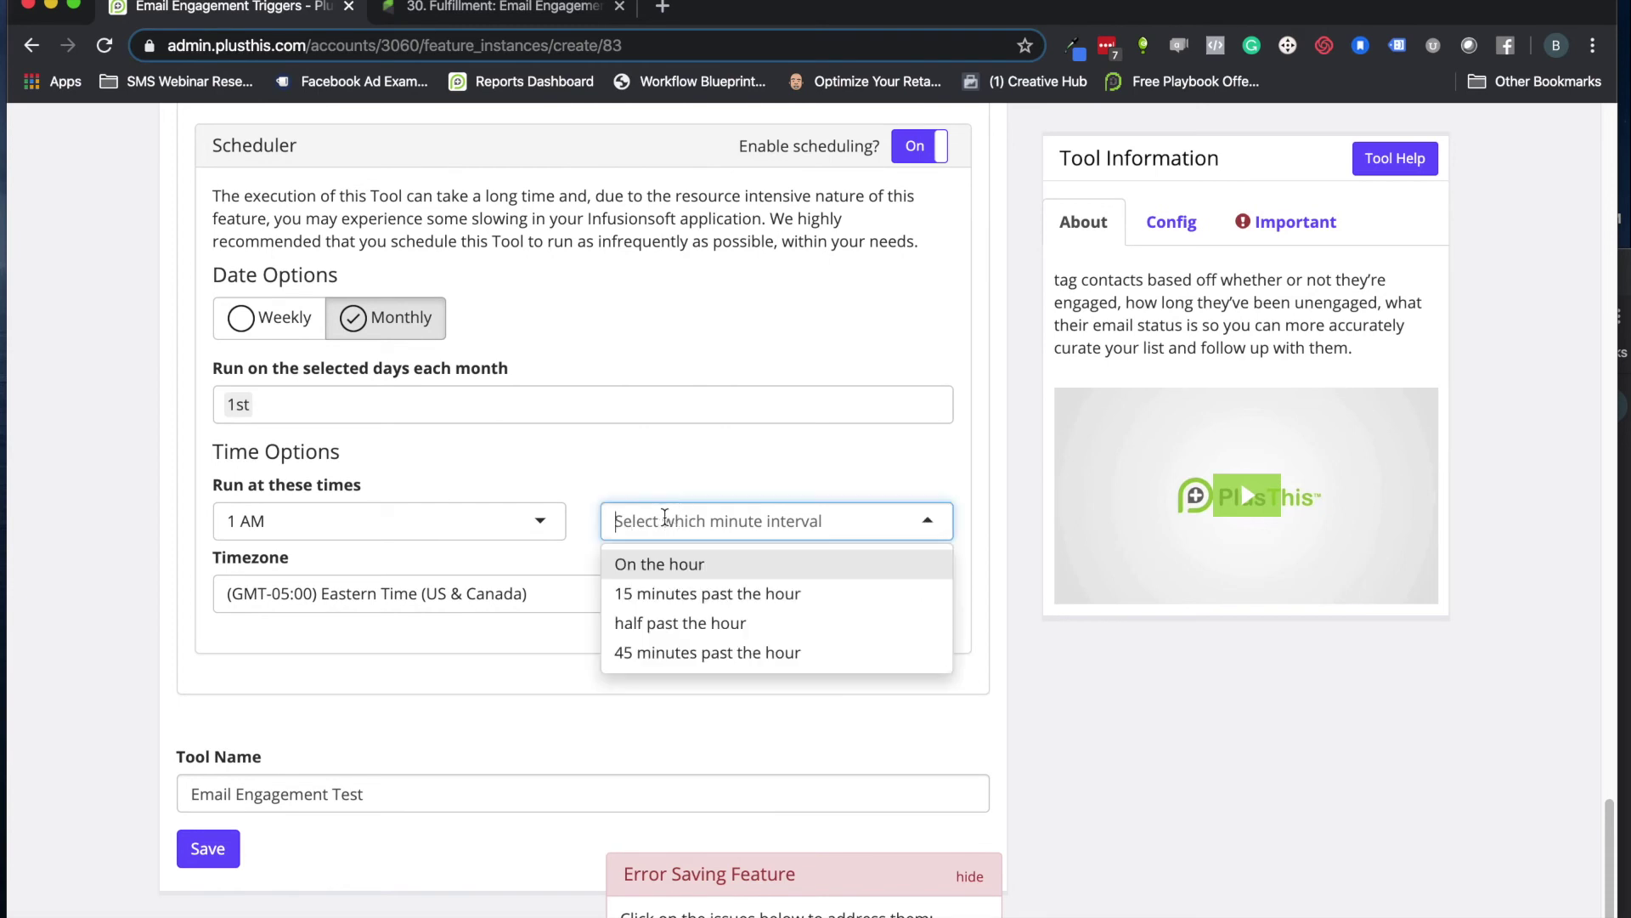
{"action": "left_click", "coordinate": [661, 564]}
{"action": "left_click", "coordinate": [223, 855]}
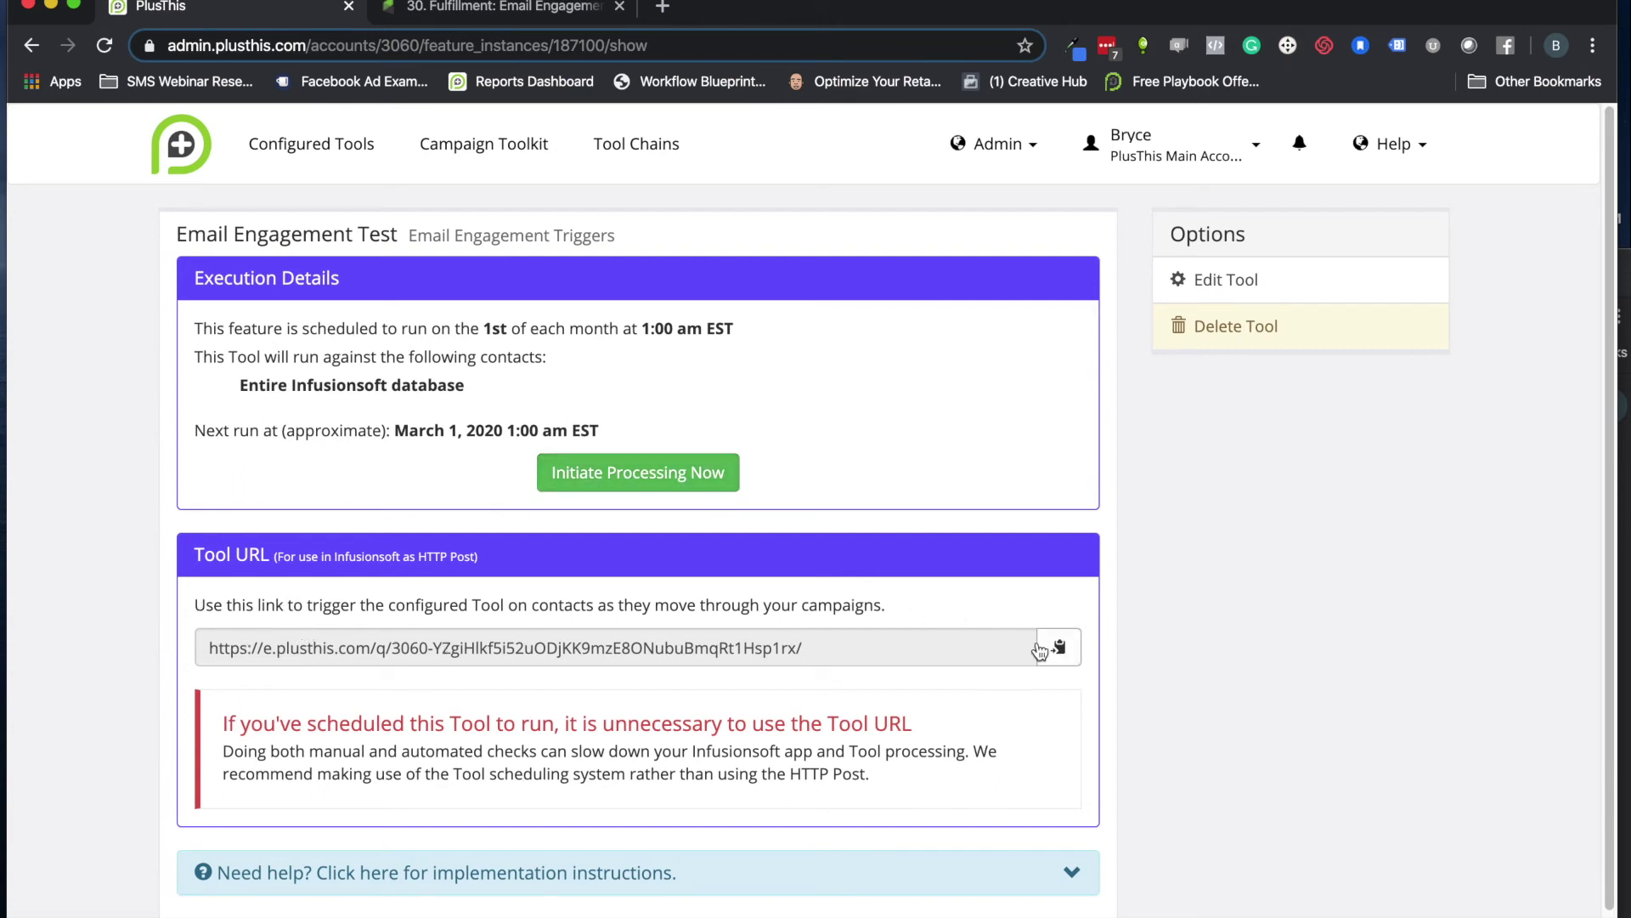
Copy the saved tool's URL and bring up the 30. Fulfillment campaign tab
{"action": "left_click", "coordinate": [1047, 651]}
{"action": "left_click", "coordinate": [1059, 648]}
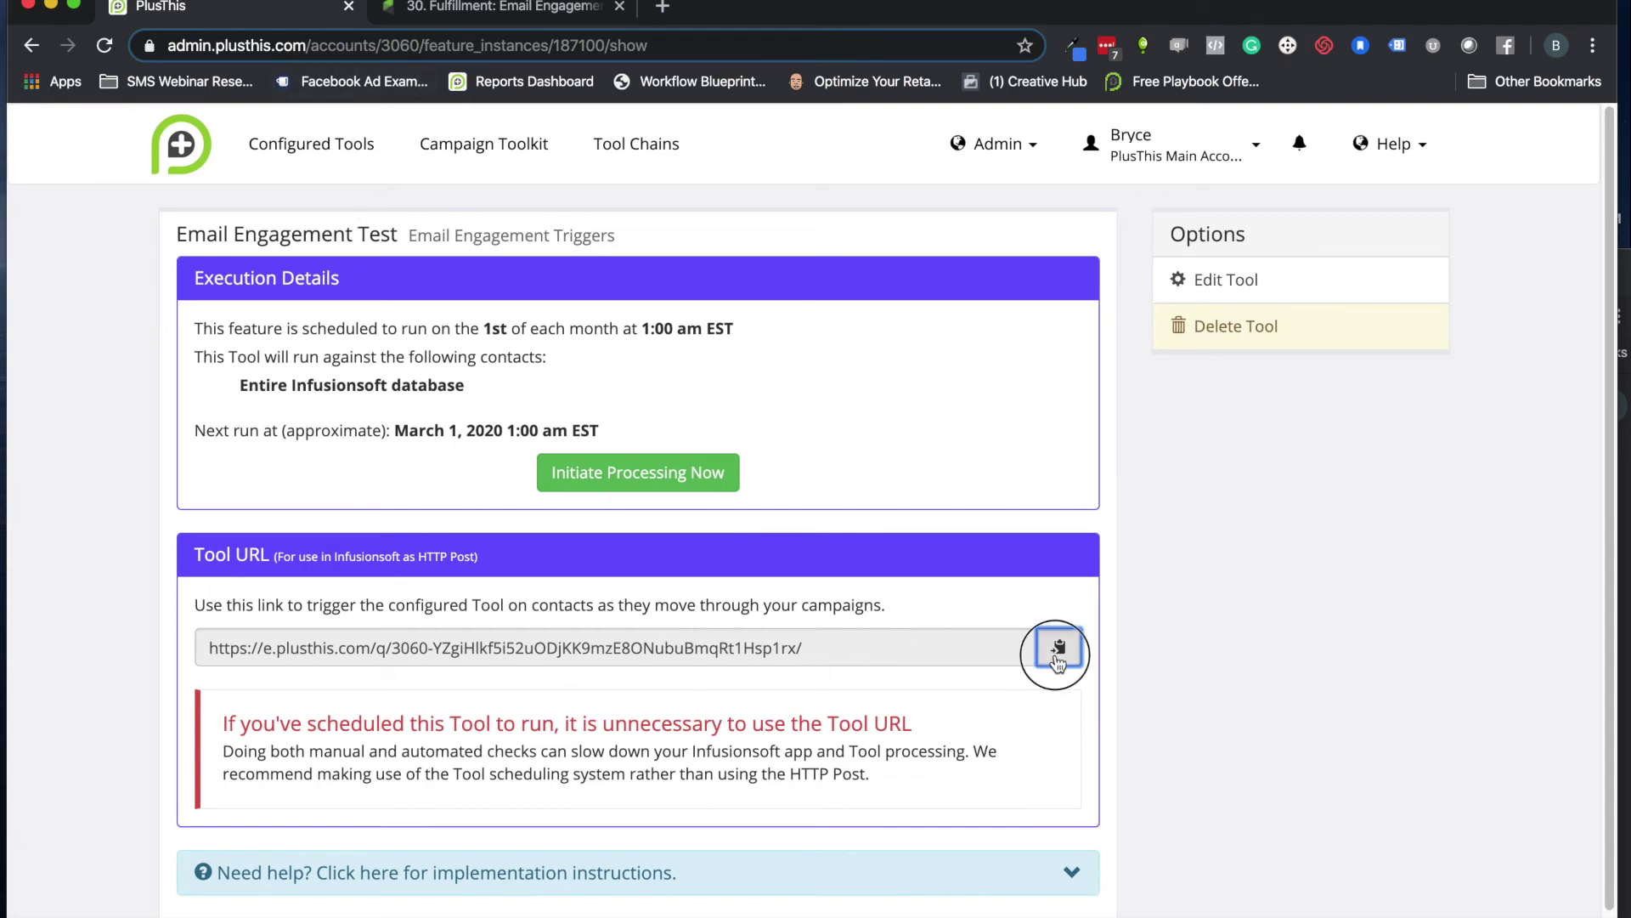
{"action": "left_click", "coordinate": [467, 15]}
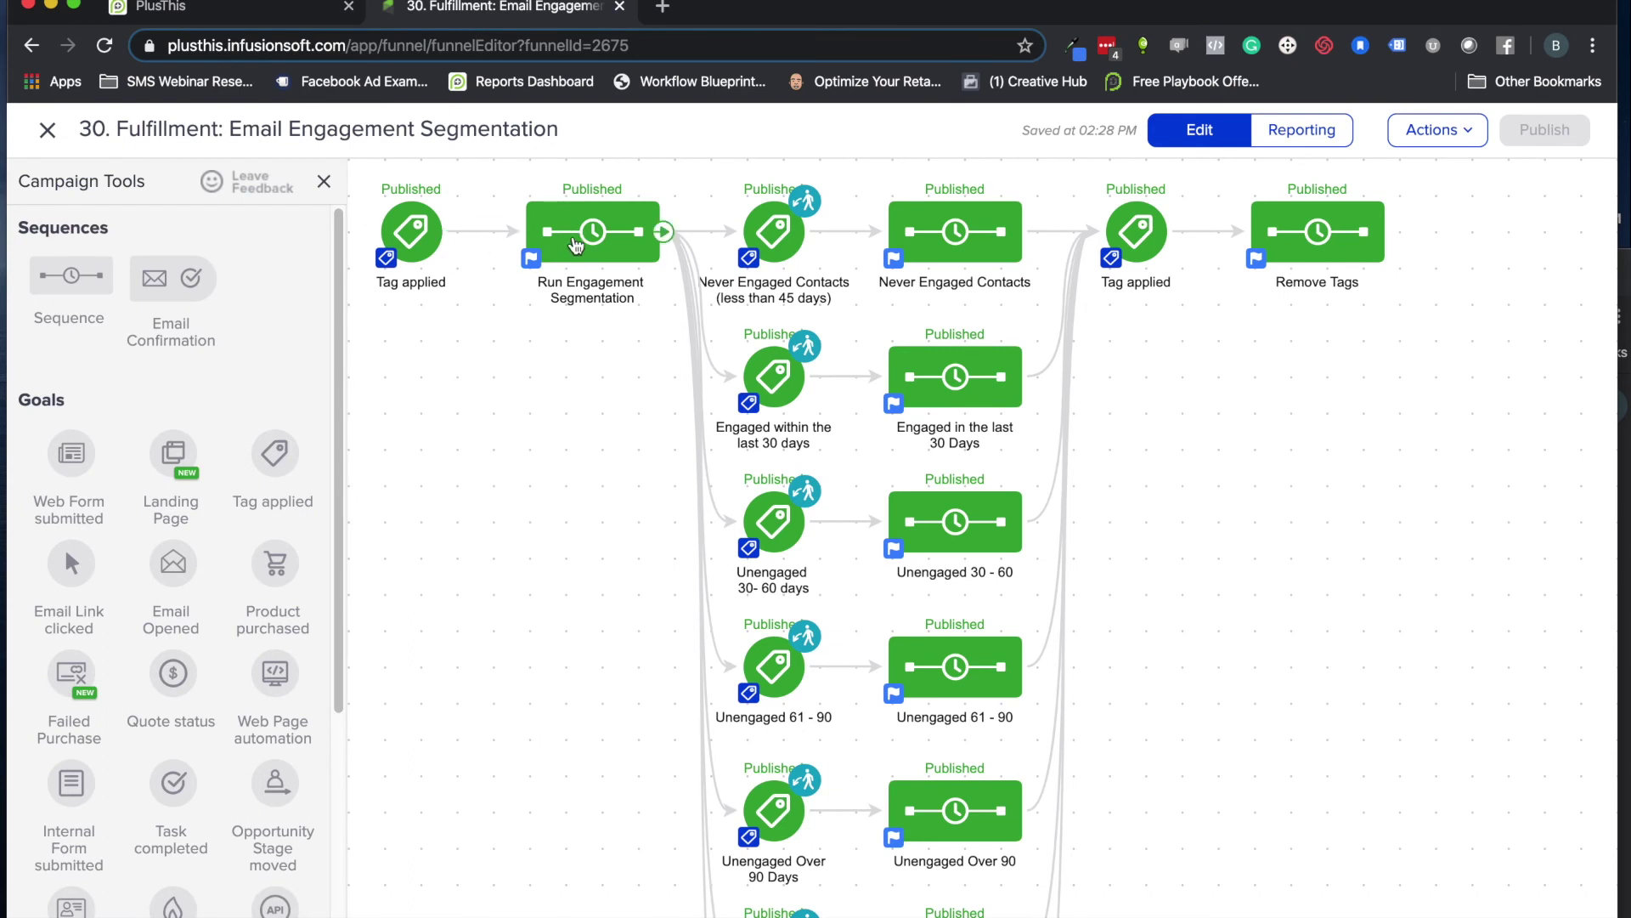
{"action": "left_click", "coordinate": [582, 242]}
{"action": "left_click", "coordinate": [646, 274]}
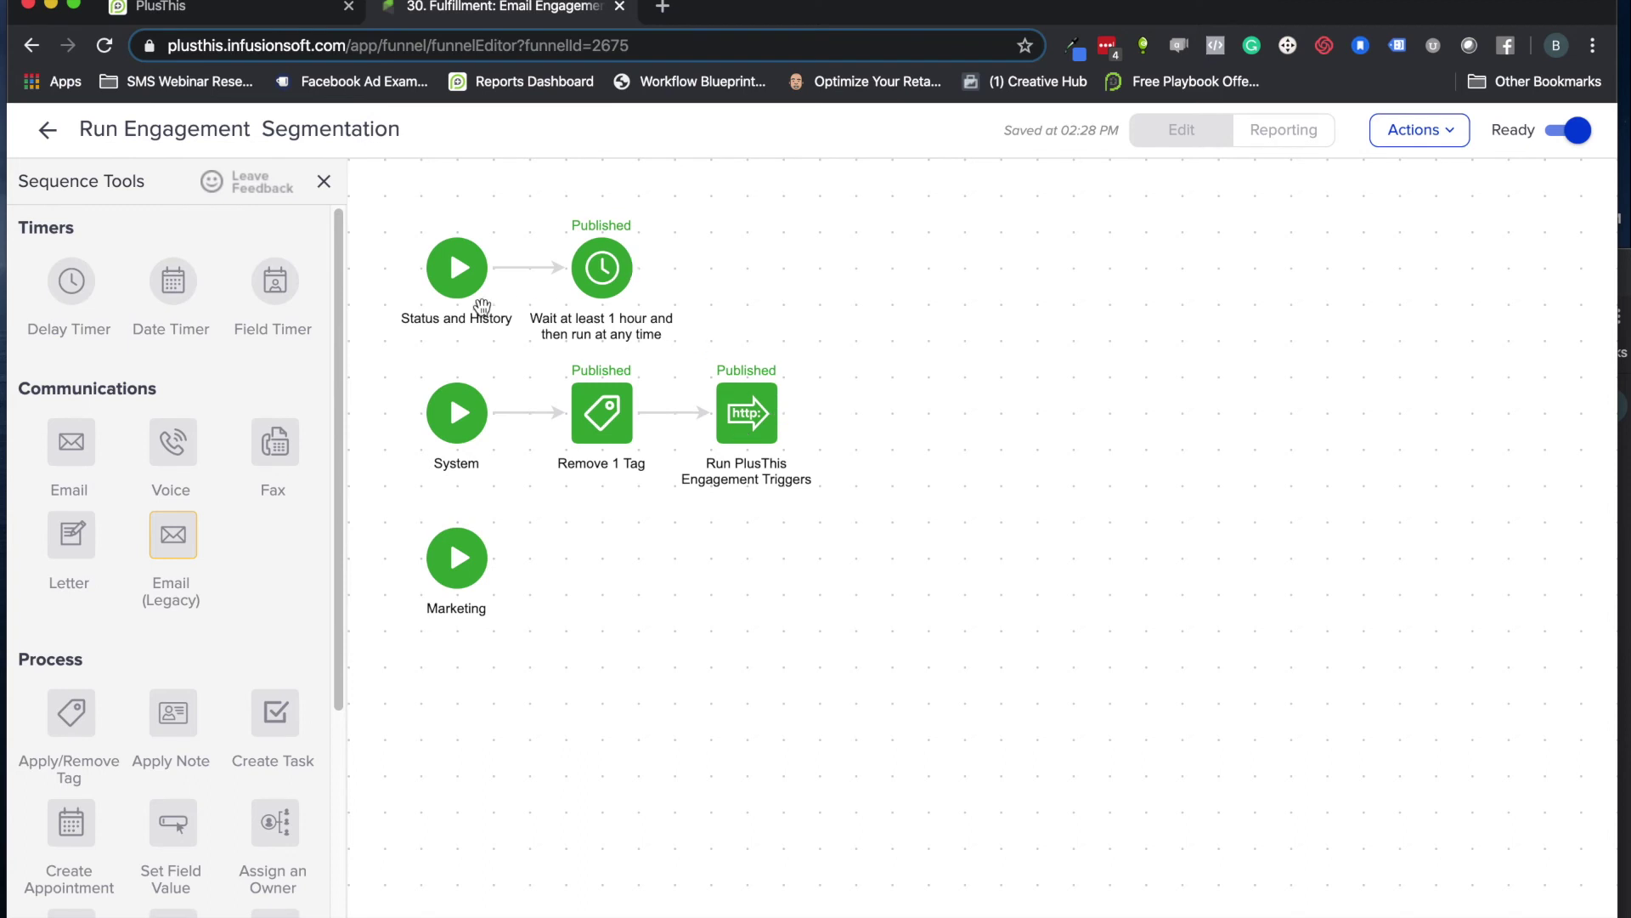
{"action": "left_click", "coordinate": [752, 424]}
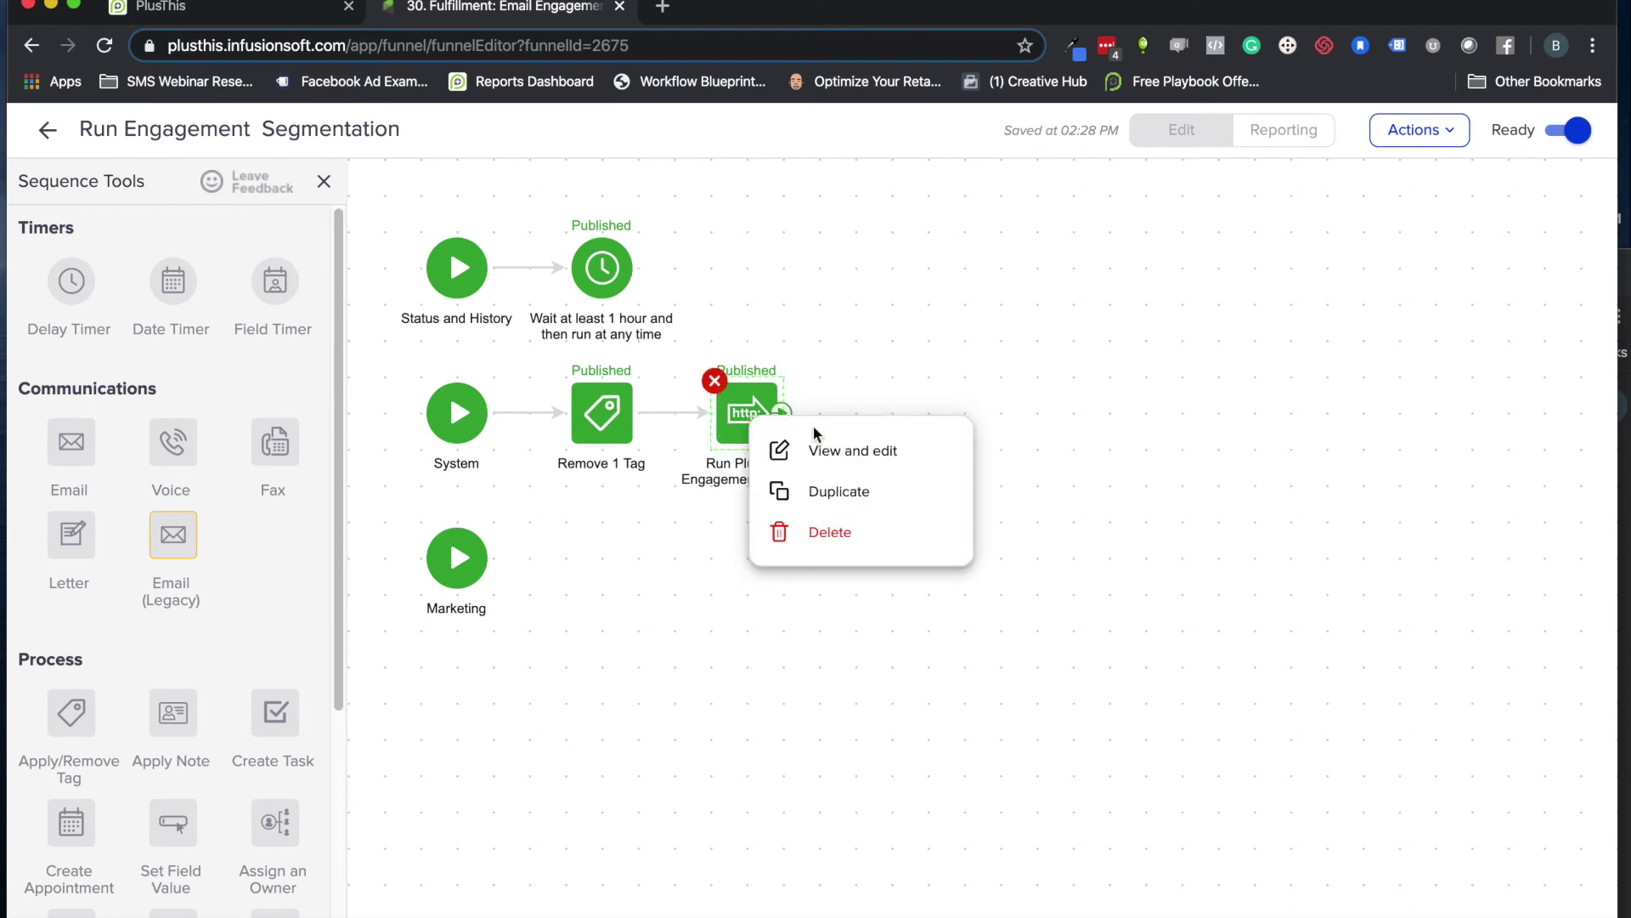
{"action": "left_click", "coordinate": [845, 451]}
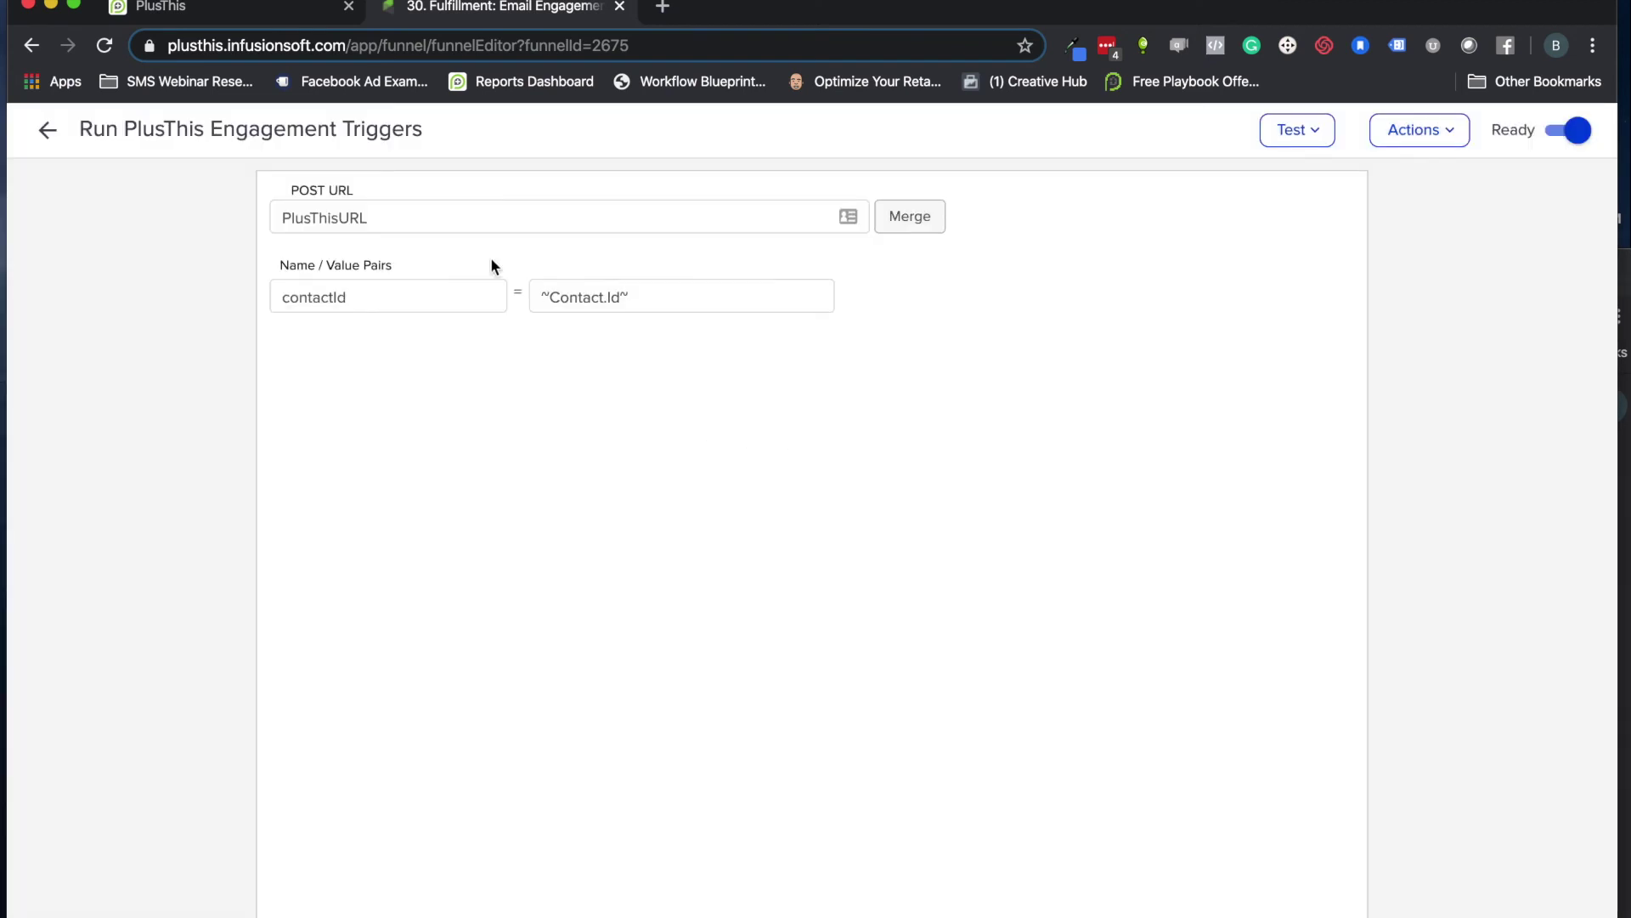
{"action": "double_click", "coordinate": [409, 218]}
{"action": "left_click", "coordinate": [514, 446]}
{"action": "left_click", "coordinate": [48, 131]}
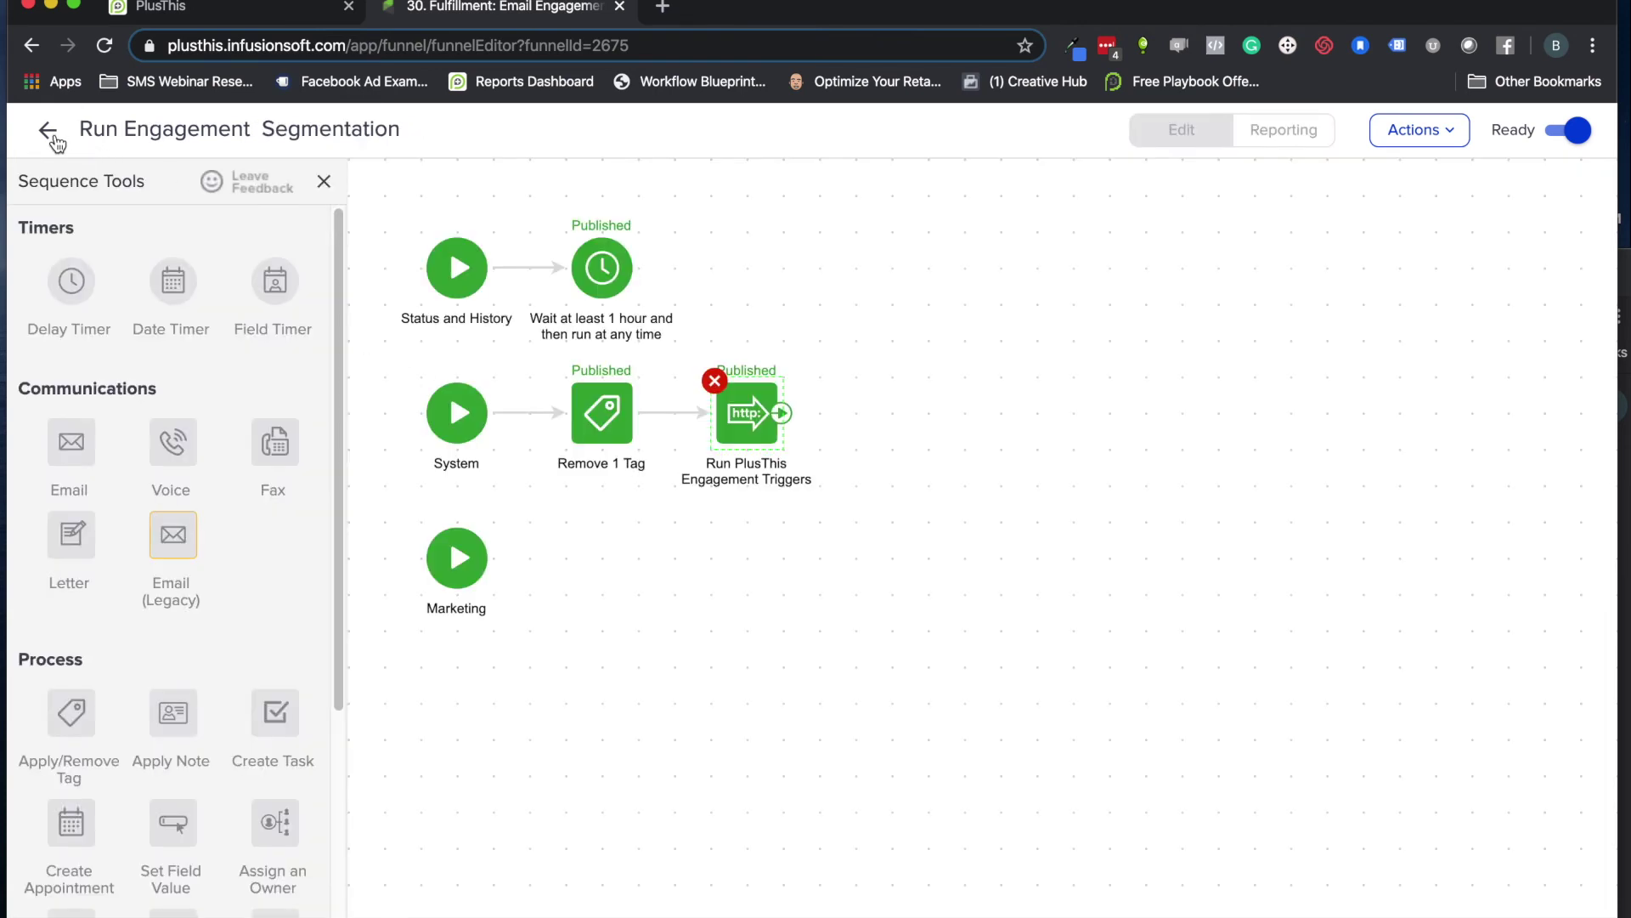
{"action": "left_click", "coordinate": [48, 133]}
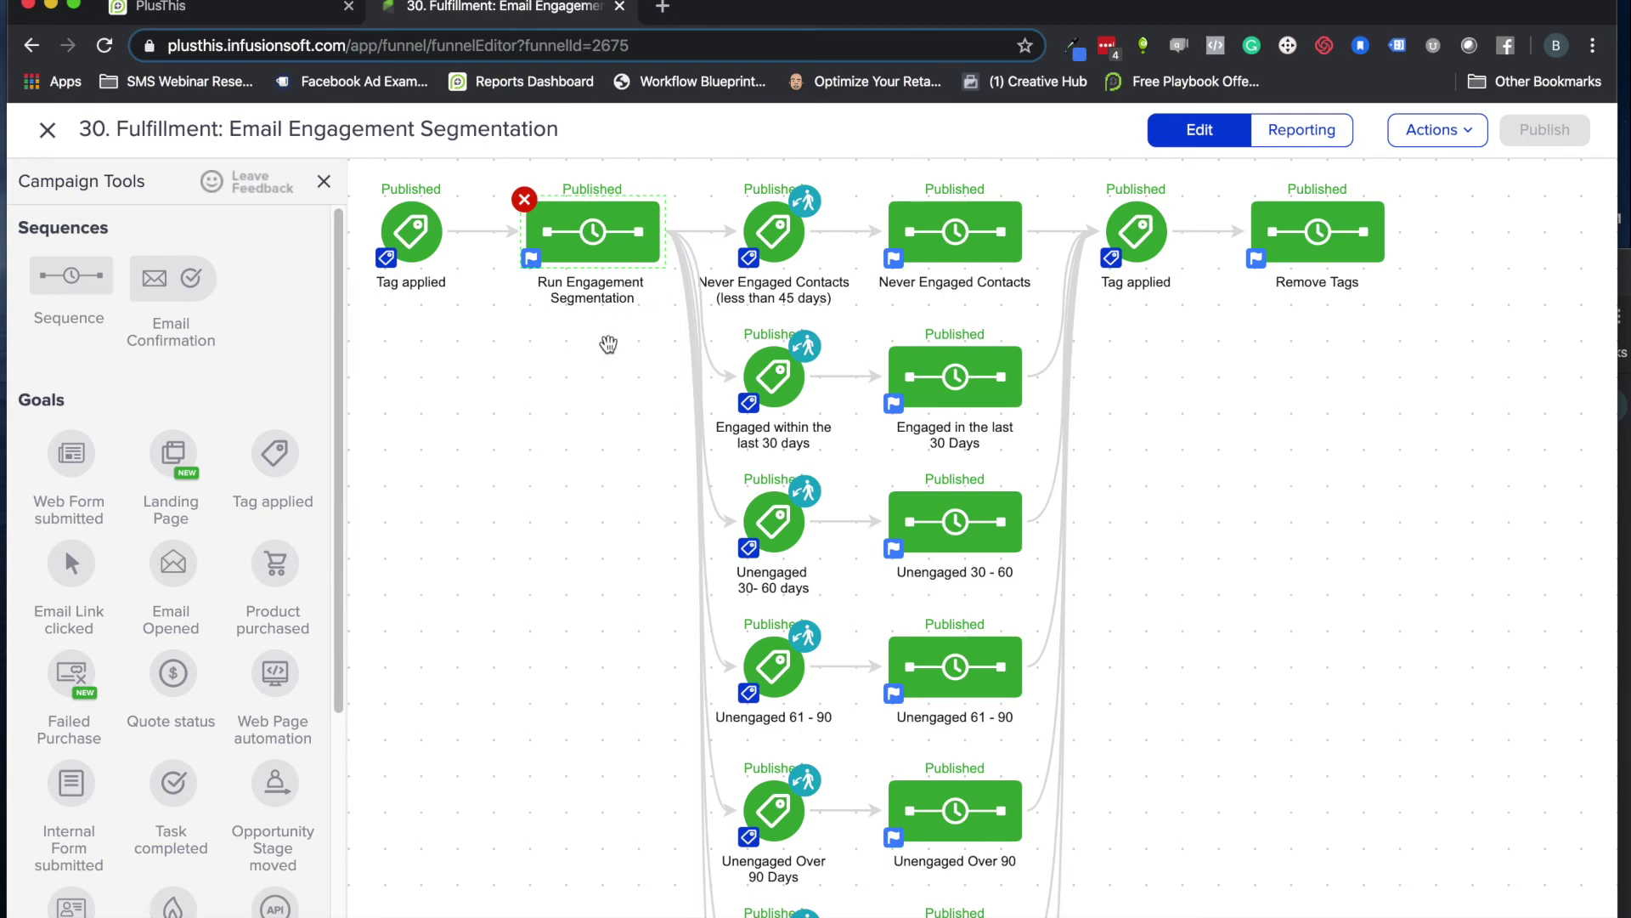
Return to the Email Engagement Test tool page and open its edit form
{"action": "left_click", "coordinate": [257, 23]}
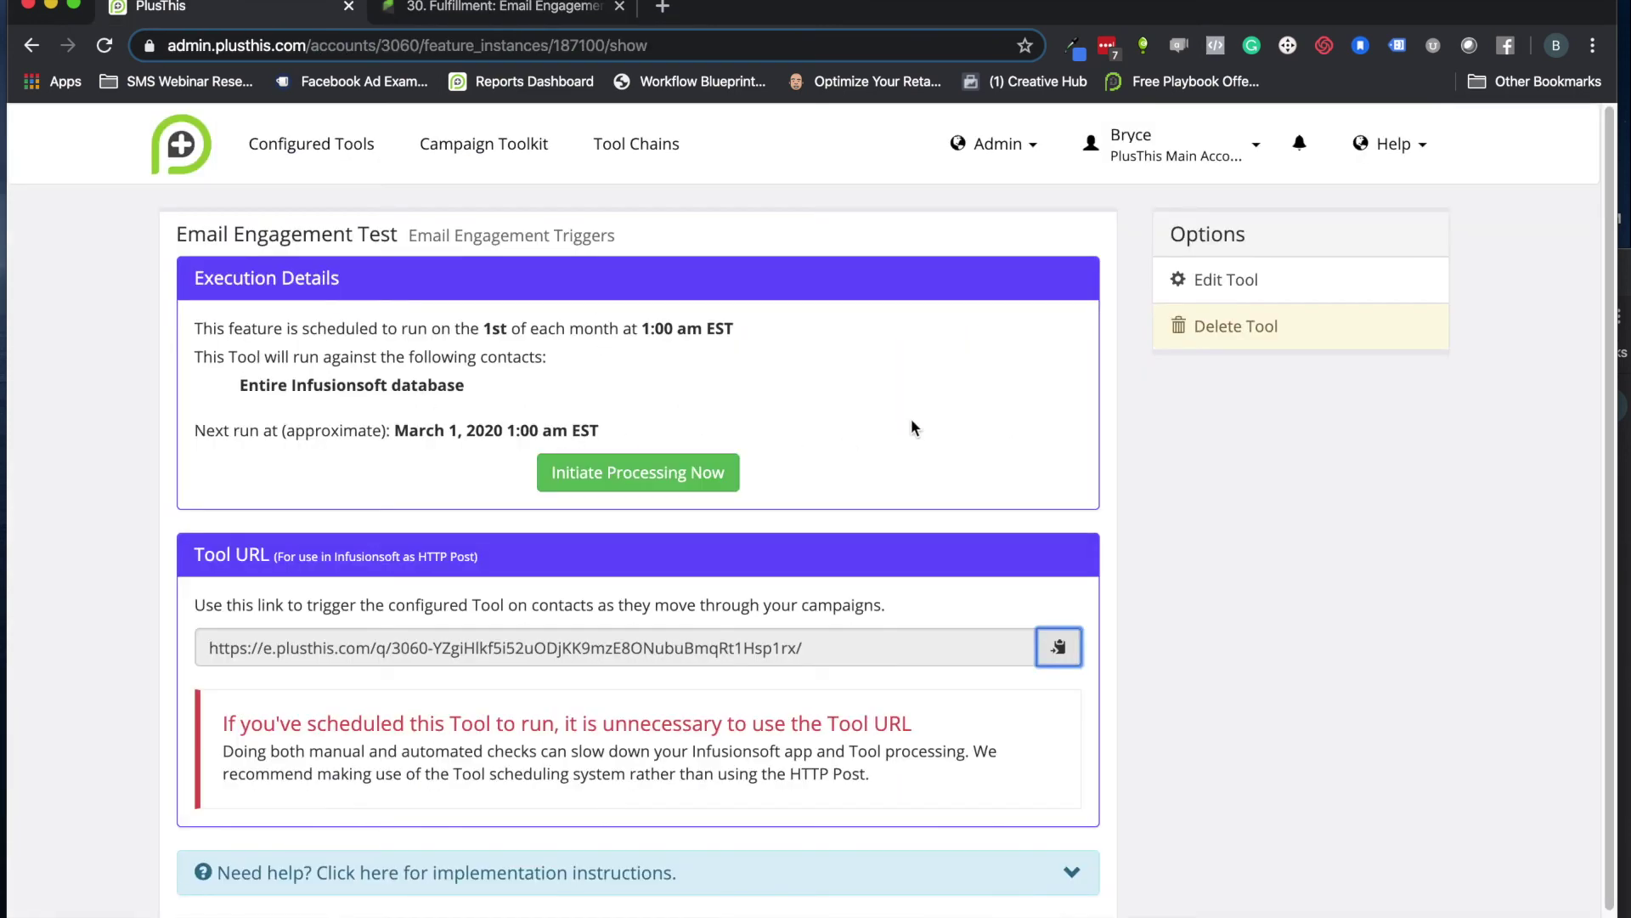
{"action": "left_click", "coordinate": [1202, 293]}
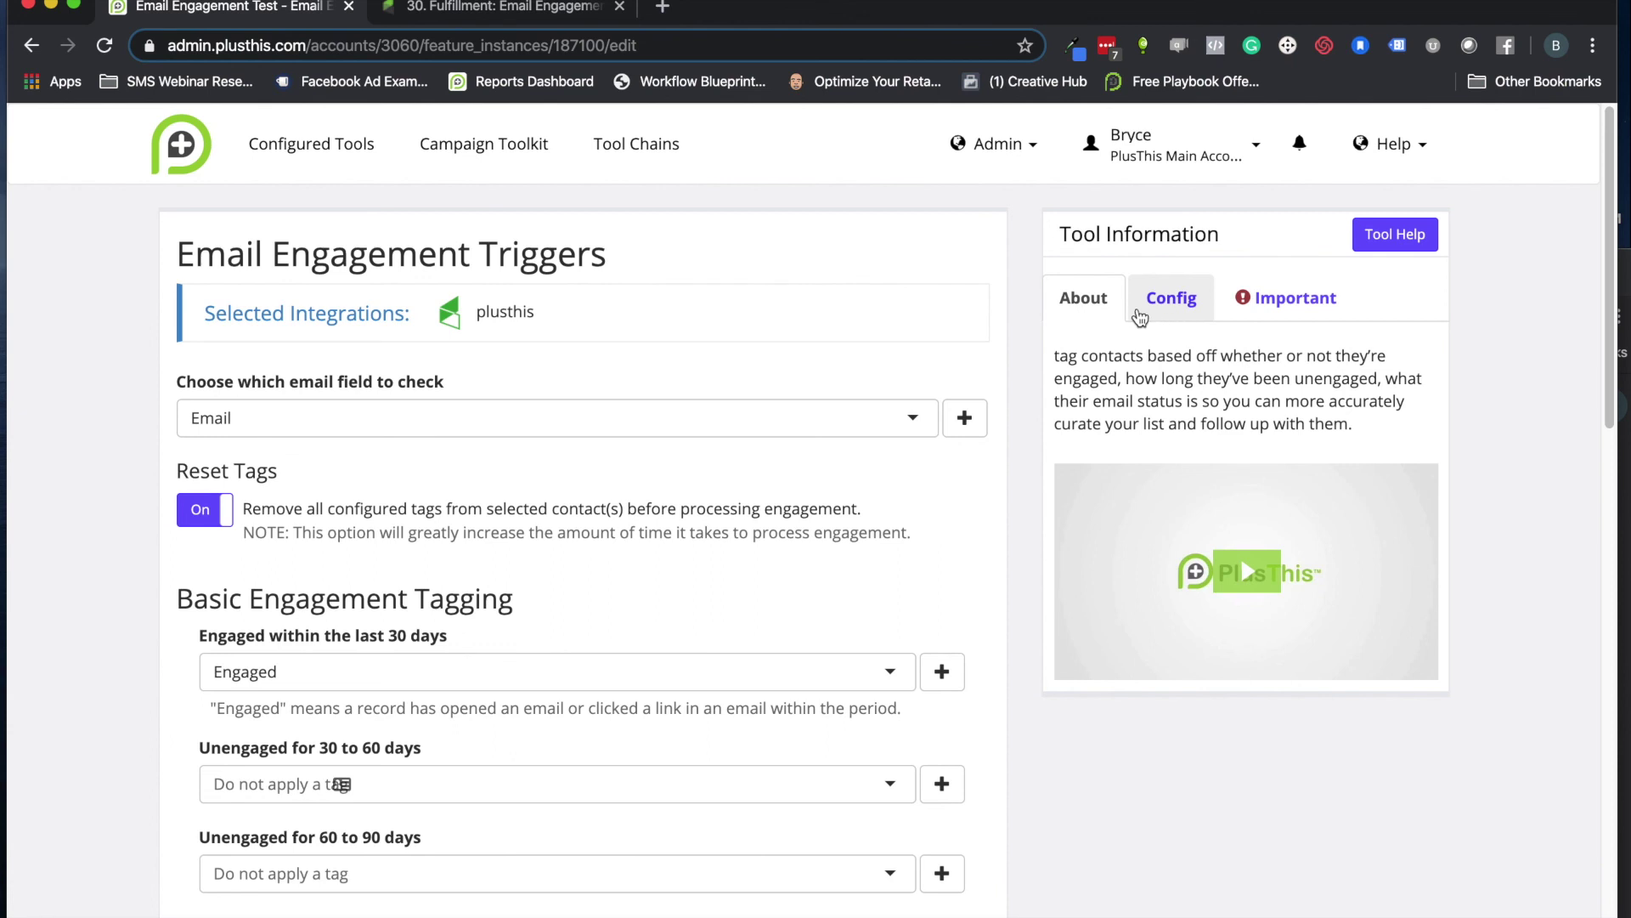
Browse the Config and Important help tabs, ending on the Config topics list
{"action": "left_click", "coordinate": [1166, 298]}
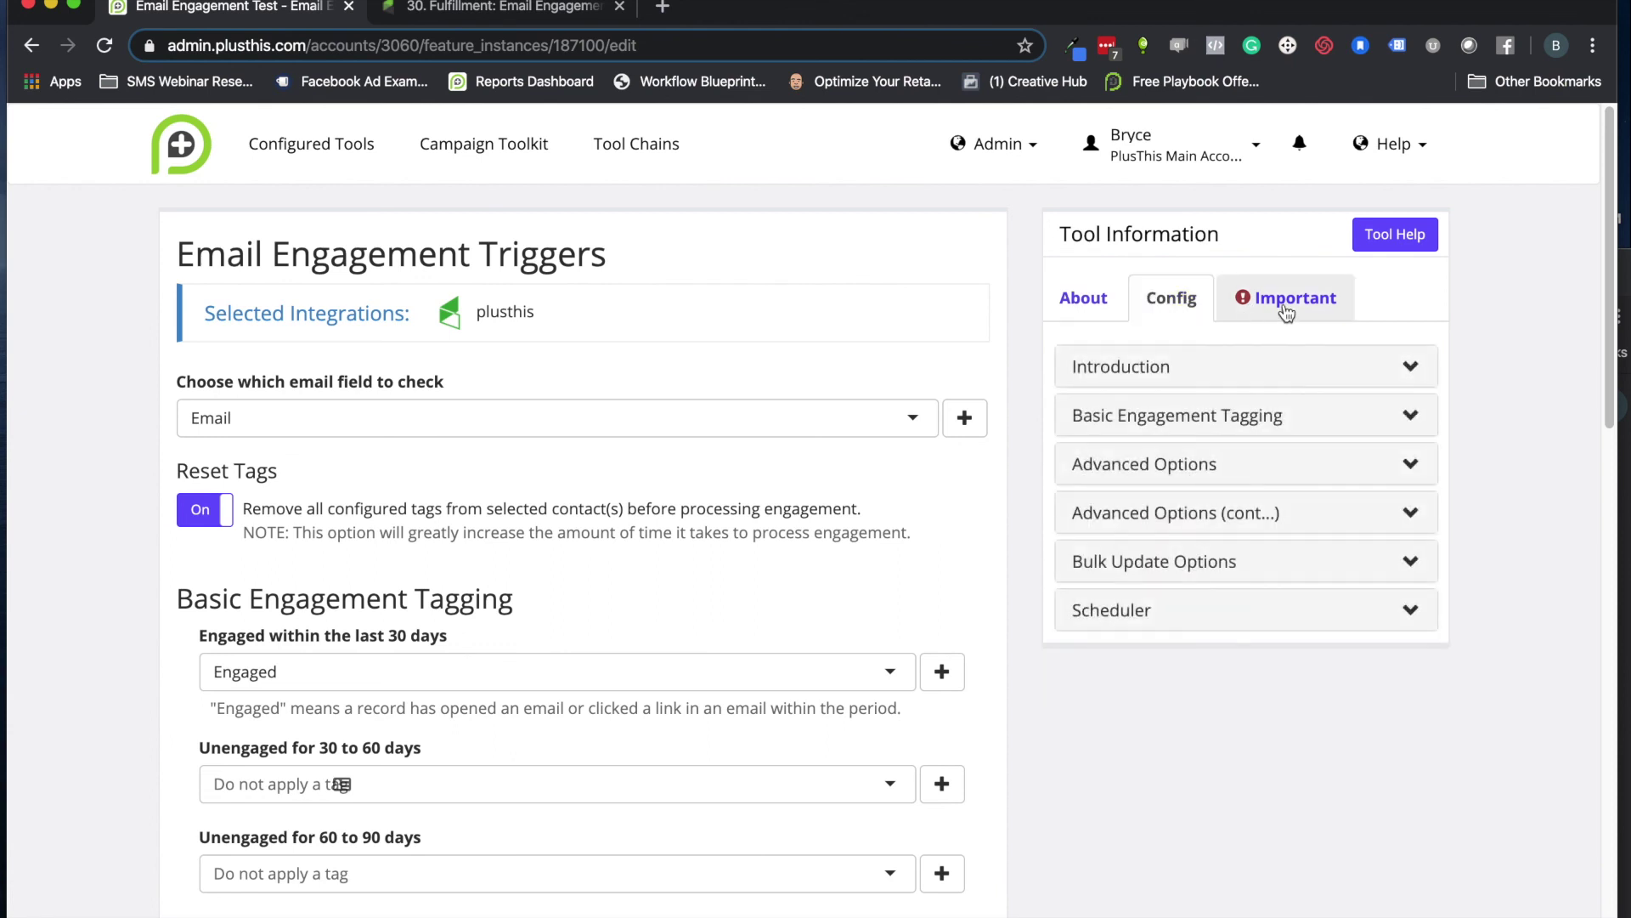
{"action": "left_click", "coordinate": [1283, 301]}
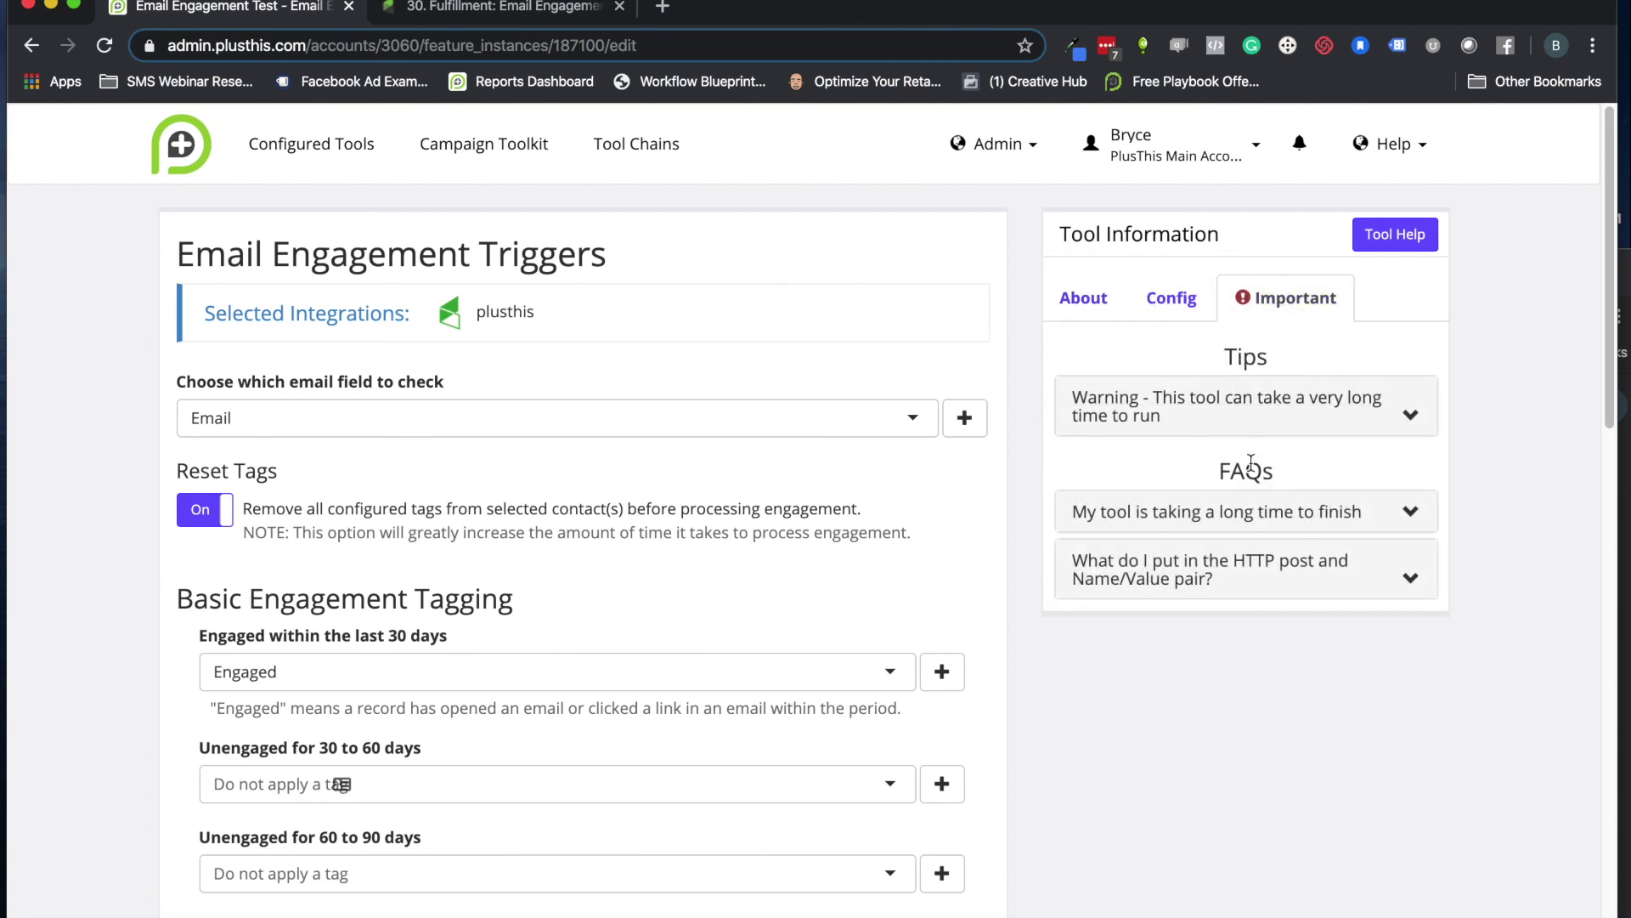
{"action": "left_click", "coordinate": [1169, 316]}
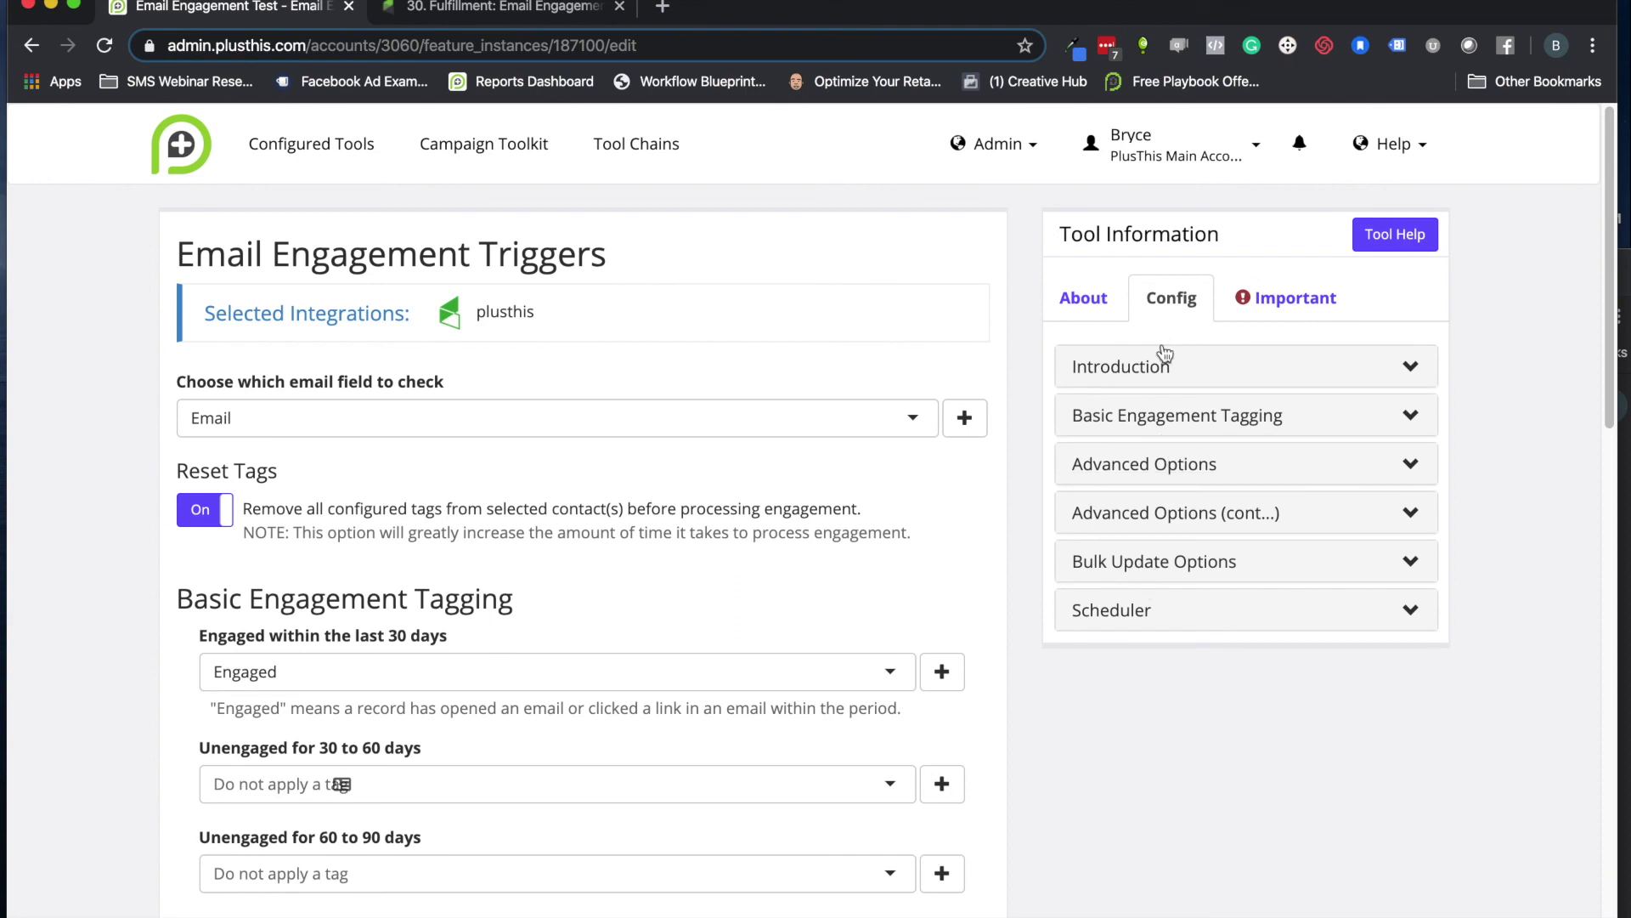